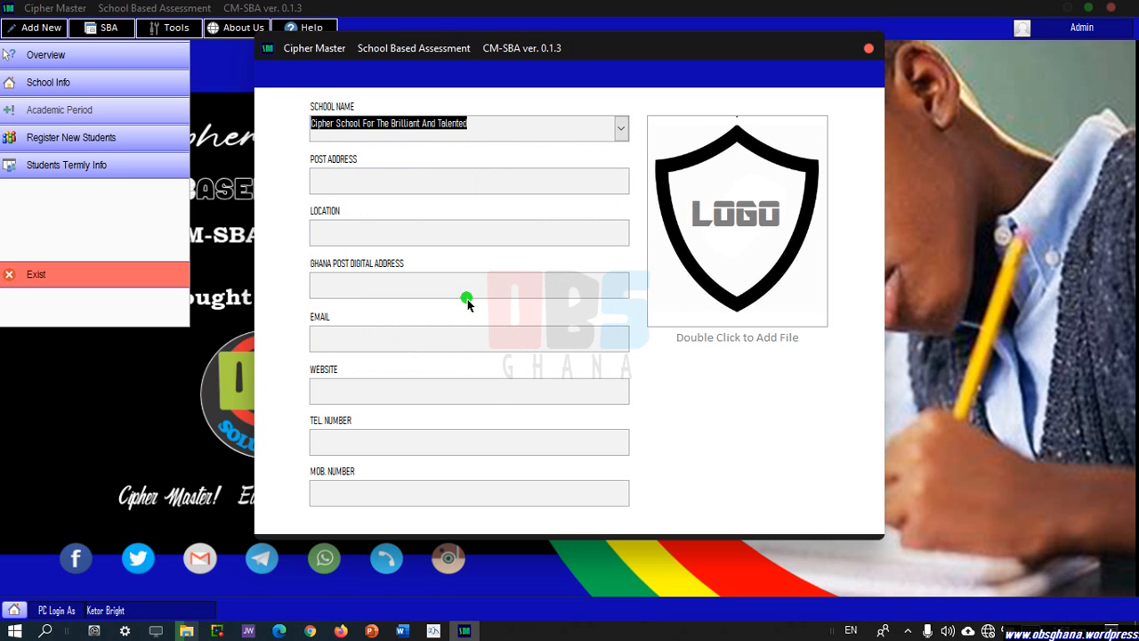
# Enter the school's postal address, location Abura Dunkwa, and Ghana Post digital address.
pyautogui.click(400, 187)
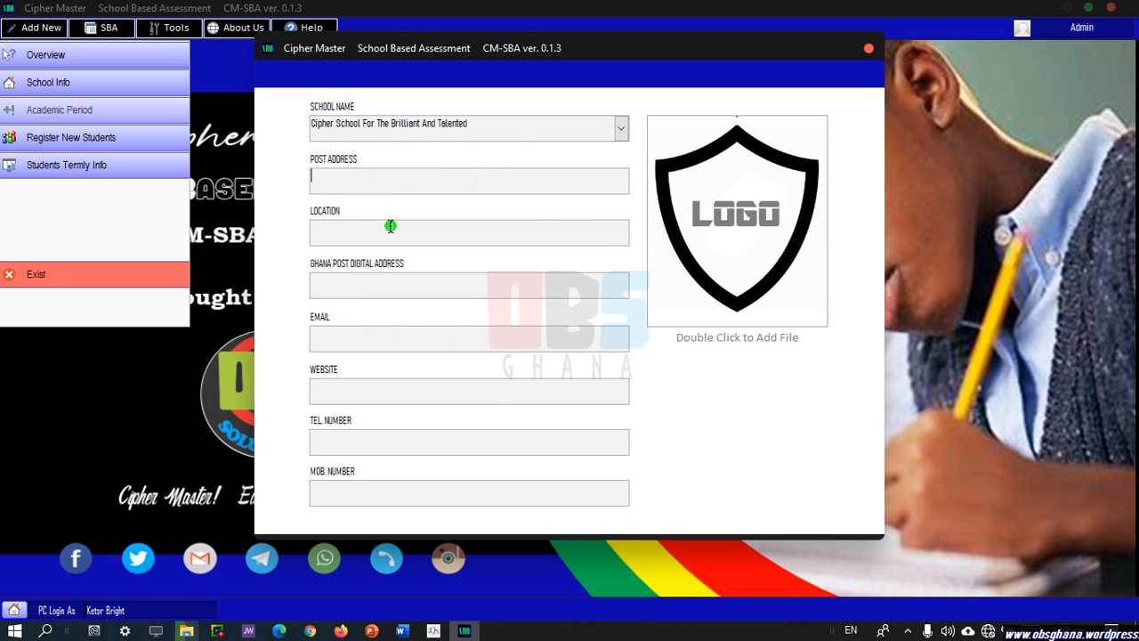
pyautogui.write('Post Office Box CC 1111, Cape C')
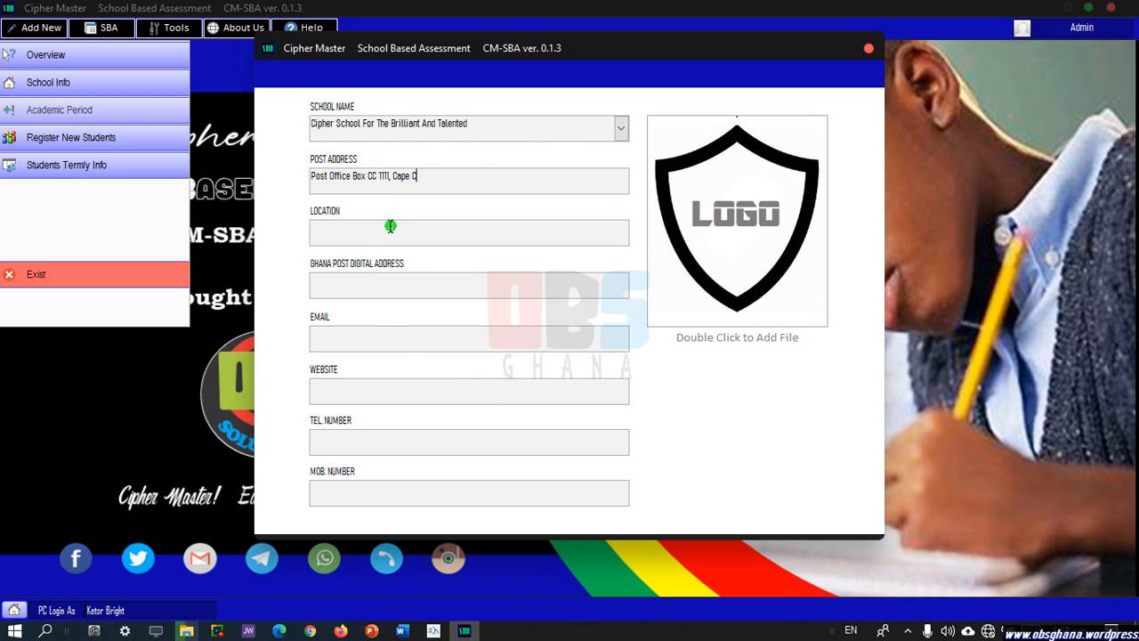
pyautogui.write('oast.')
pyautogui.click(390, 233)
pyautogui.write('Abura Dunkwa')
pyautogui.click(354, 286)
pyautogui.write('CA-')
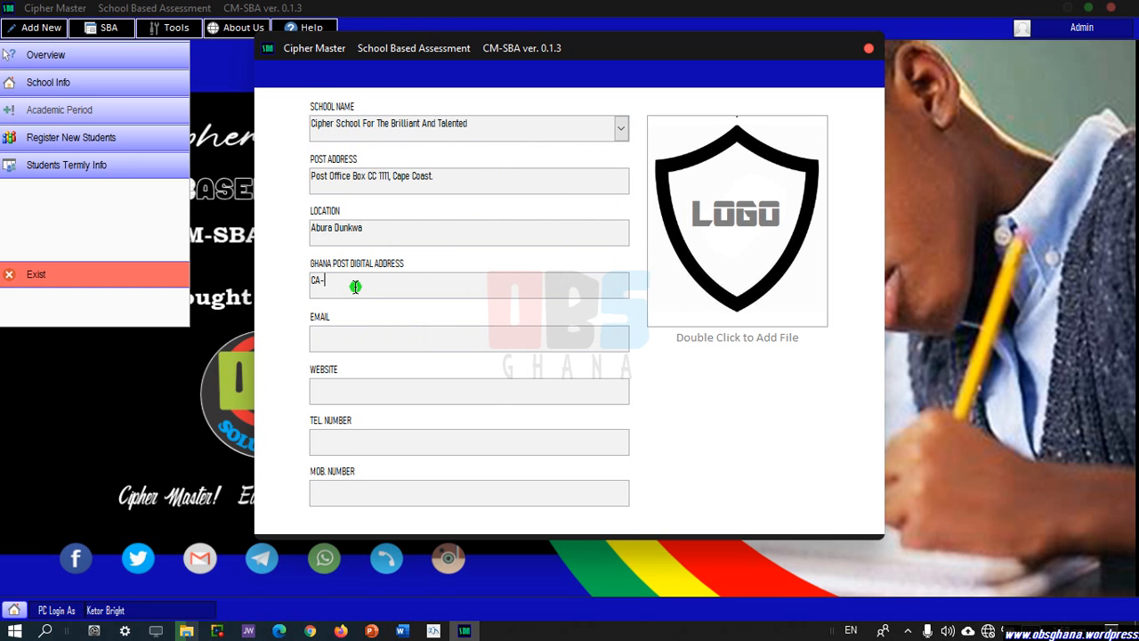
pyautogui.write('1111-2222')
pyautogui.click(368, 330)
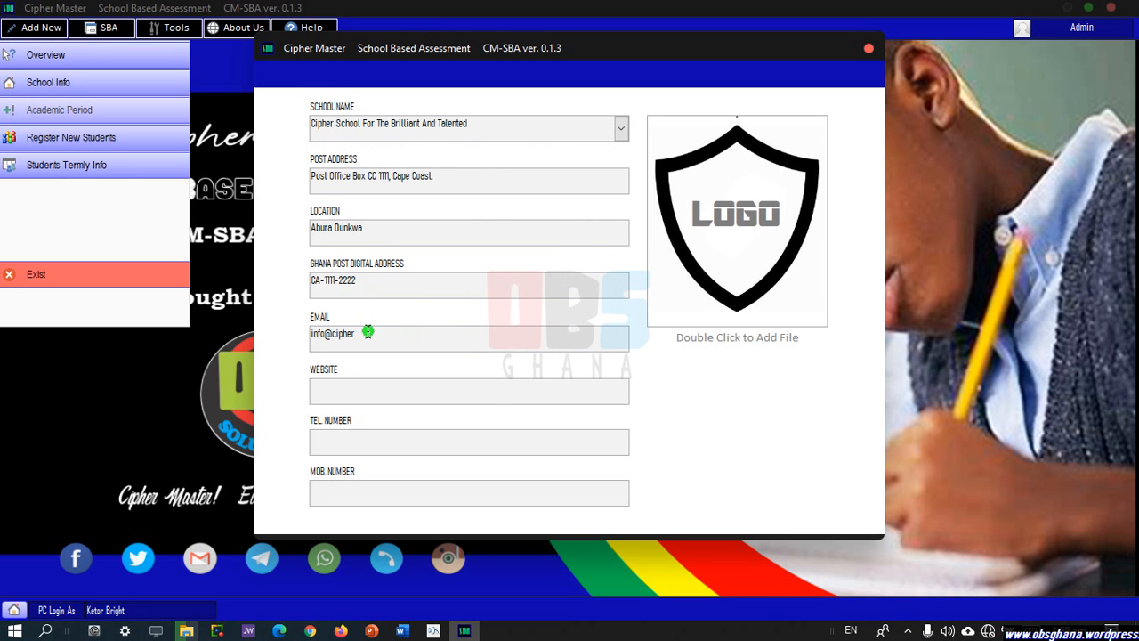
pyautogui.click(343, 391)
pyautogui.write('www.cipher.com')
pyautogui.click(386, 437)
pyautogui.write('1234')
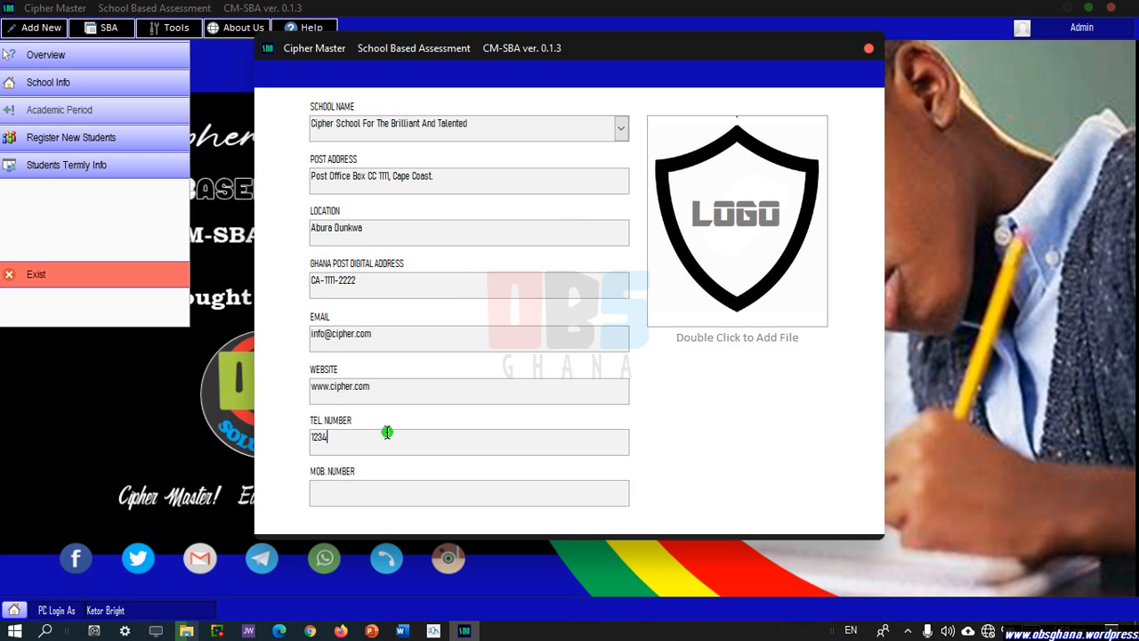
pyautogui.write('567890')
pyautogui.click(357, 495)
pyautogui.write('0987654321')
# Attach th (106).jpeg from E:\Pictures\database pic as the school logo.
pyautogui.doubleClick(747, 294)
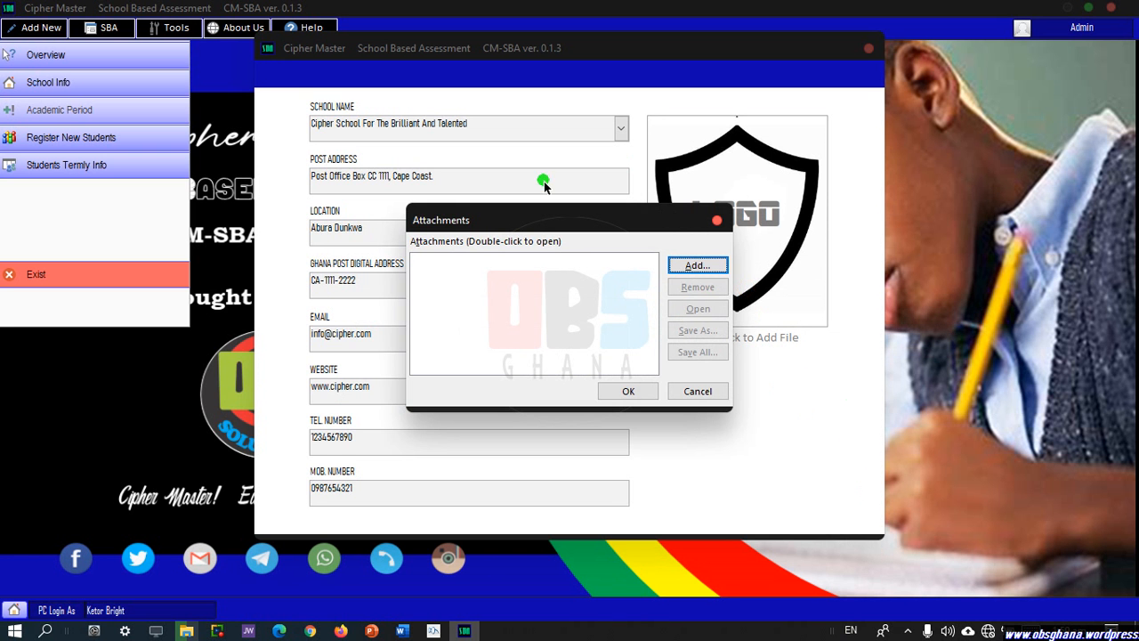
pyautogui.click(698, 265)
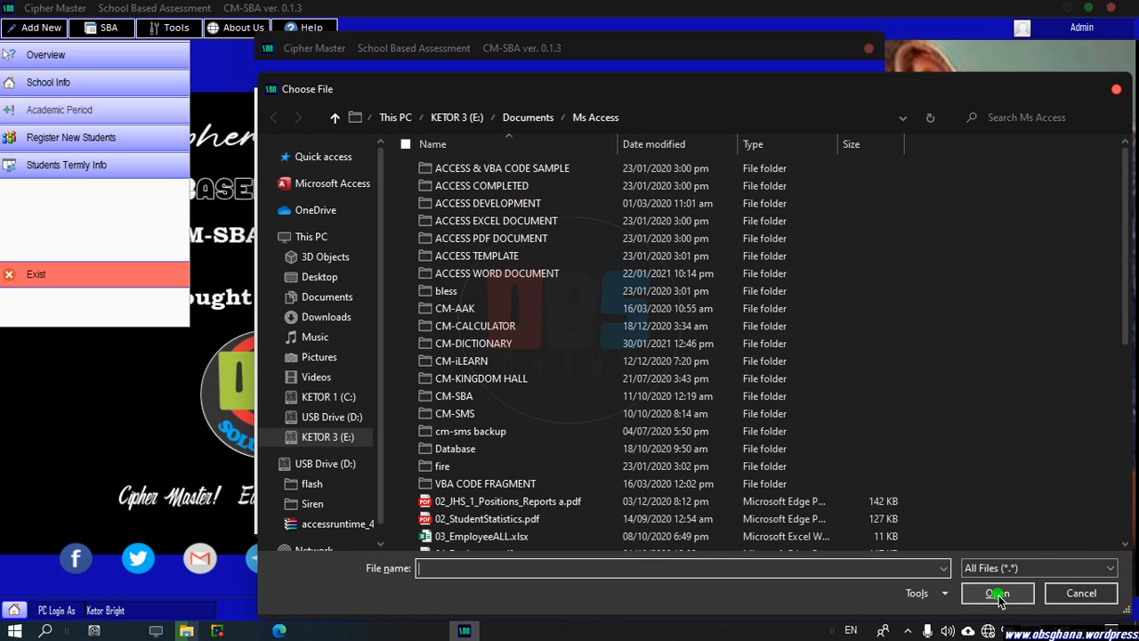
pyautogui.click(322, 436)
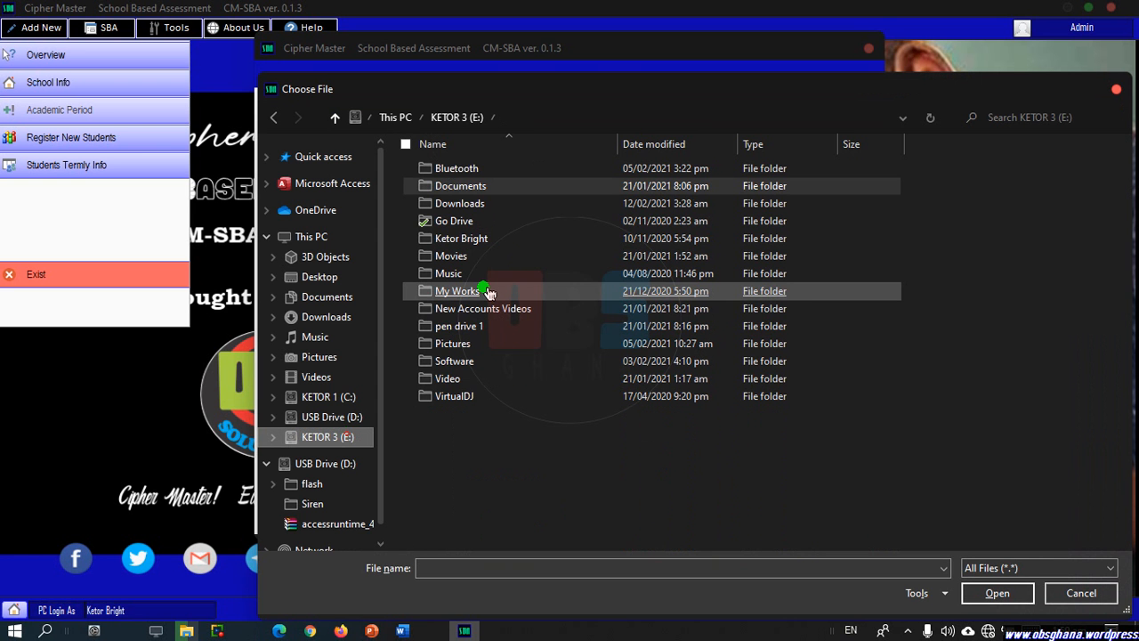
pyautogui.click(473, 346)
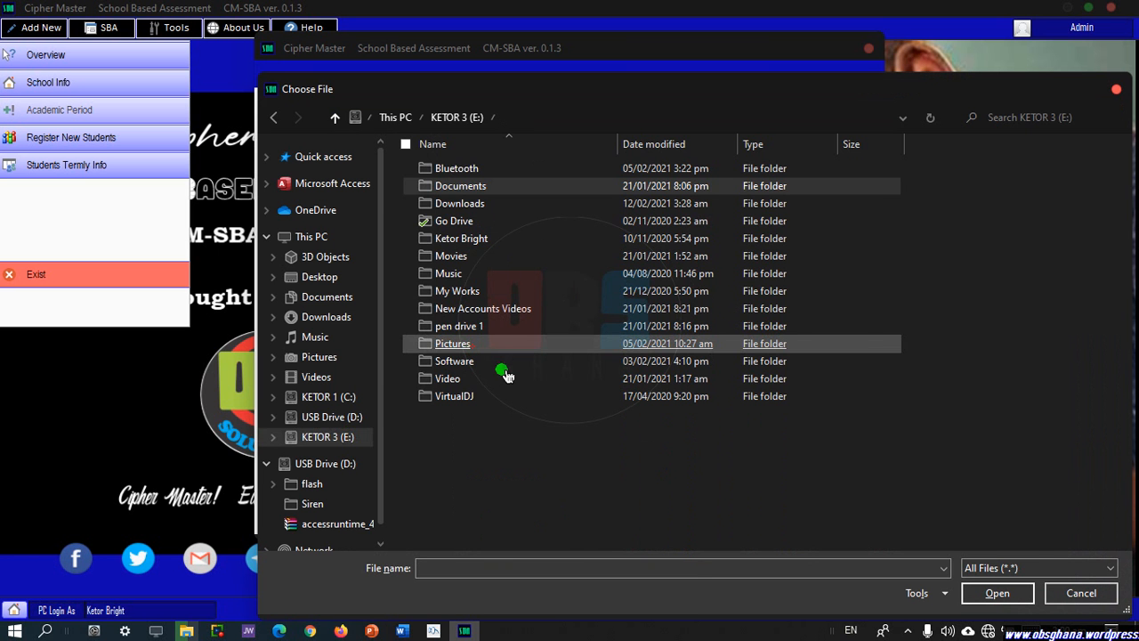
pyautogui.press('Return')
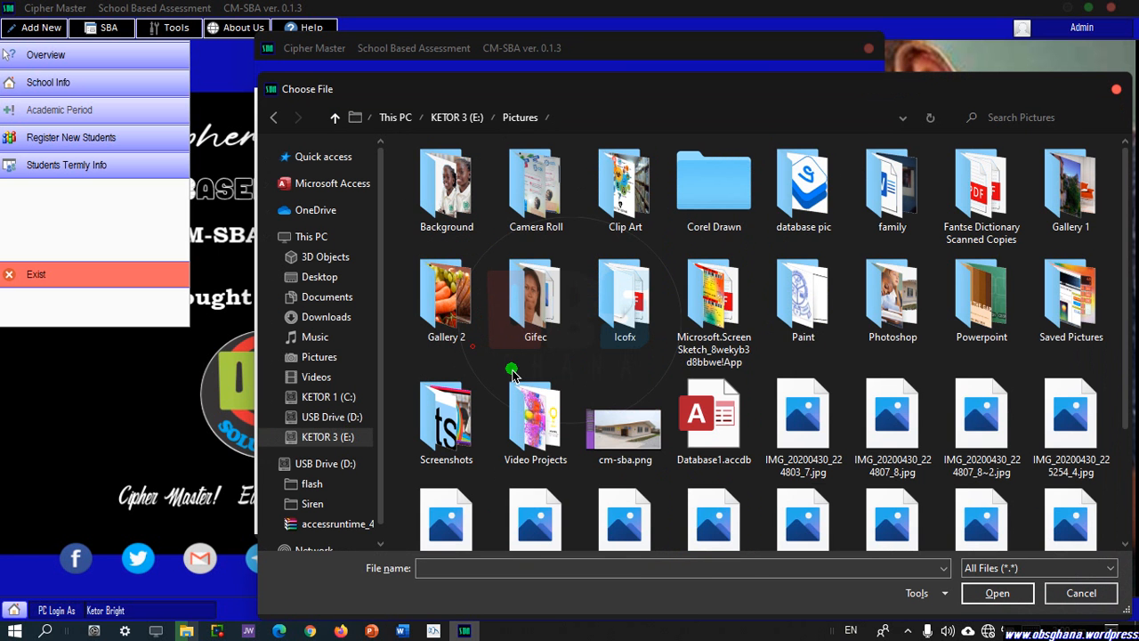
pyautogui.doubleClick(818, 227)
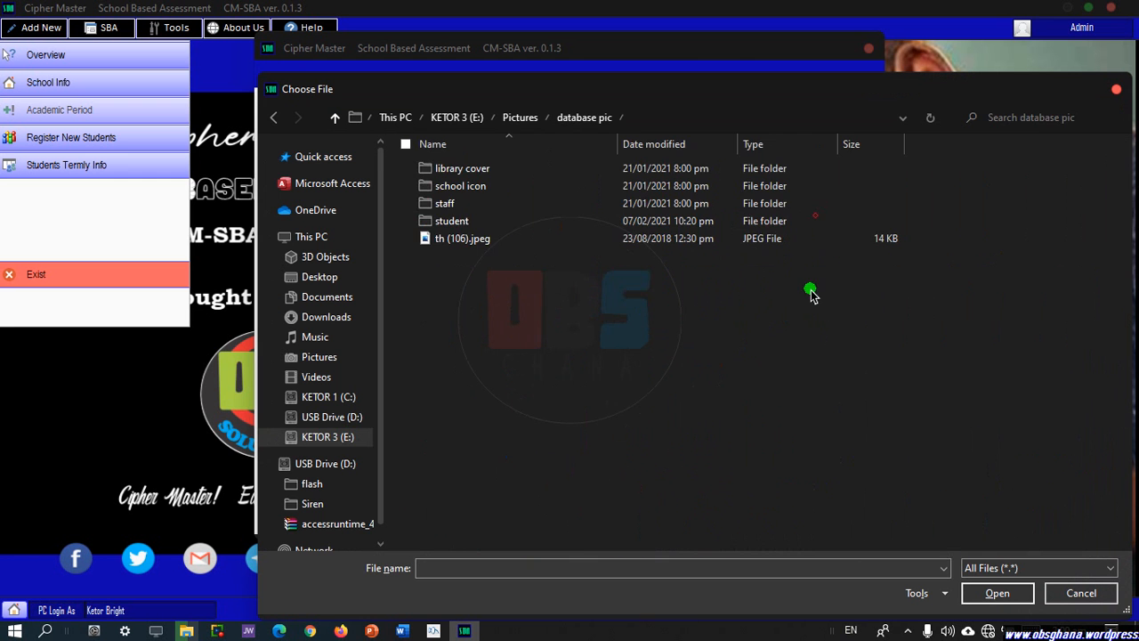
pyautogui.doubleClick(454, 240)
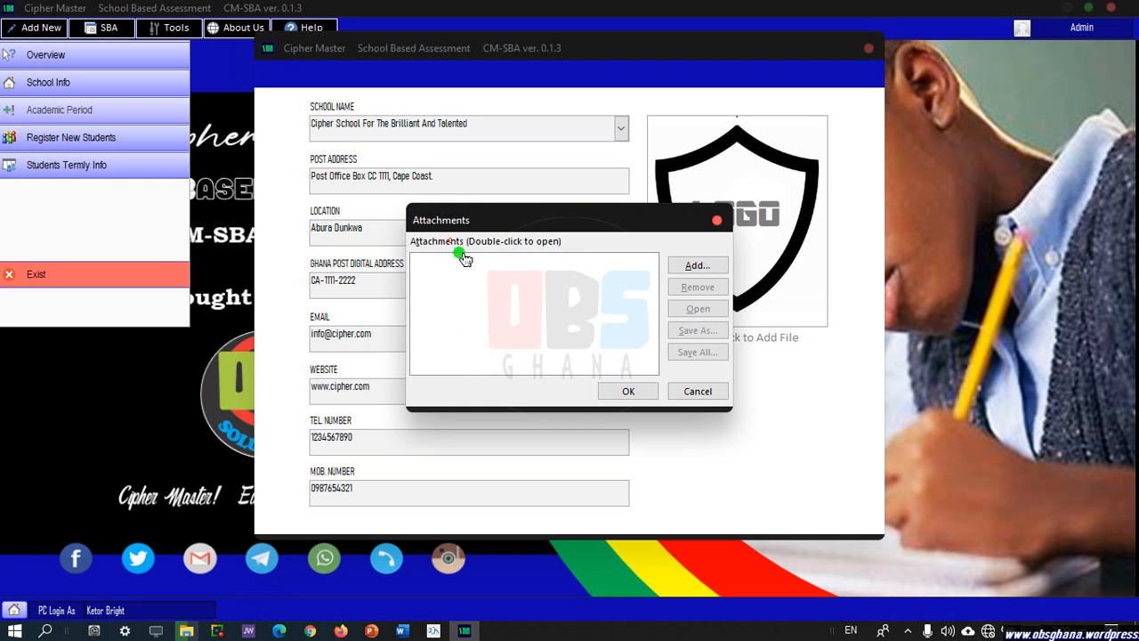
pyautogui.click(630, 393)
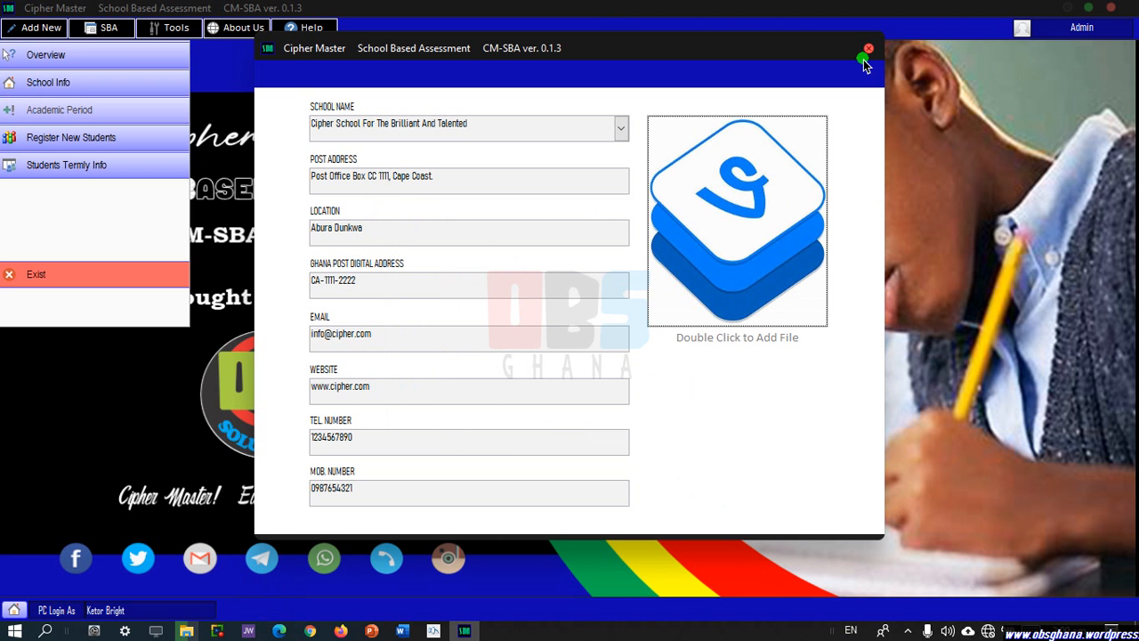
# Set First Term 2021 vacation to 01/02/2021, reopening to 28/02/2021, with 60 days opened.
pyautogui.click(869, 53)
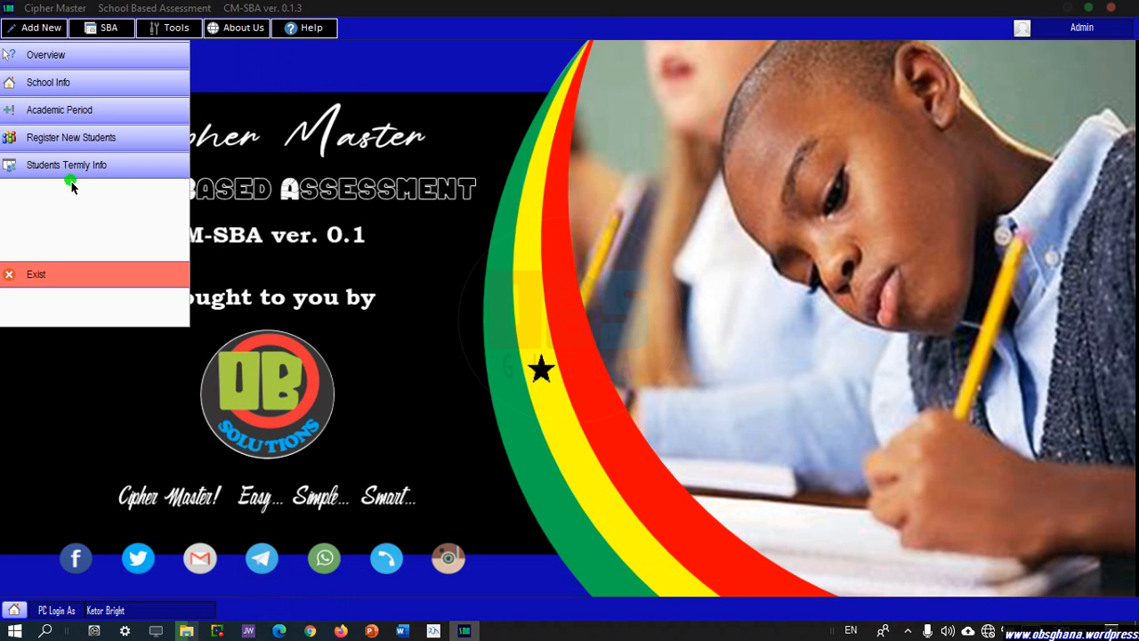
pyautogui.click(49, 114)
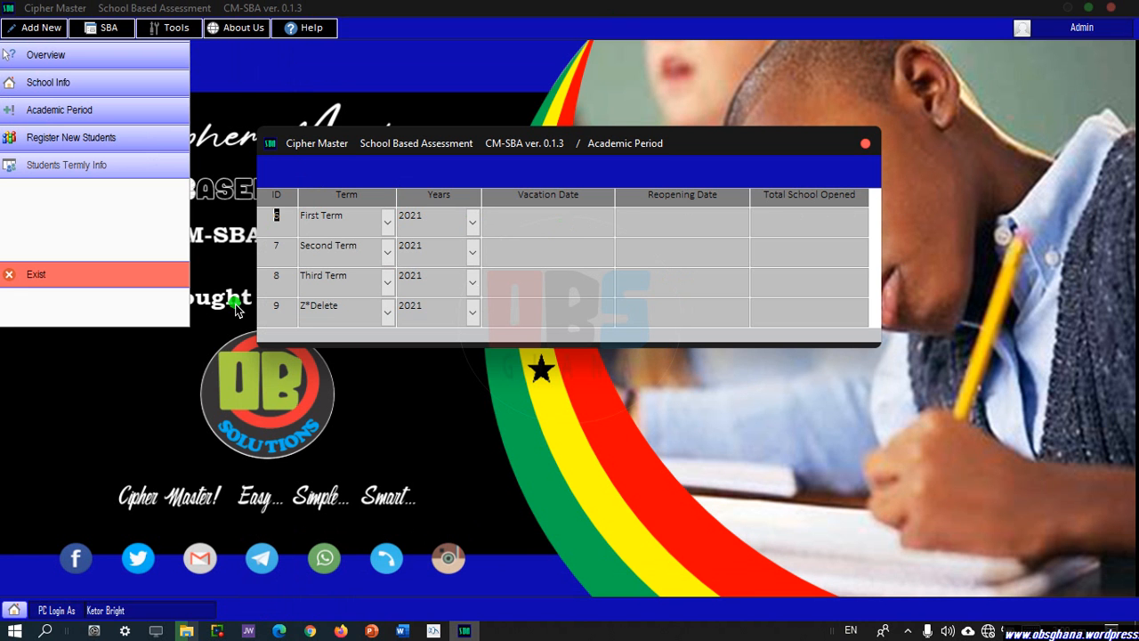
pyautogui.click(537, 240)
pyautogui.click(621, 218)
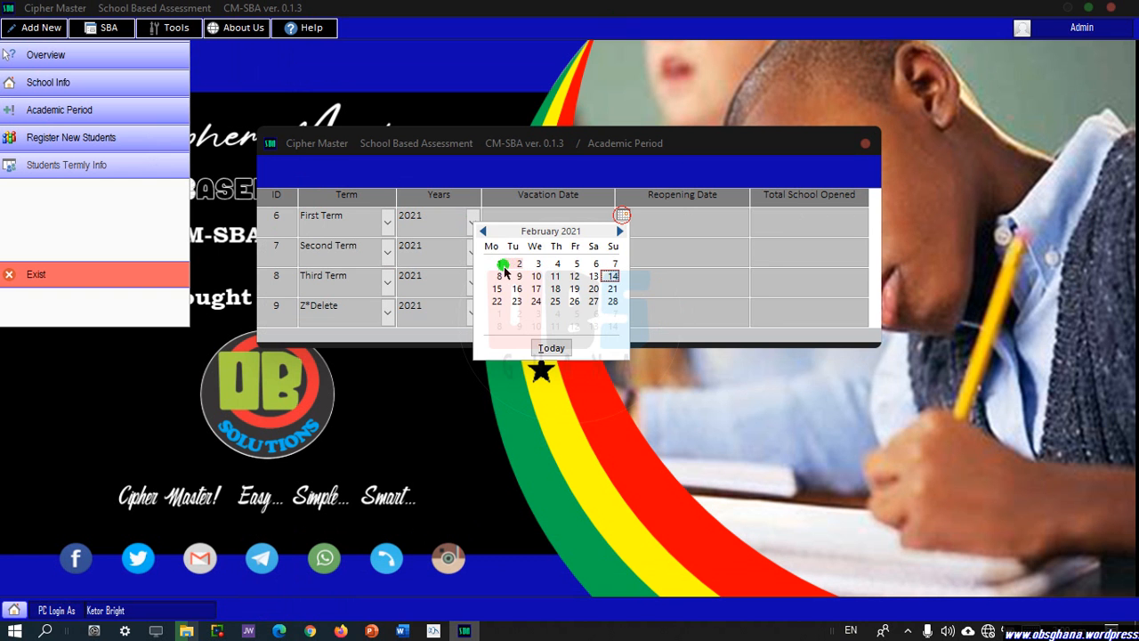
pyautogui.click(502, 266)
pyautogui.click(669, 223)
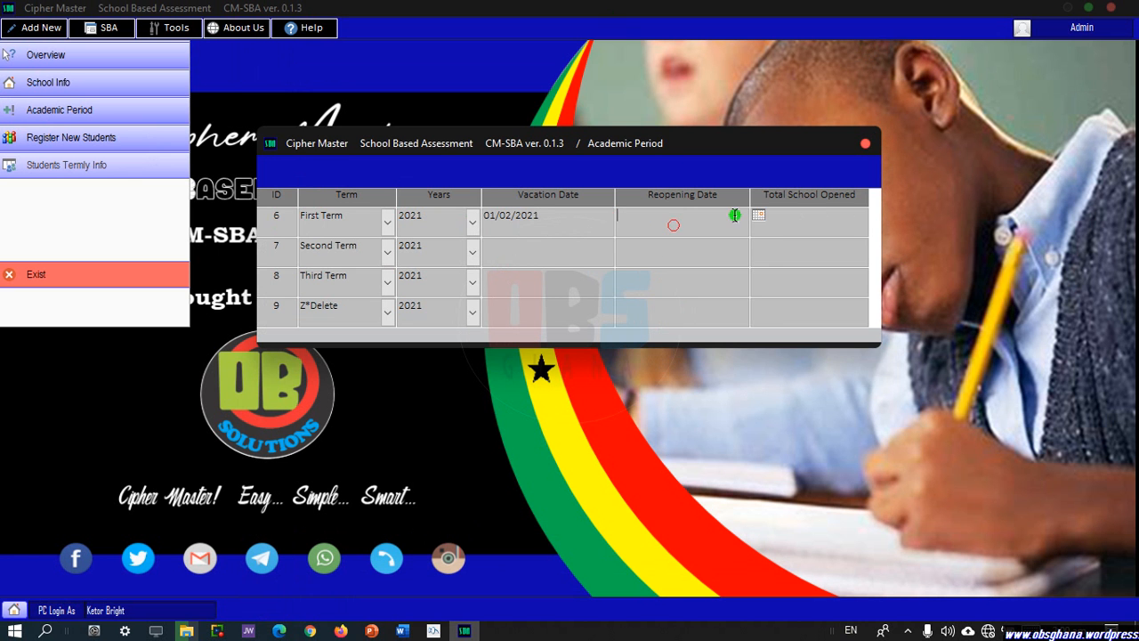
pyautogui.click(757, 216)
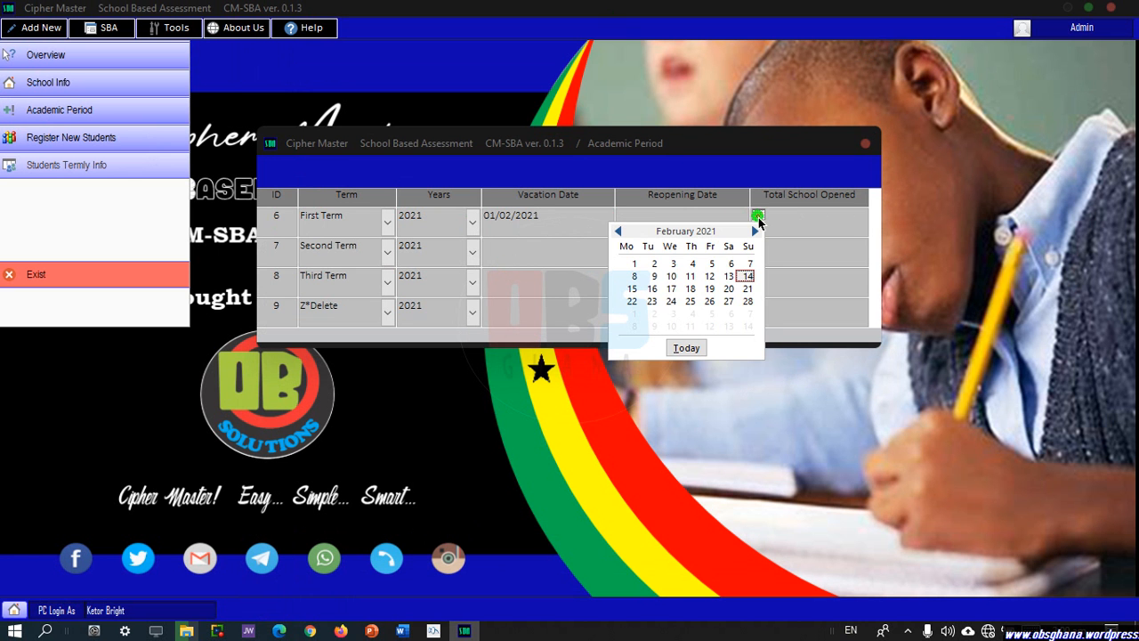
pyautogui.click(747, 301)
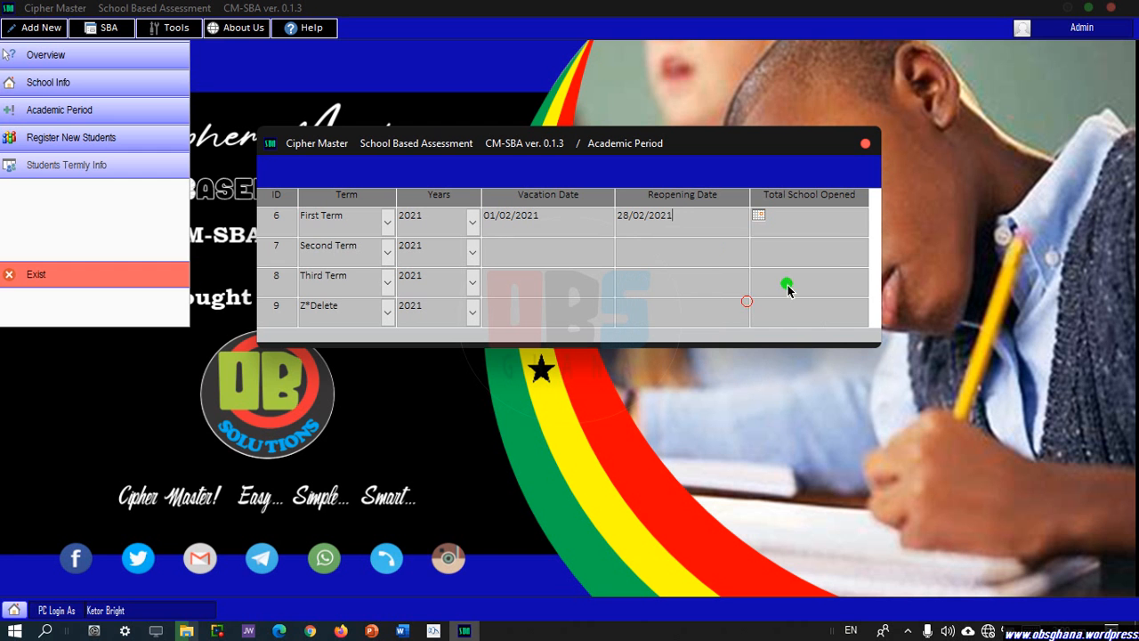
pyautogui.click(827, 227)
pyautogui.write('60')
pyautogui.click(867, 148)
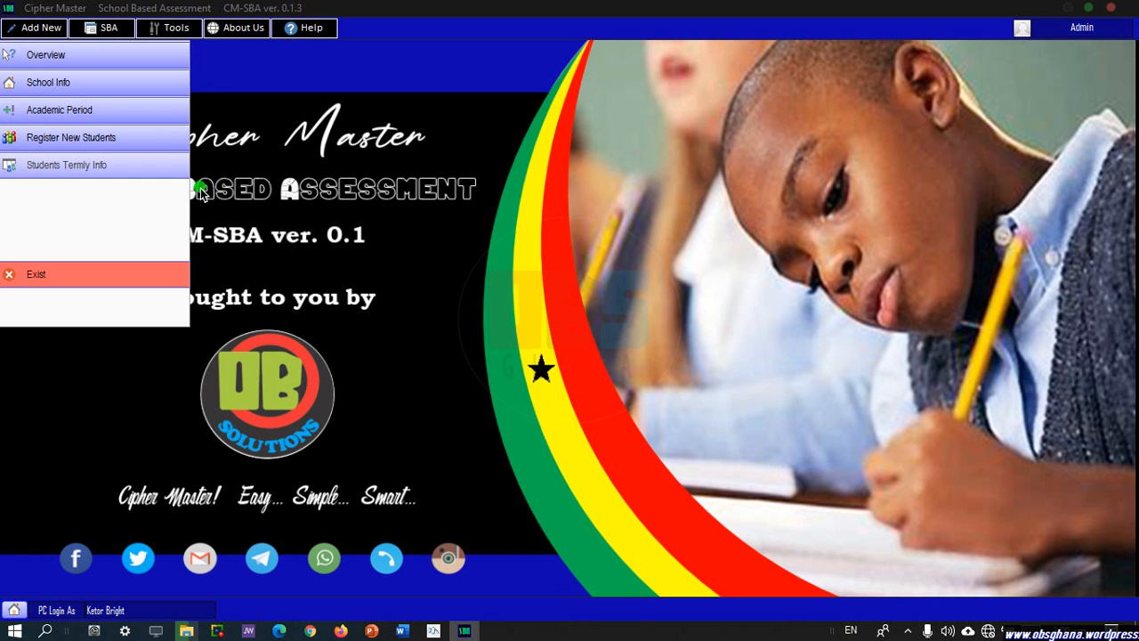
# On a new registration form, enter Student One as a Boy in J H S - One (1).
pyautogui.click(103, 141)
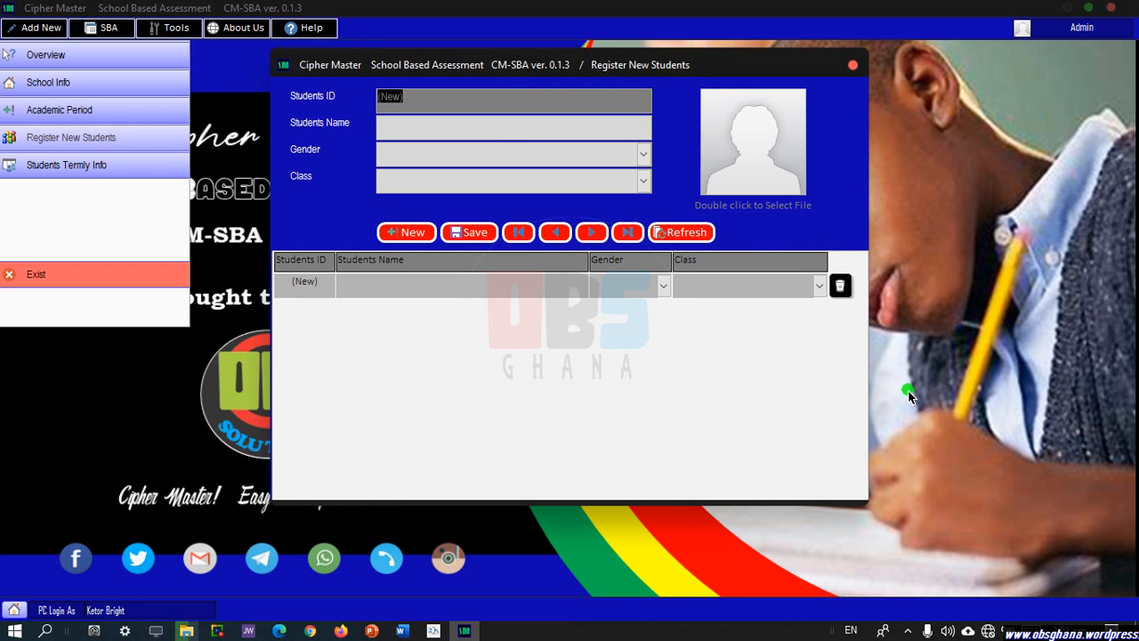
pyautogui.click(496, 136)
pyautogui.write('Student')
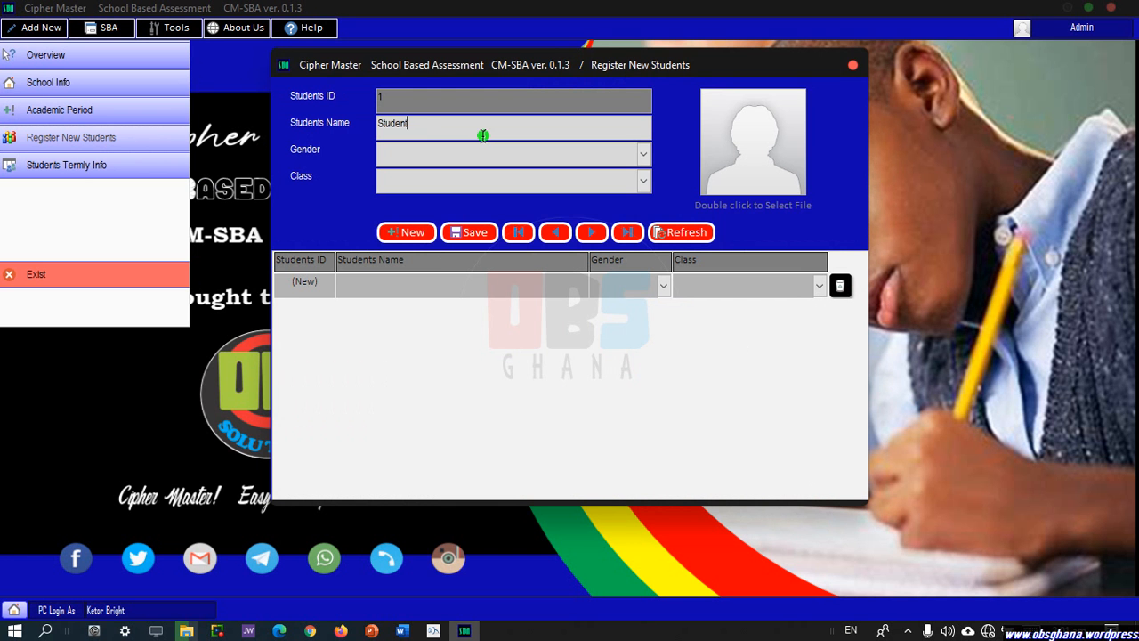
pyautogui.write('ne')
pyautogui.click(644, 153)
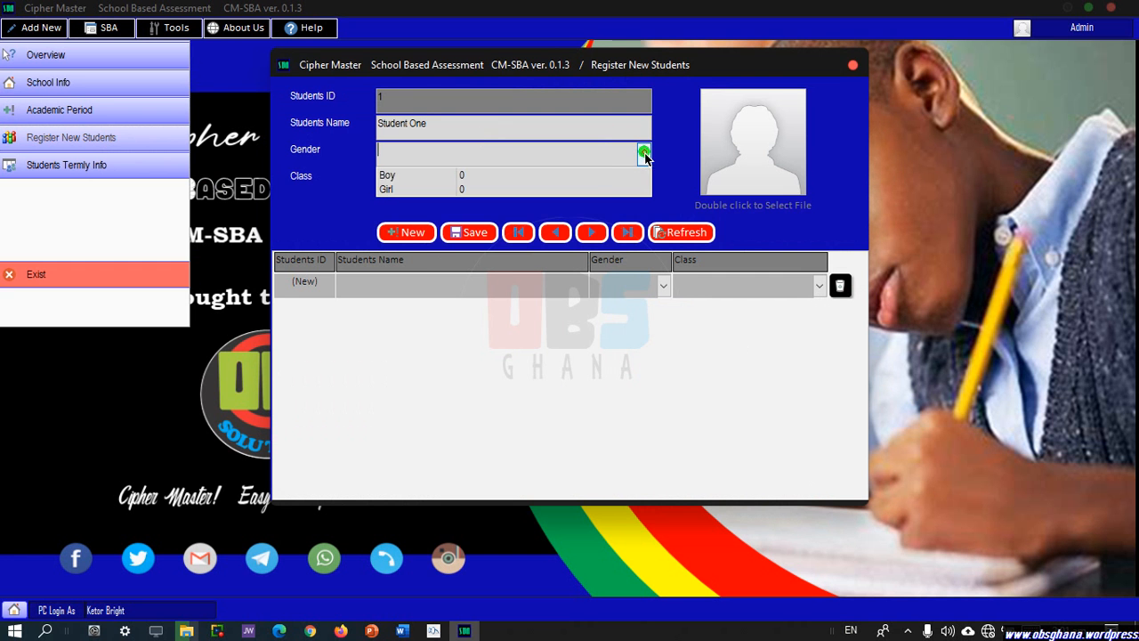
pyautogui.click(606, 174)
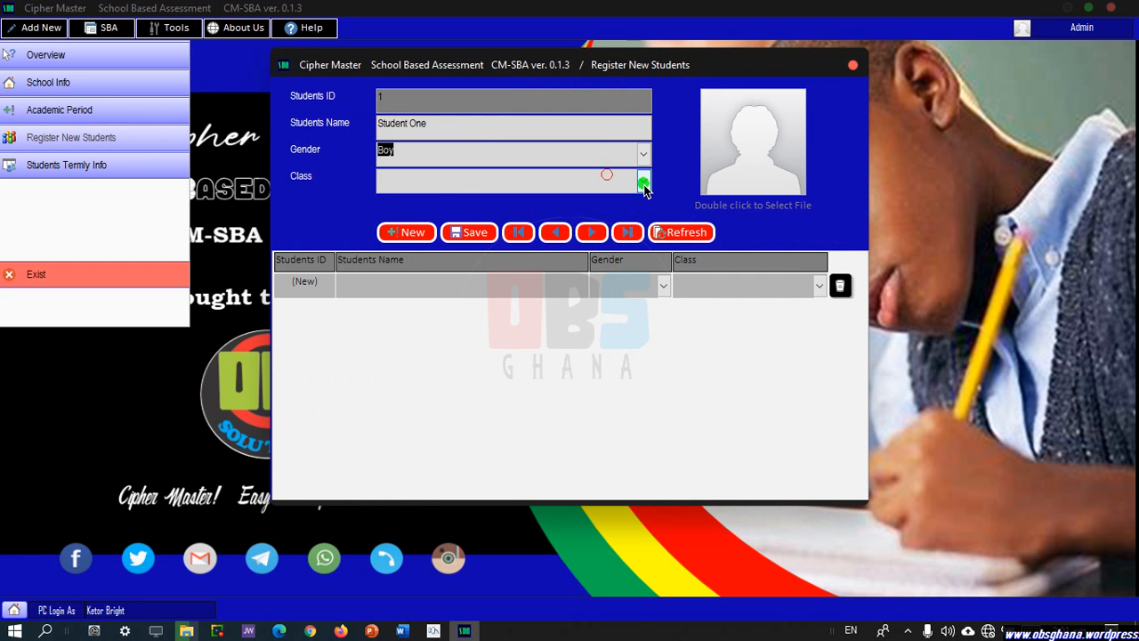
pyautogui.click(644, 183)
pyautogui.click(614, 200)
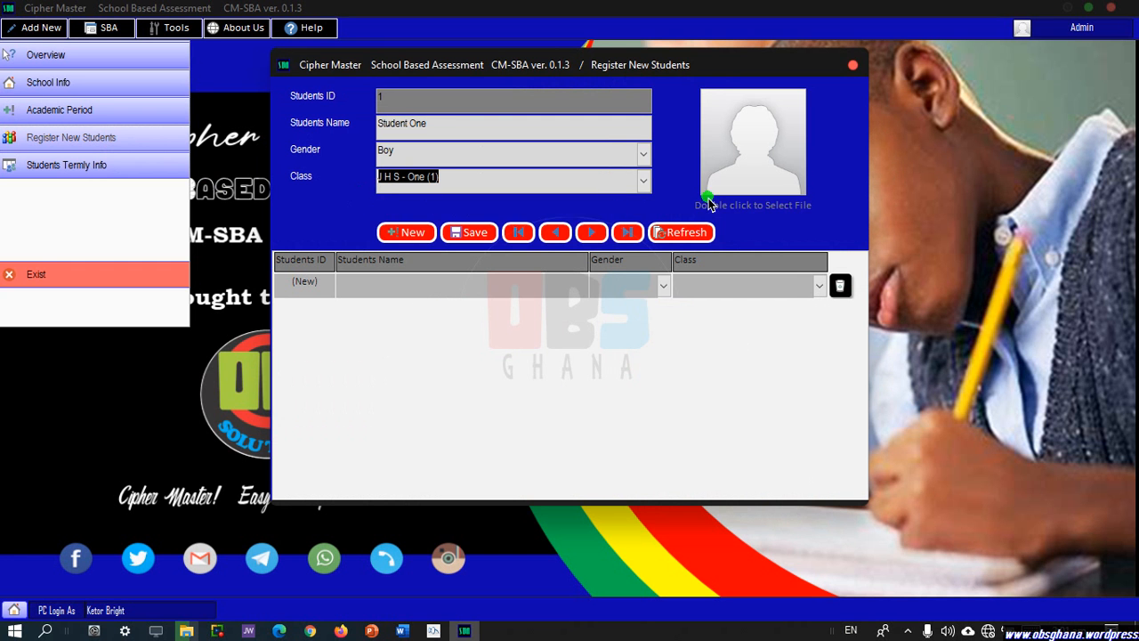
# Attach photo 24.png from the student folder and save Student One's registration.
pyautogui.doubleClick(795, 179)
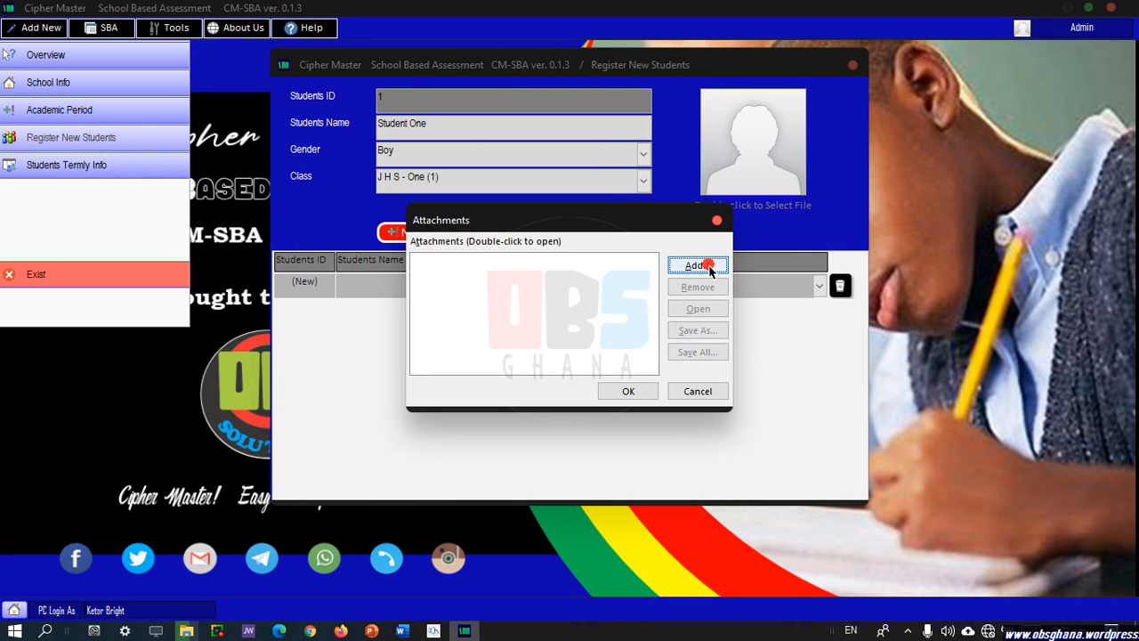
pyautogui.click(708, 266)
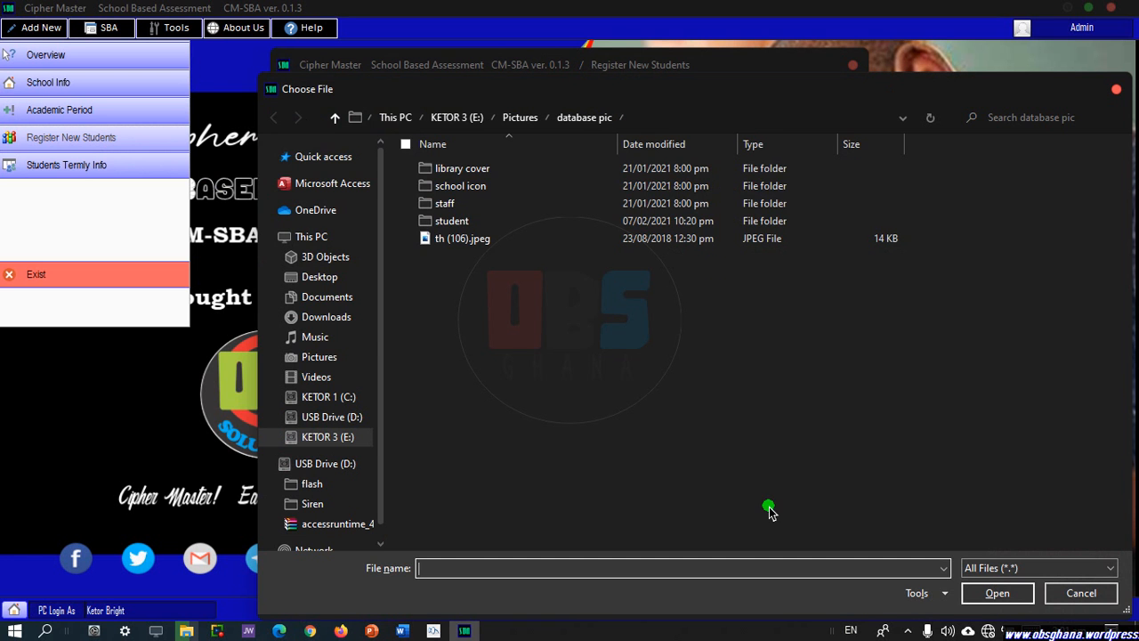
pyautogui.click(448, 223)
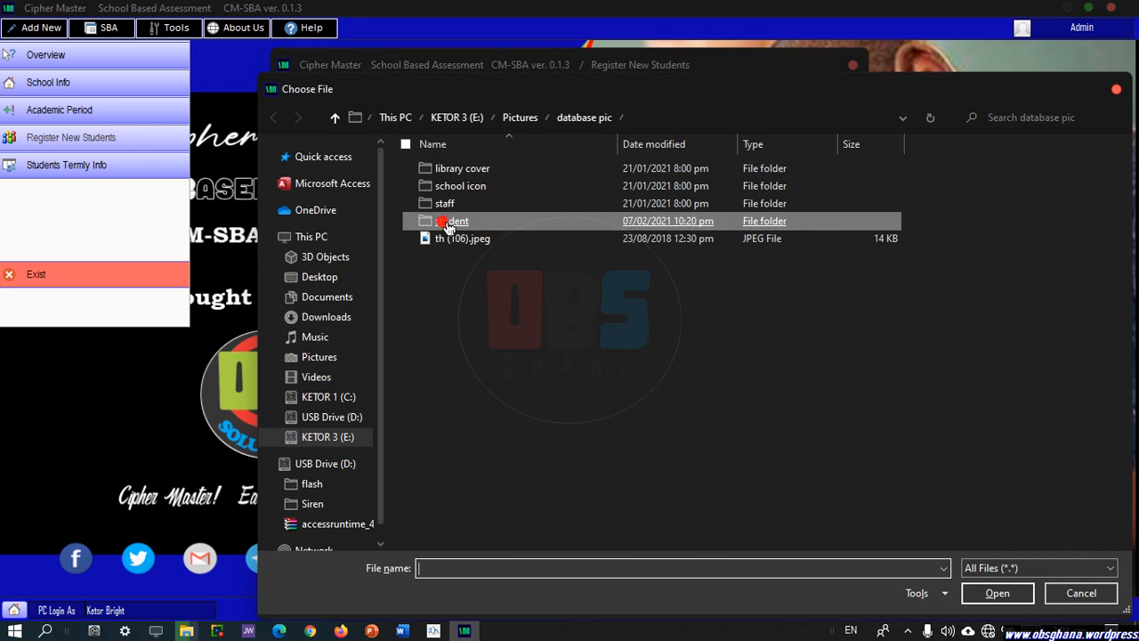
pyautogui.doubleClick(447, 223)
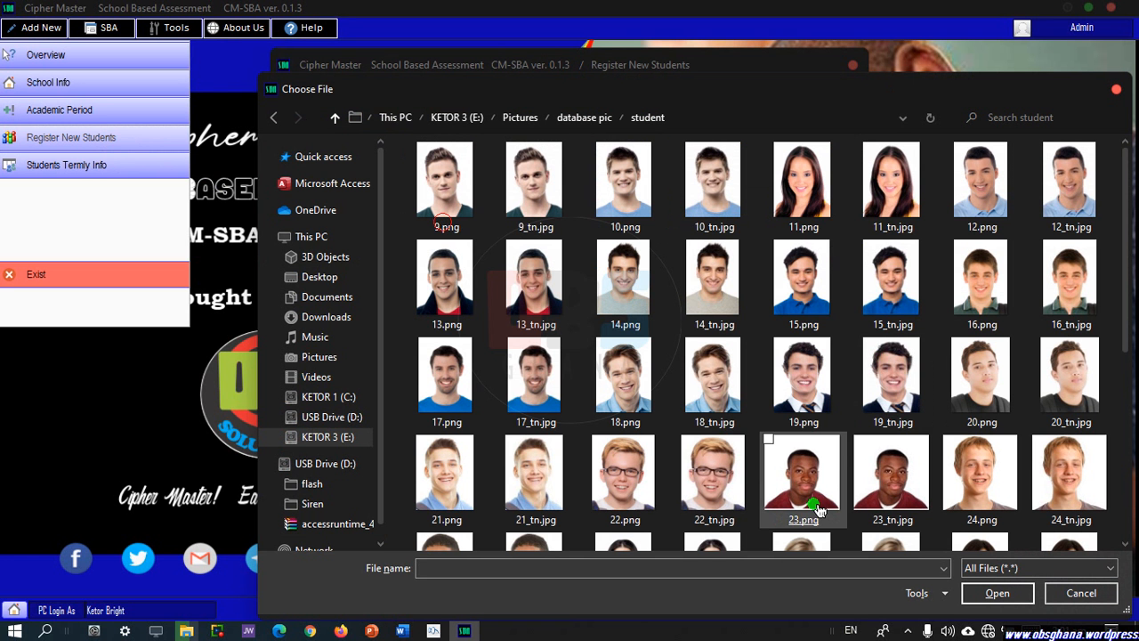
pyautogui.click(1002, 490)
pyautogui.doubleClick(1003, 489)
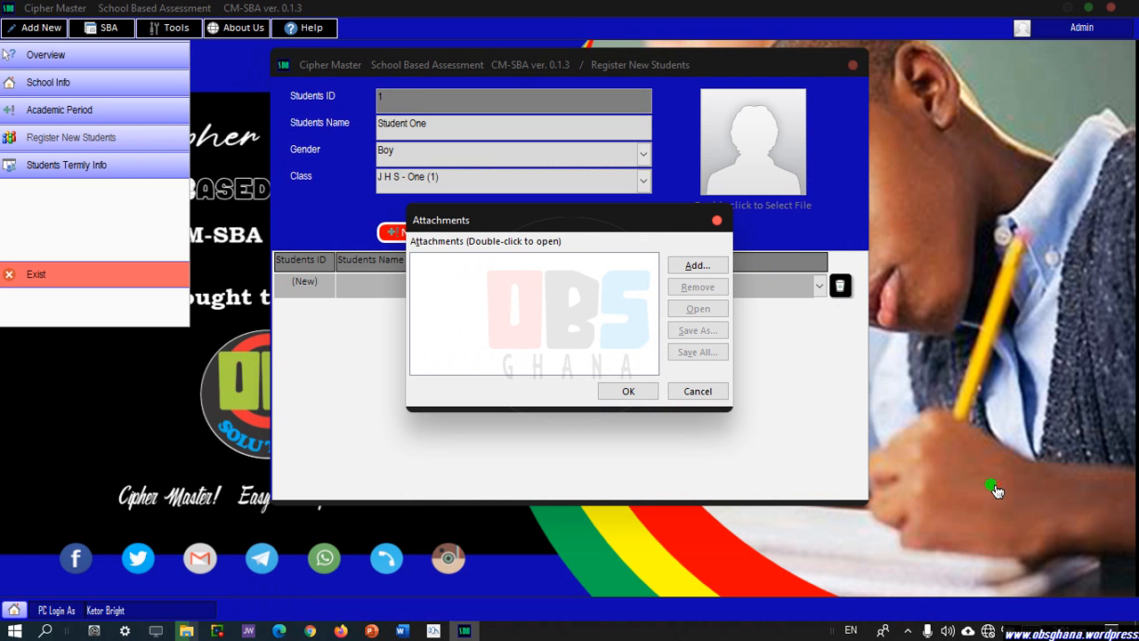
pyautogui.click(629, 393)
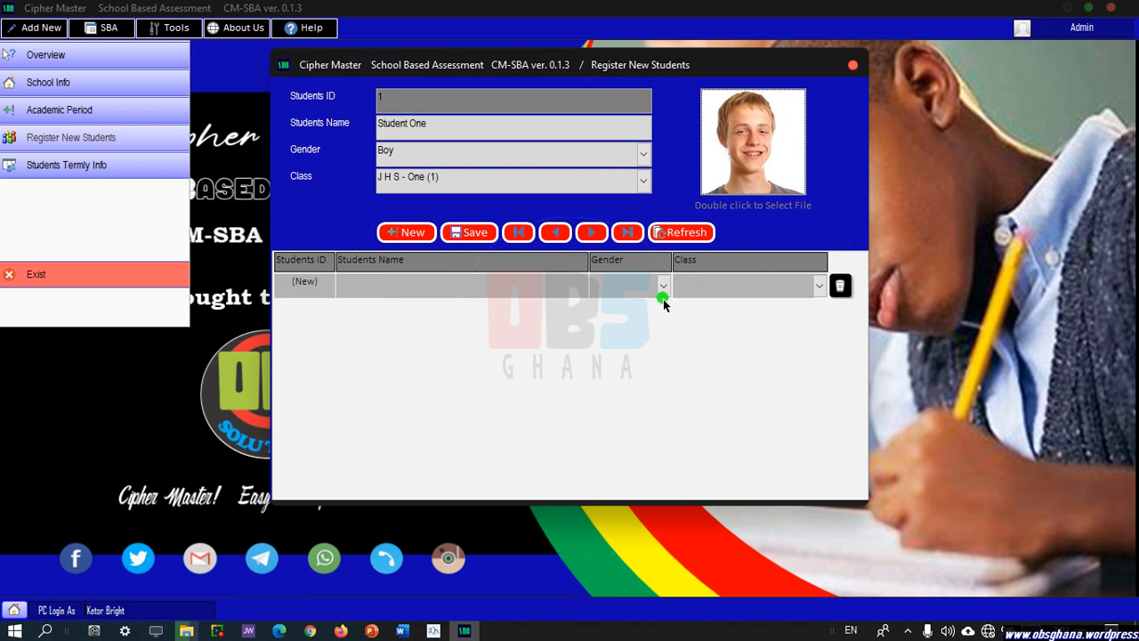
pyautogui.click(463, 229)
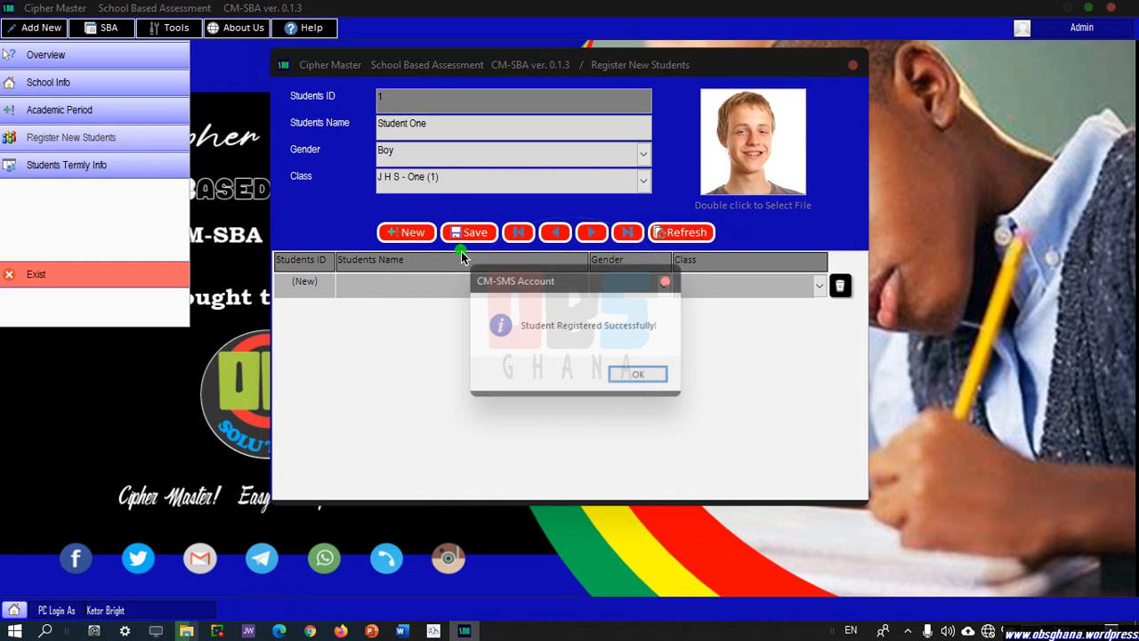
pyautogui.click(639, 374)
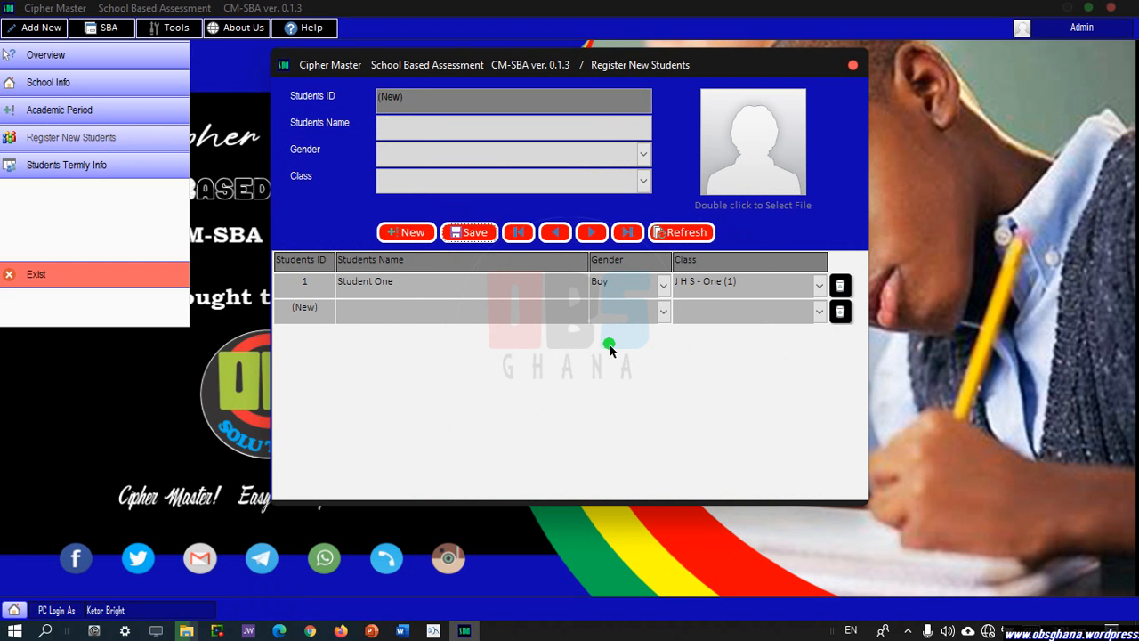
# Enter Student Two as a Girl in class J H S - One (1).
pyautogui.click(423, 126)
pyautogui.write('Student')
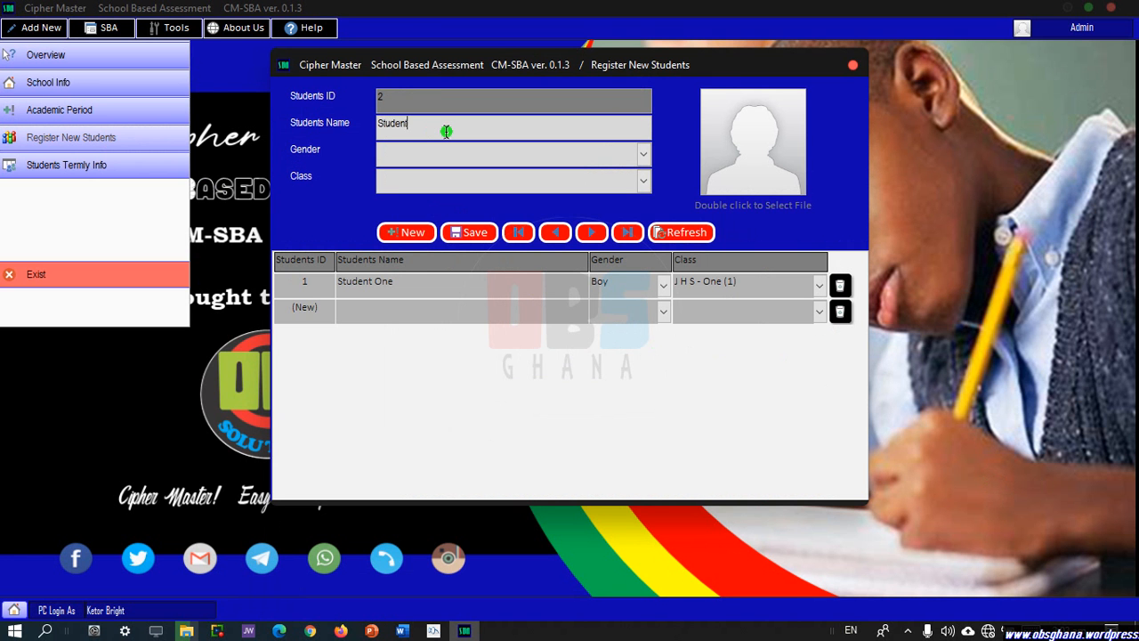
pyautogui.write(' Two')
pyautogui.click(425, 155)
pyautogui.click(642, 156)
pyautogui.click(589, 186)
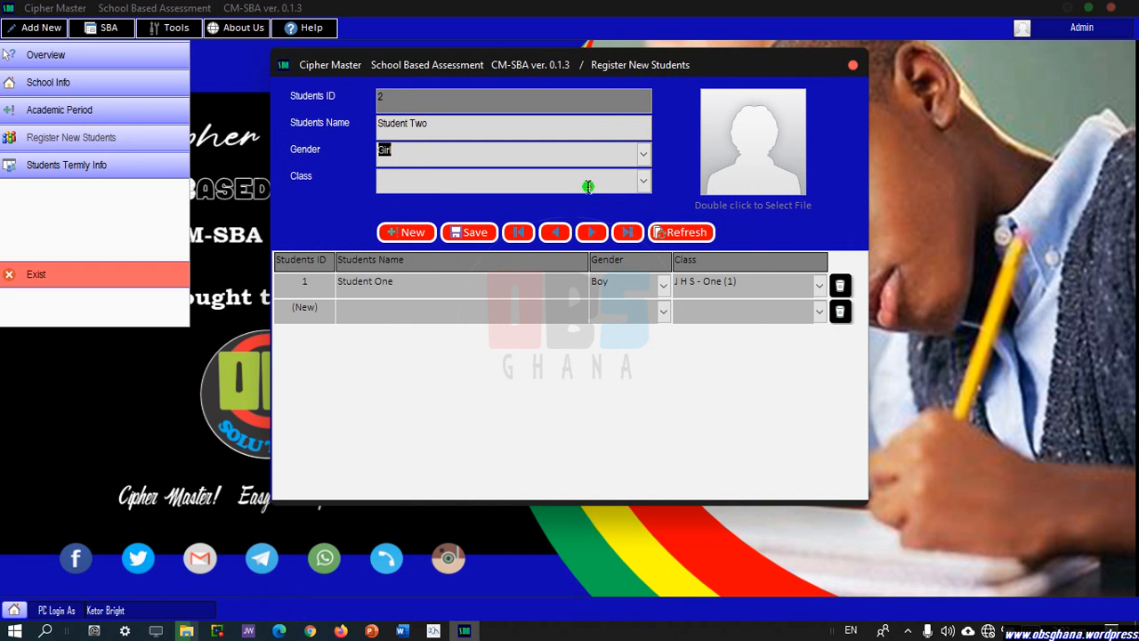
pyautogui.click(643, 181)
pyautogui.click(578, 207)
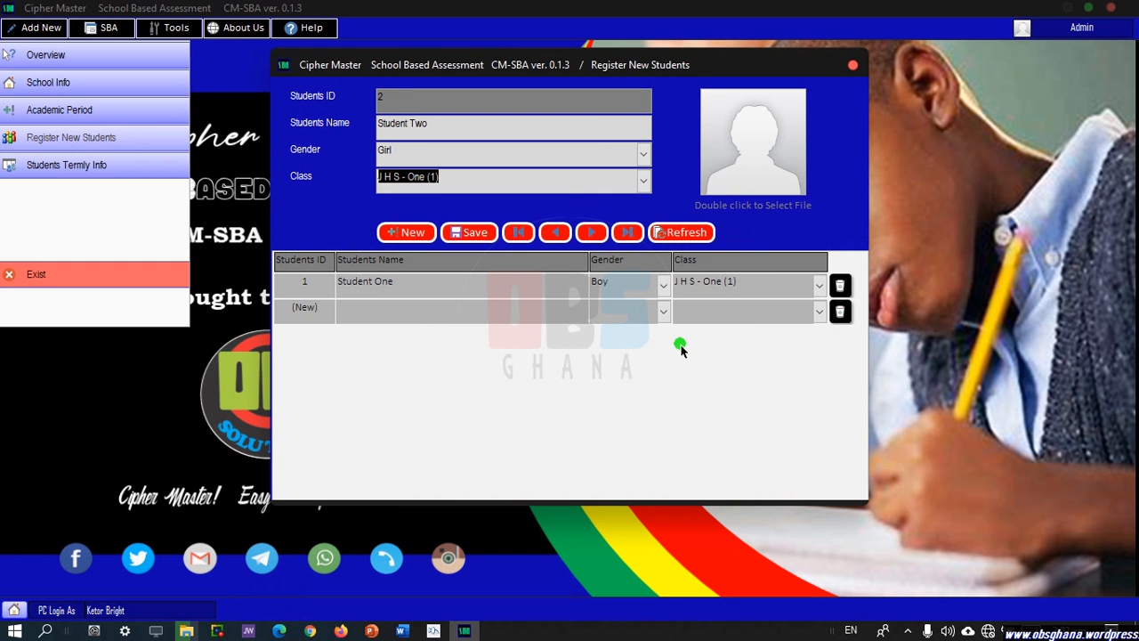
# Attach a girl's photo for Student Two and save her registration.
pyautogui.doubleClick(776, 187)
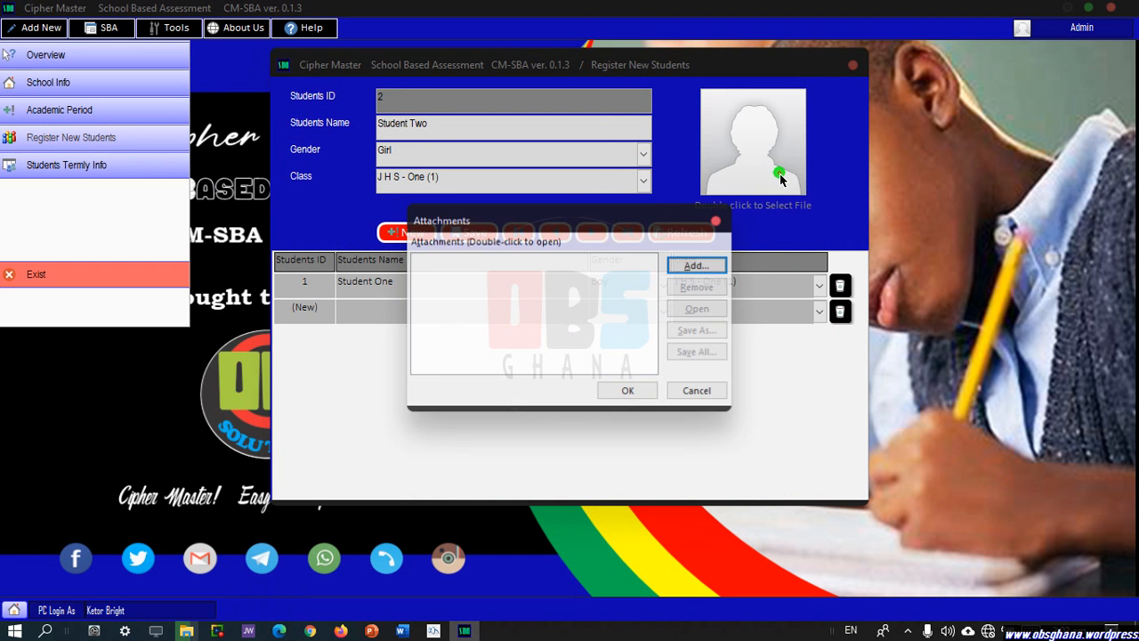
pyautogui.click(723, 265)
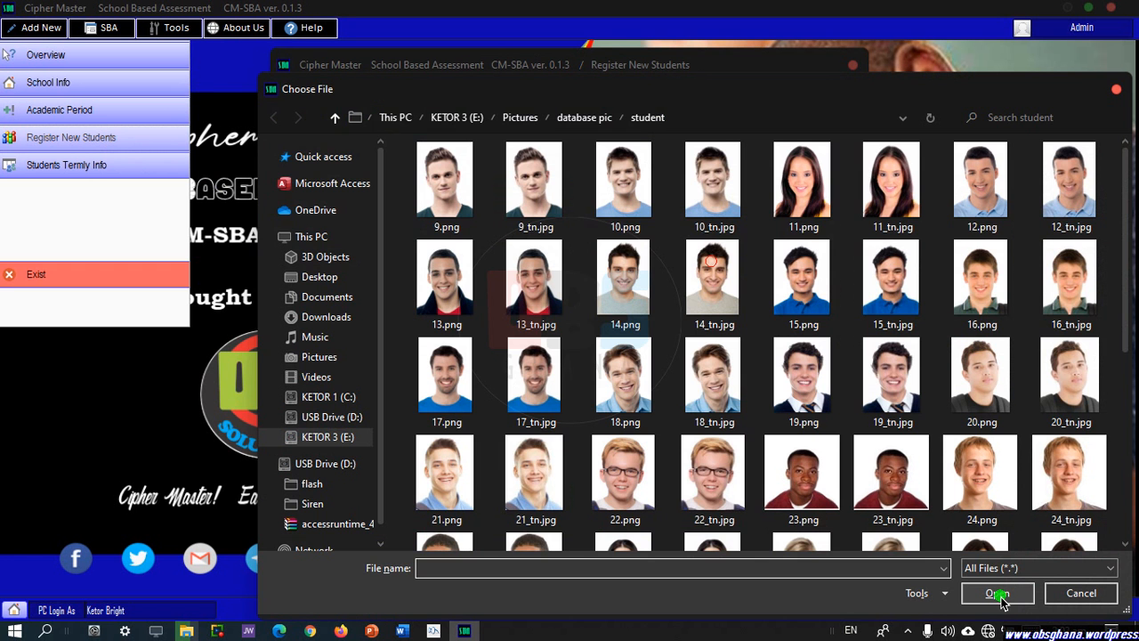
pyautogui.scroll(-4, 834, 347)
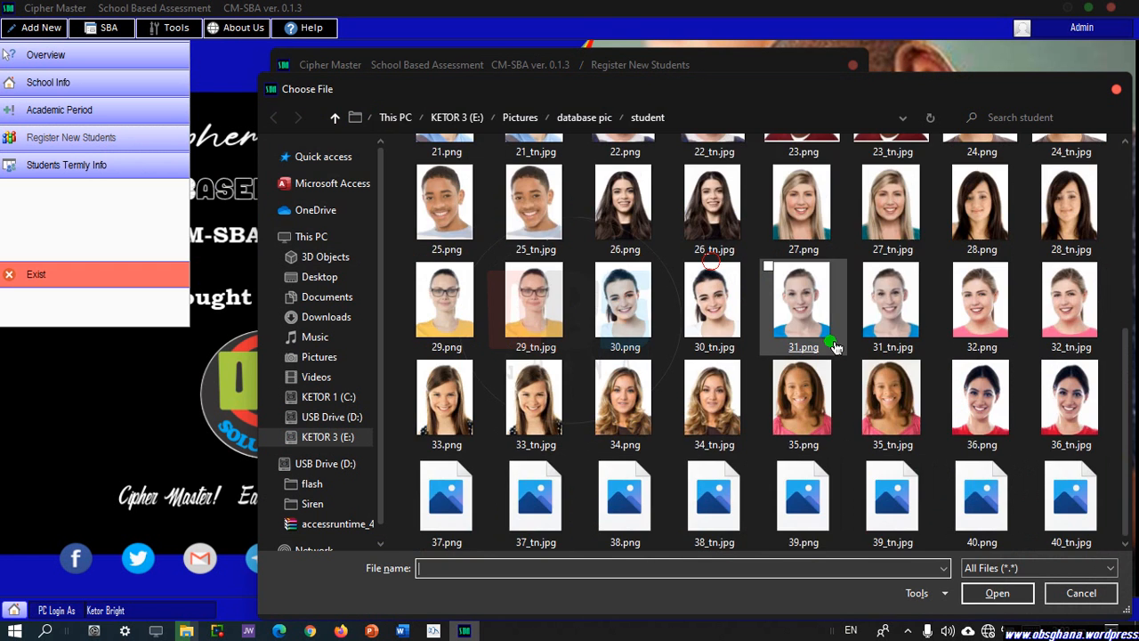
pyautogui.doubleClick(541, 506)
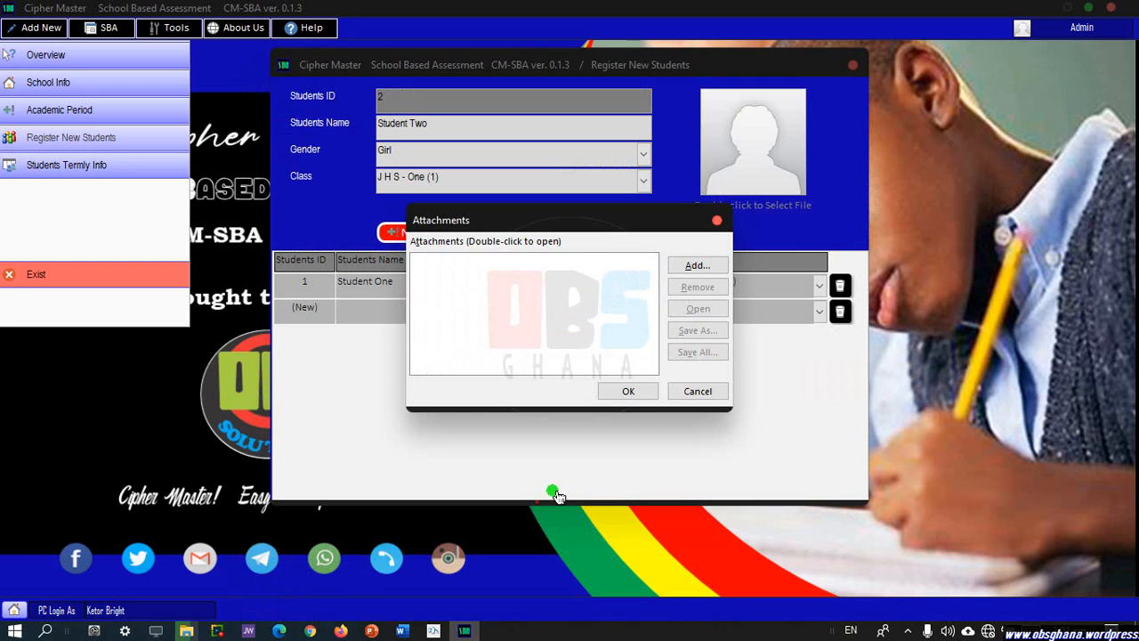
pyautogui.click(615, 392)
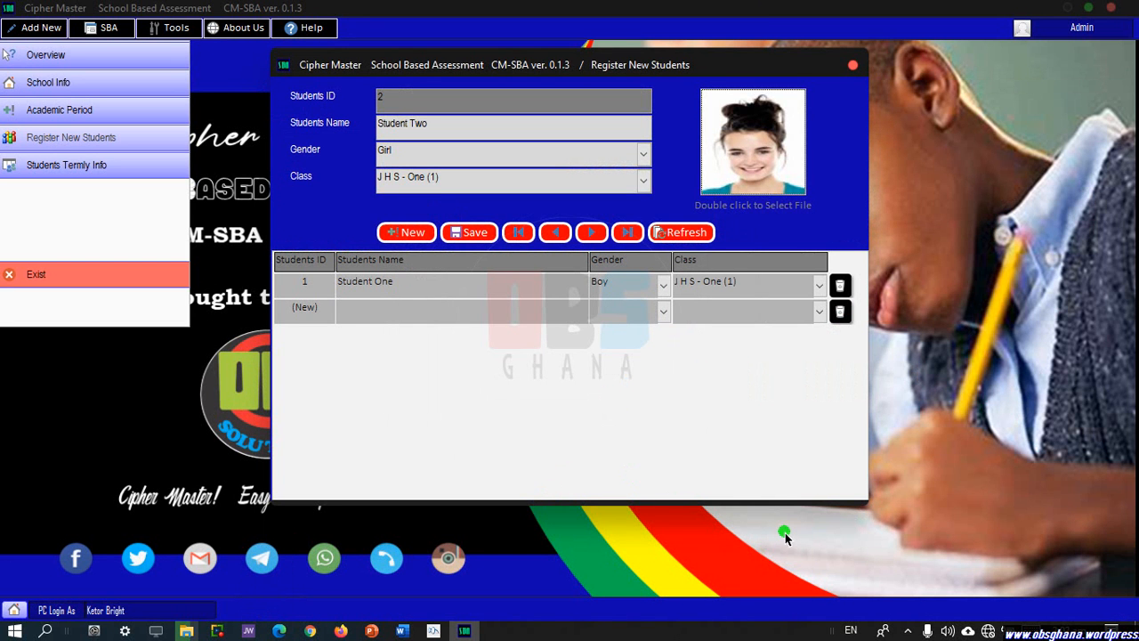
pyautogui.click(483, 239)
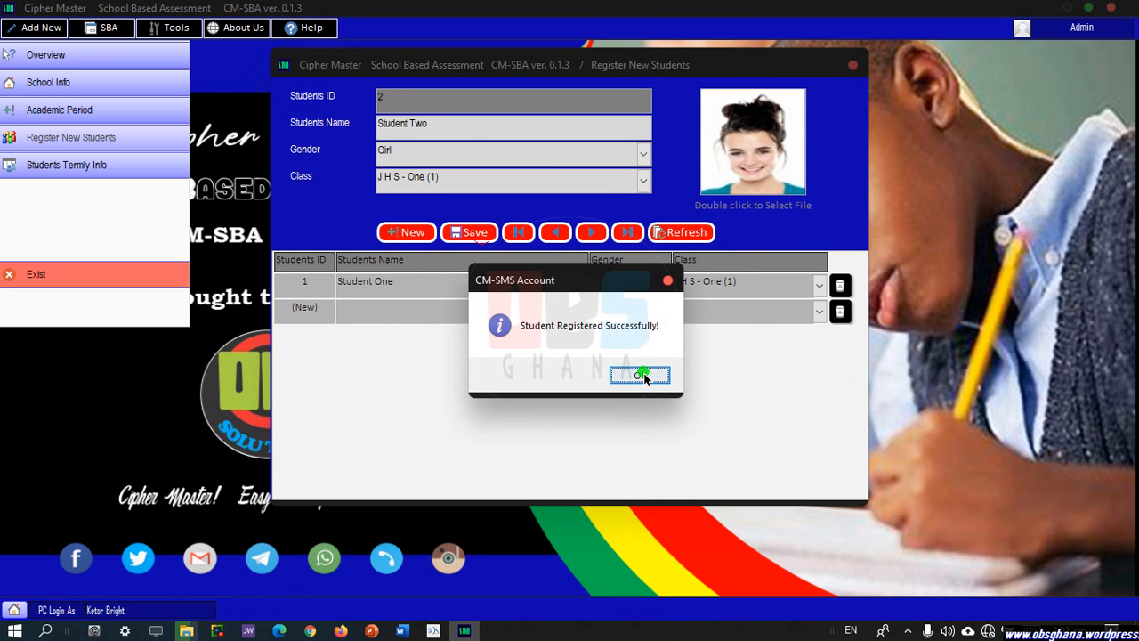
pyautogui.click(641, 375)
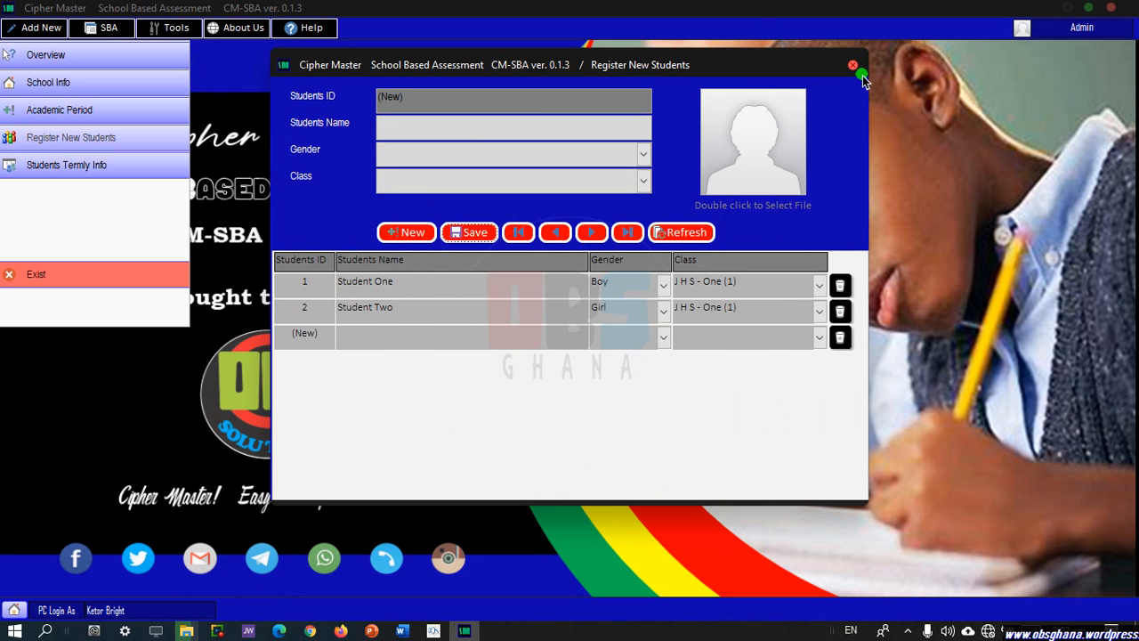
# Close the Register New Students window.
pyautogui.click(853, 67)
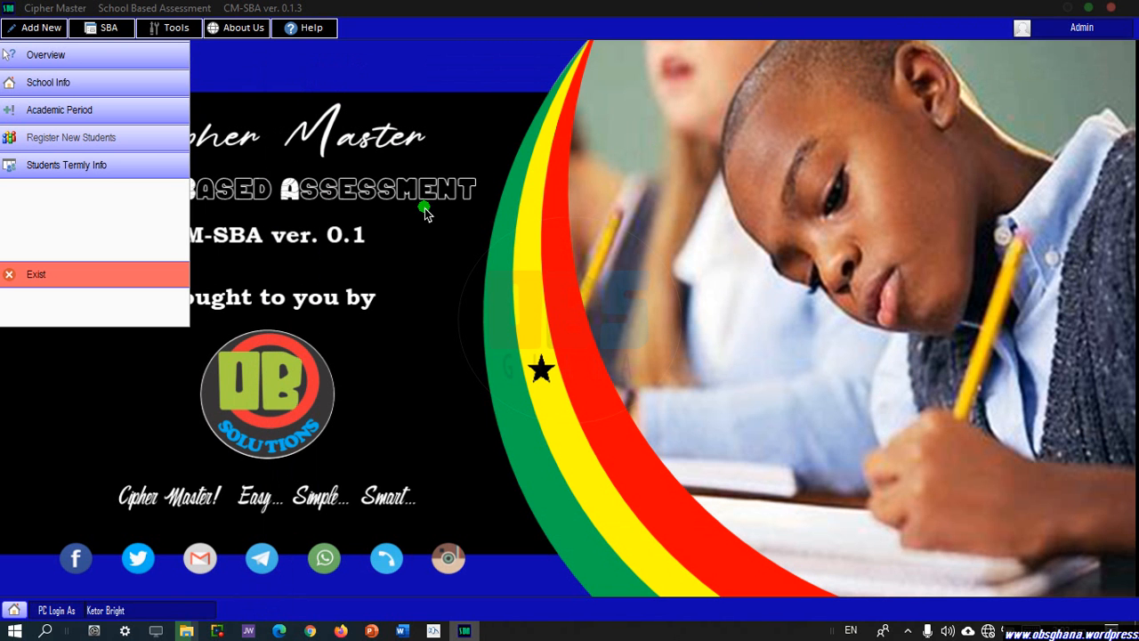
# In Students Termly Info, put Student One in the first row with class J H S - One (1).
pyautogui.click(73, 165)
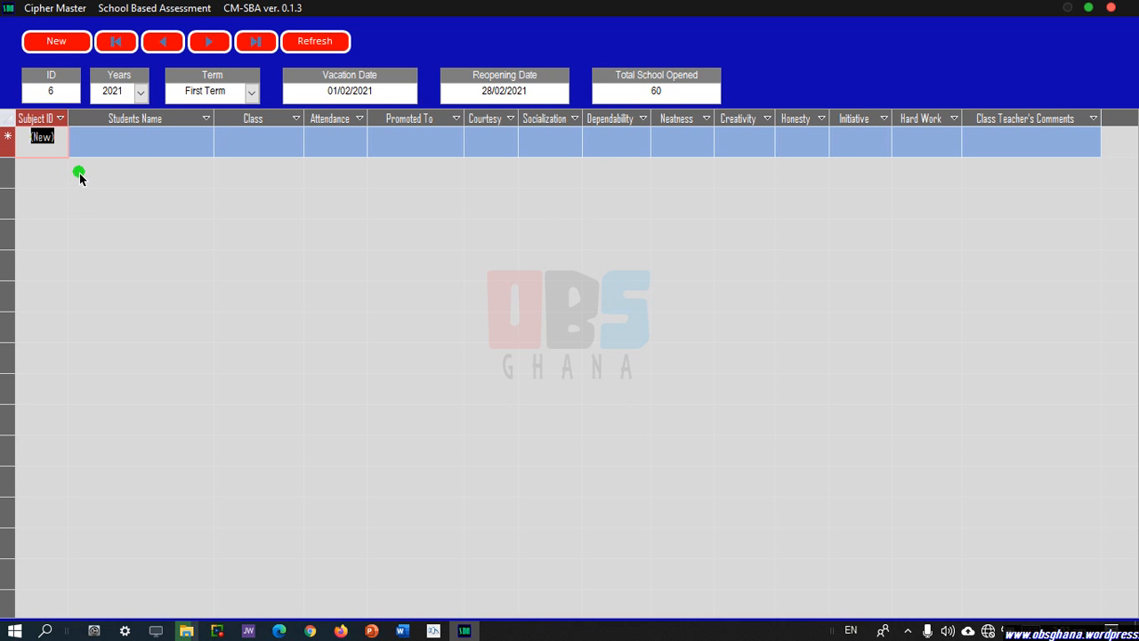
pyautogui.click(155, 145)
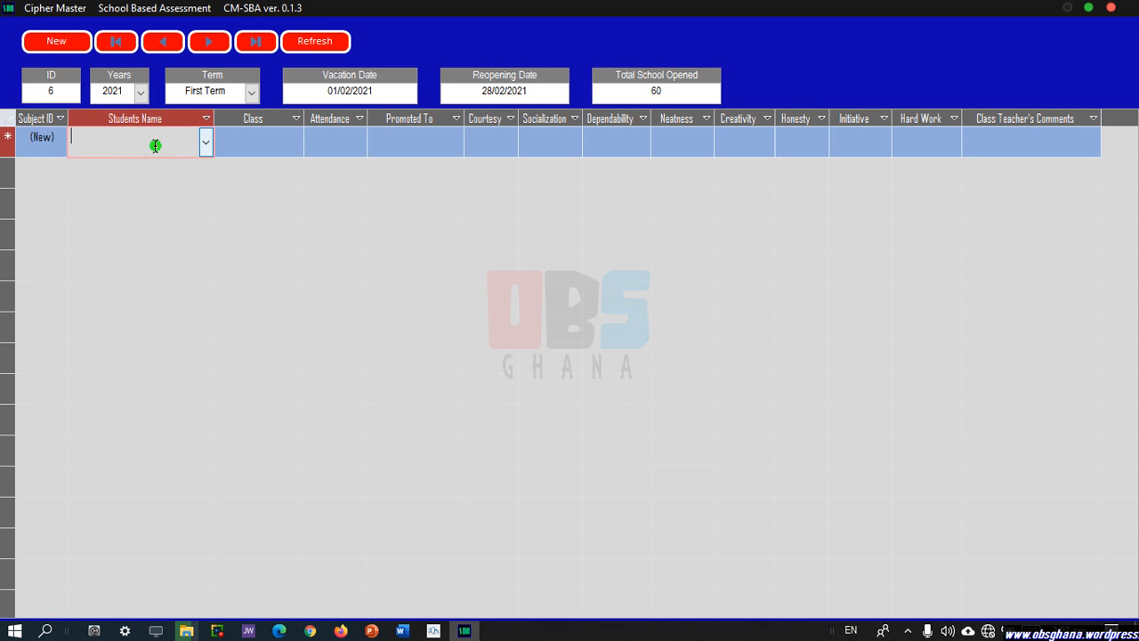
pyautogui.click(205, 143)
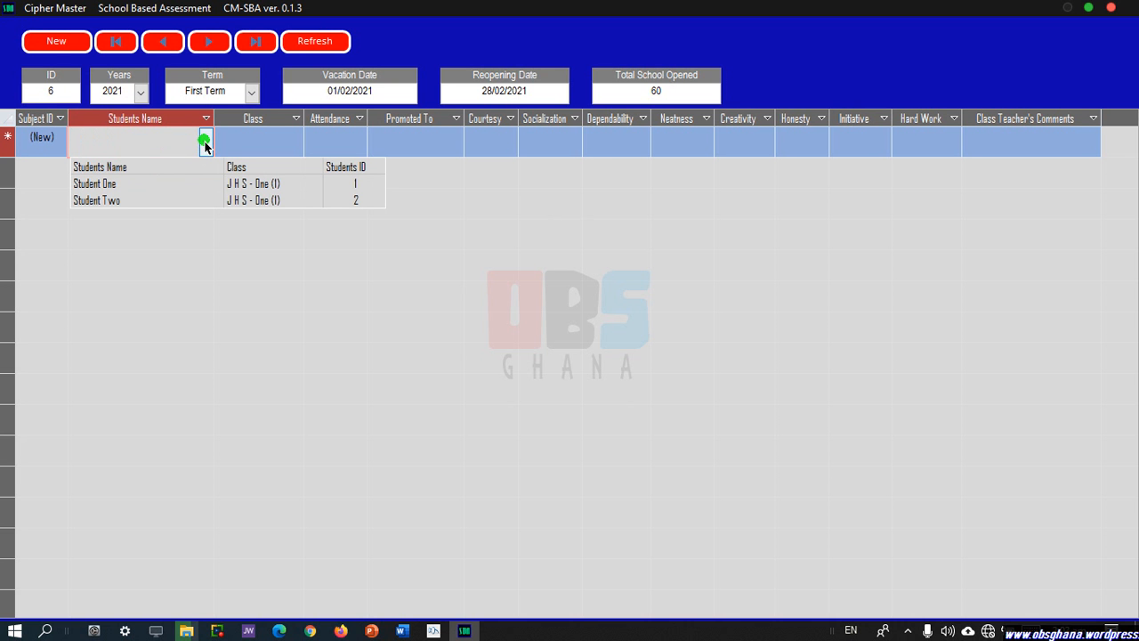
pyautogui.click(183, 187)
pyautogui.click(274, 140)
pyautogui.click(294, 141)
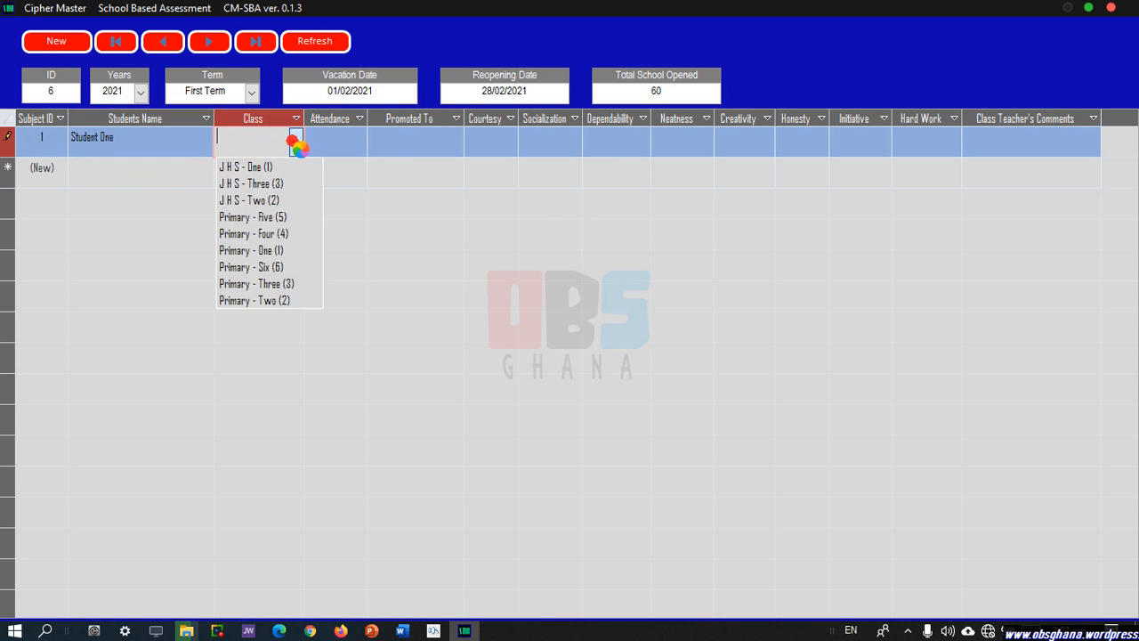
pyautogui.click(279, 167)
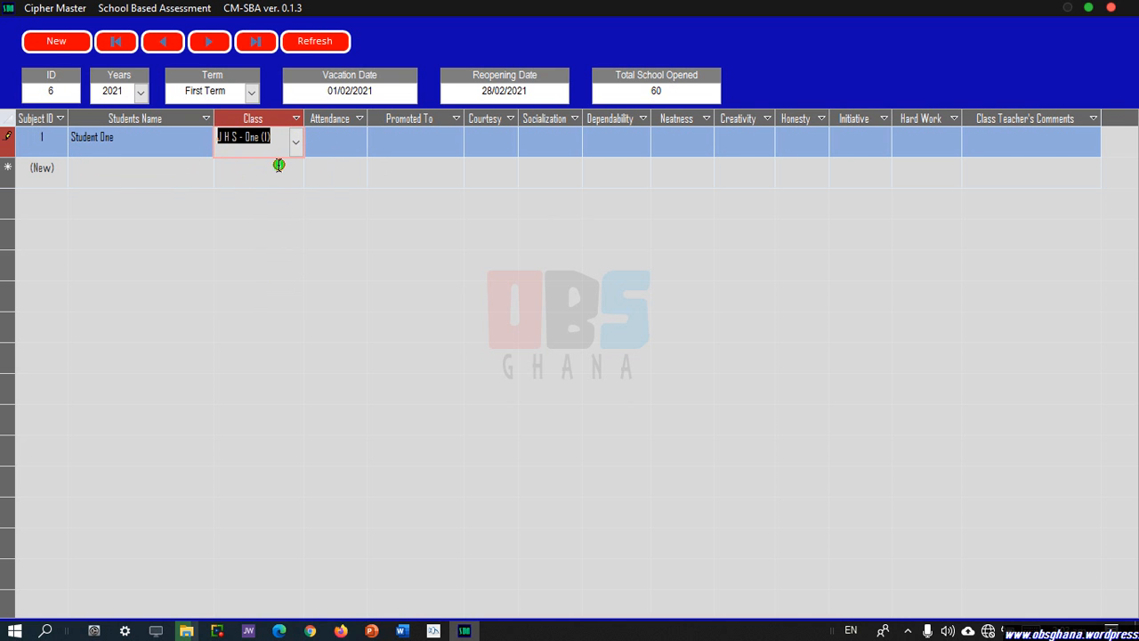
# Add Student Two in the second row with class J H S - One (1).
pyautogui.click(207, 177)
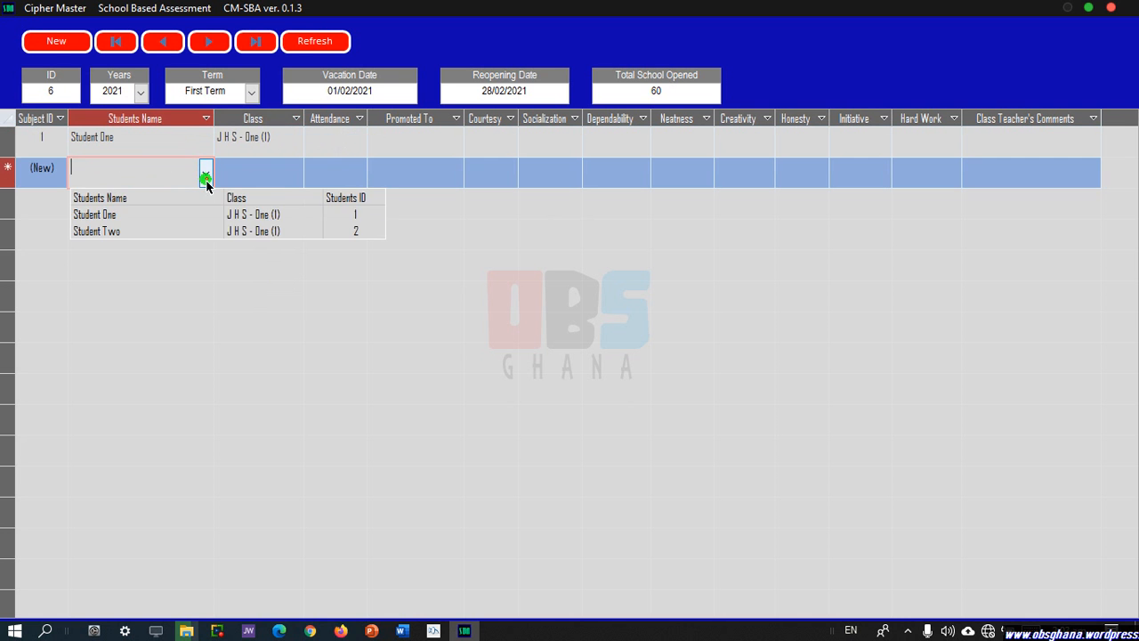
pyautogui.click(169, 229)
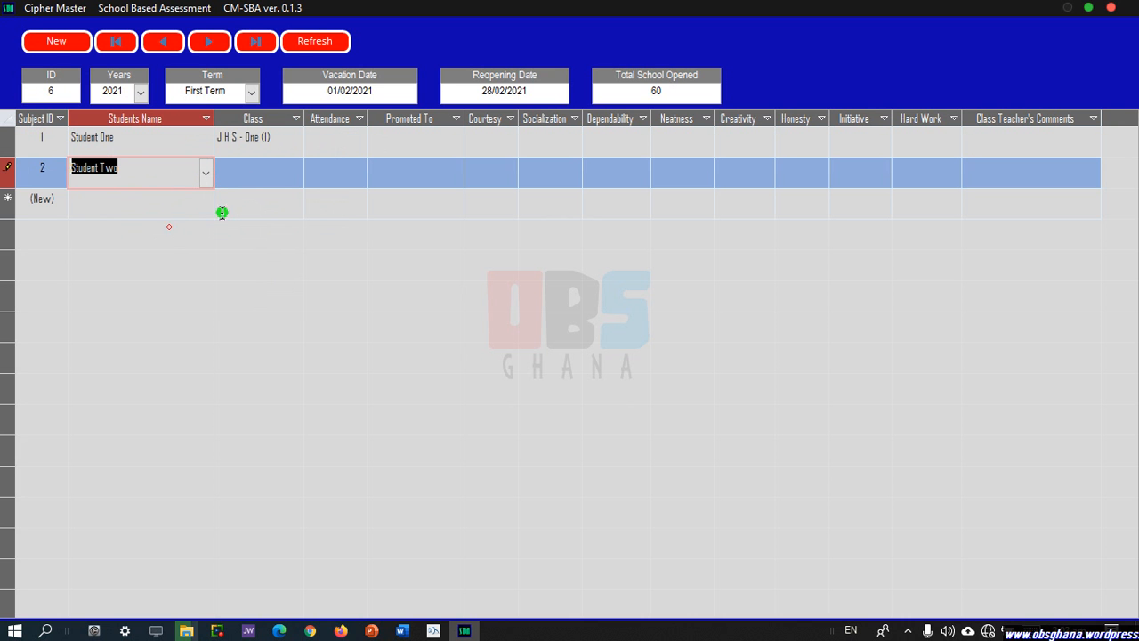
pyautogui.click(295, 172)
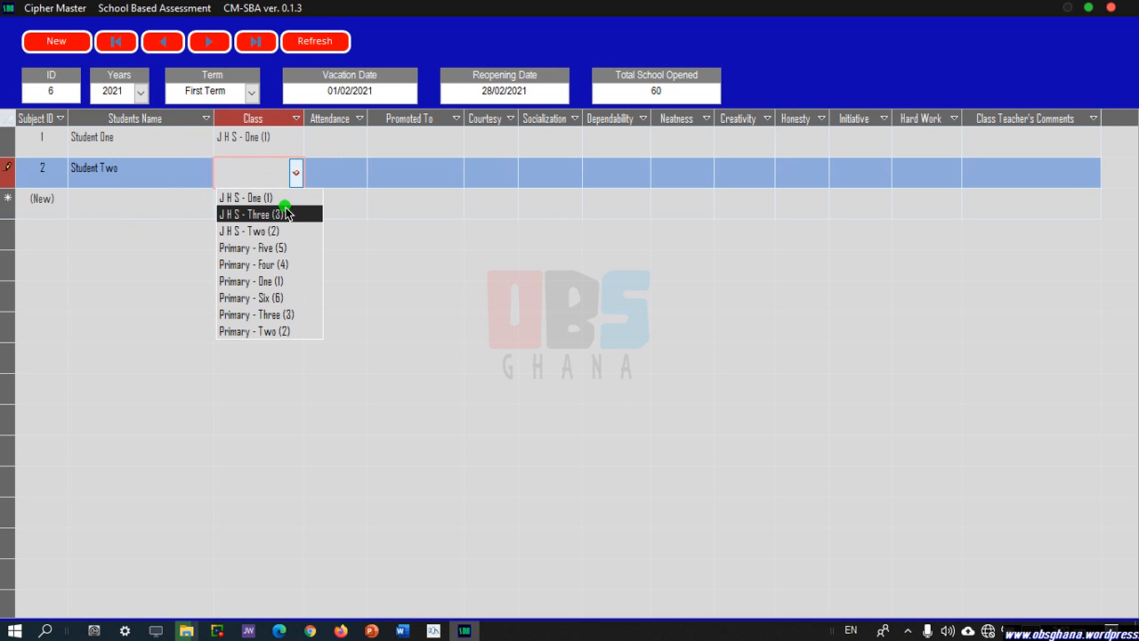
pyautogui.click(281, 202)
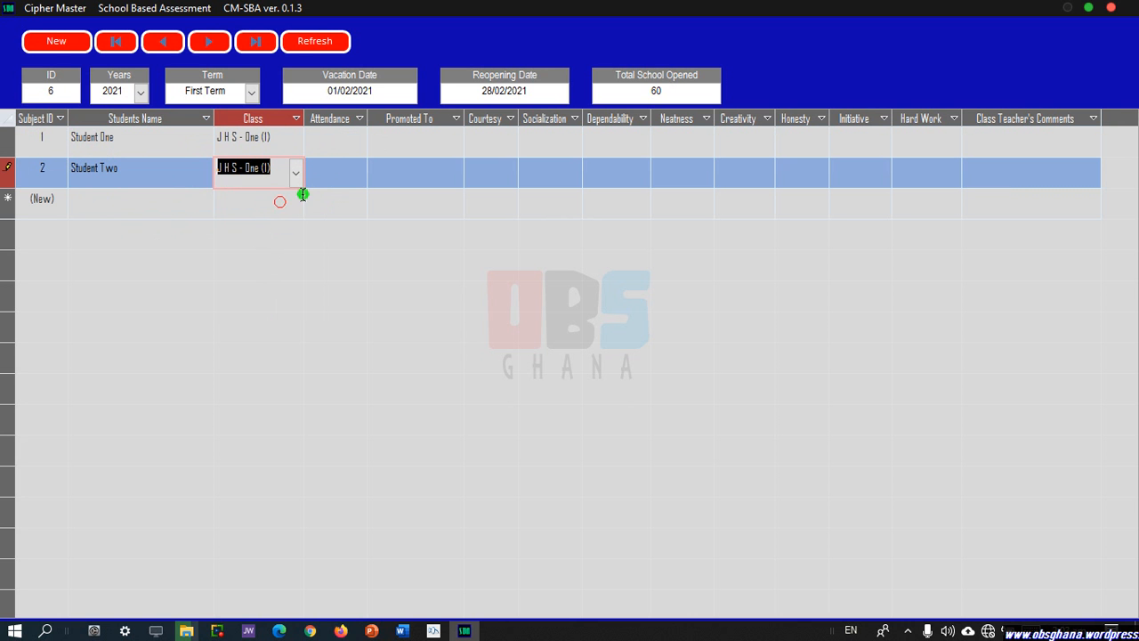
pyautogui.click(353, 150)
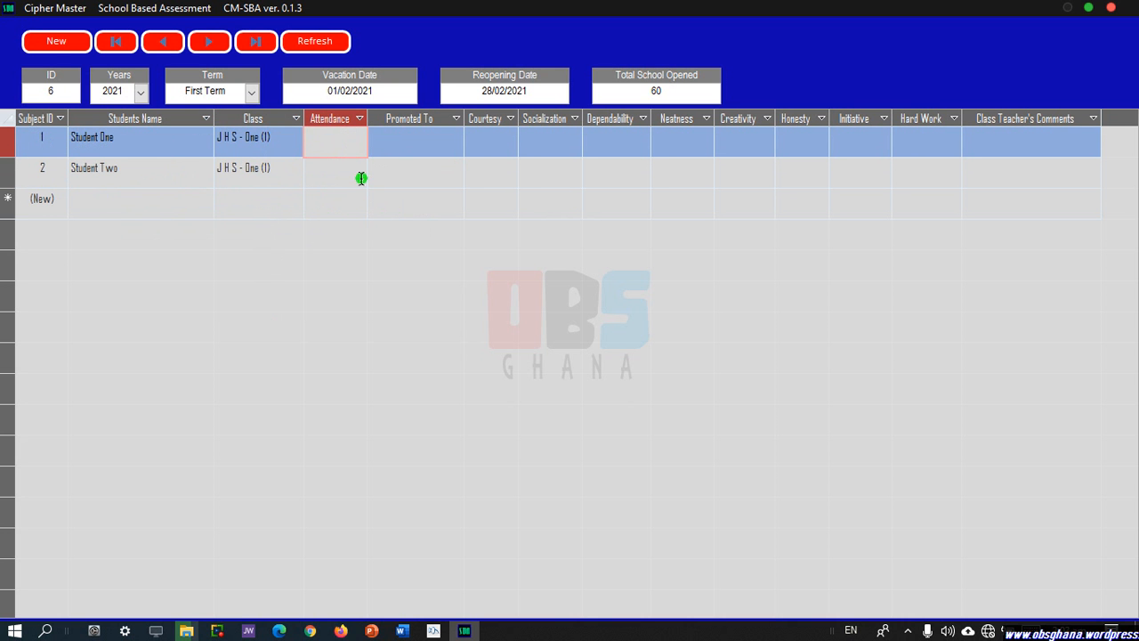
# Enter attendance of 55 for Student One and 50 for Student Two.
pyautogui.write('55')
pyautogui.click(340, 172)
pyautogui.write('50')
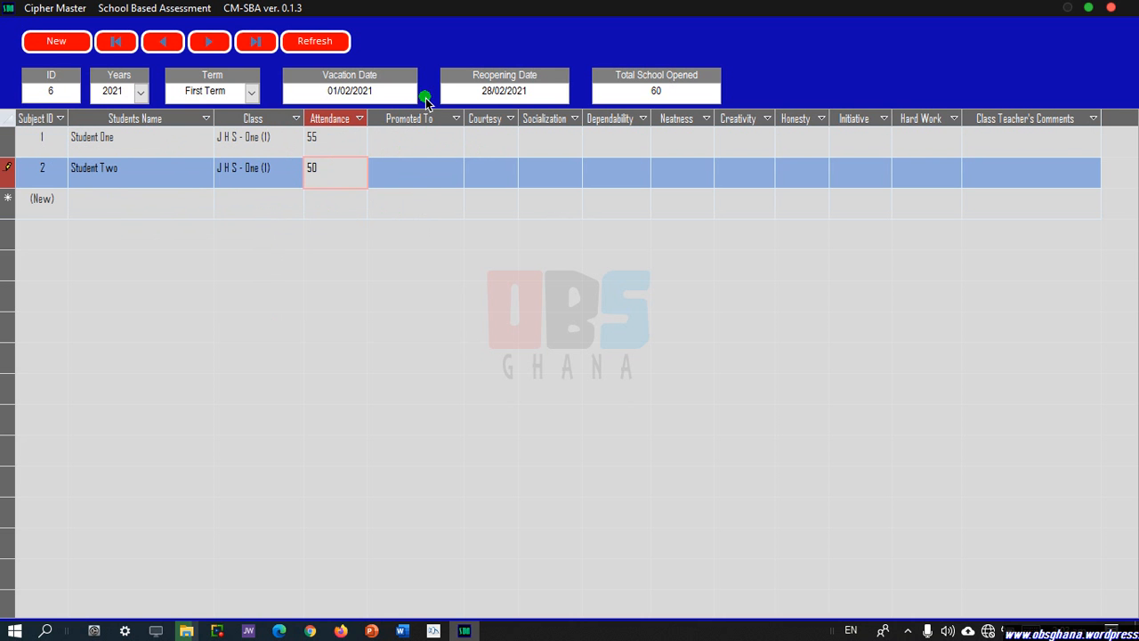
pyautogui.click(499, 140)
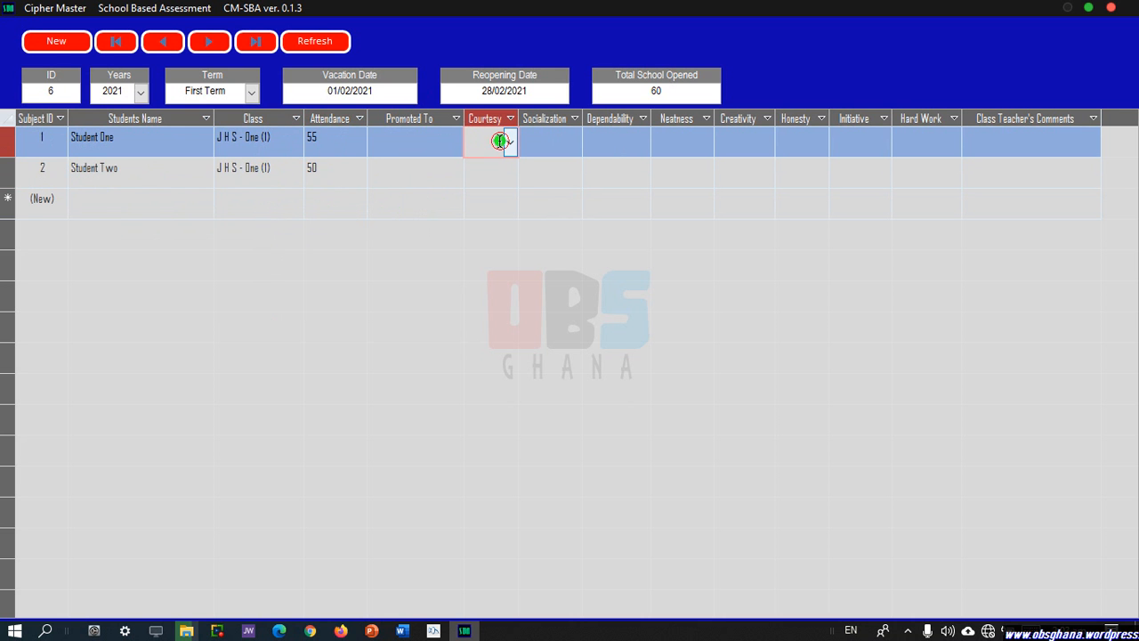
# Give Student One Courtesy A, Socialization B, Dependability C and Neatness D.
pyautogui.click(510, 140)
pyautogui.click(510, 140)
pyautogui.click(481, 168)
pyautogui.click(529, 147)
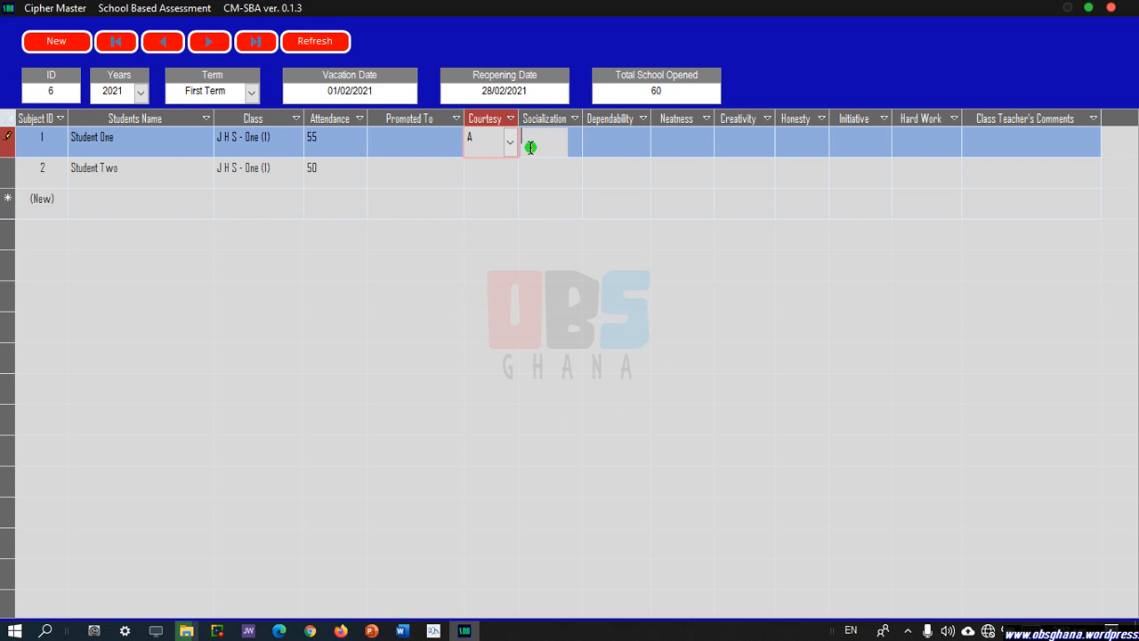
pyautogui.click(576, 143)
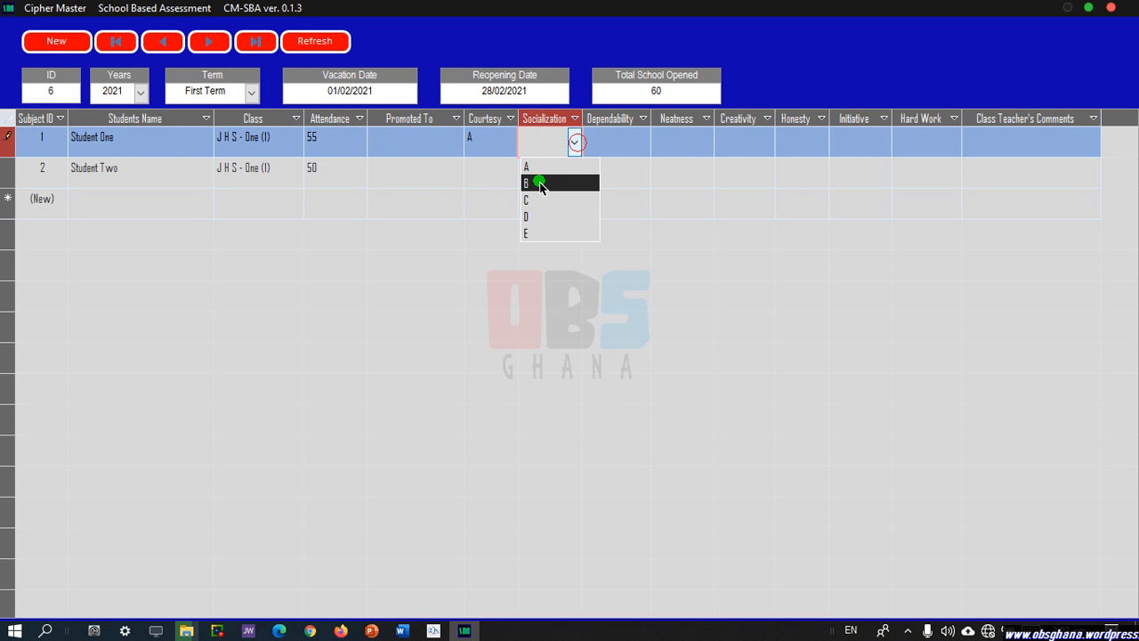
pyautogui.click(540, 184)
pyautogui.click(618, 145)
pyautogui.click(642, 142)
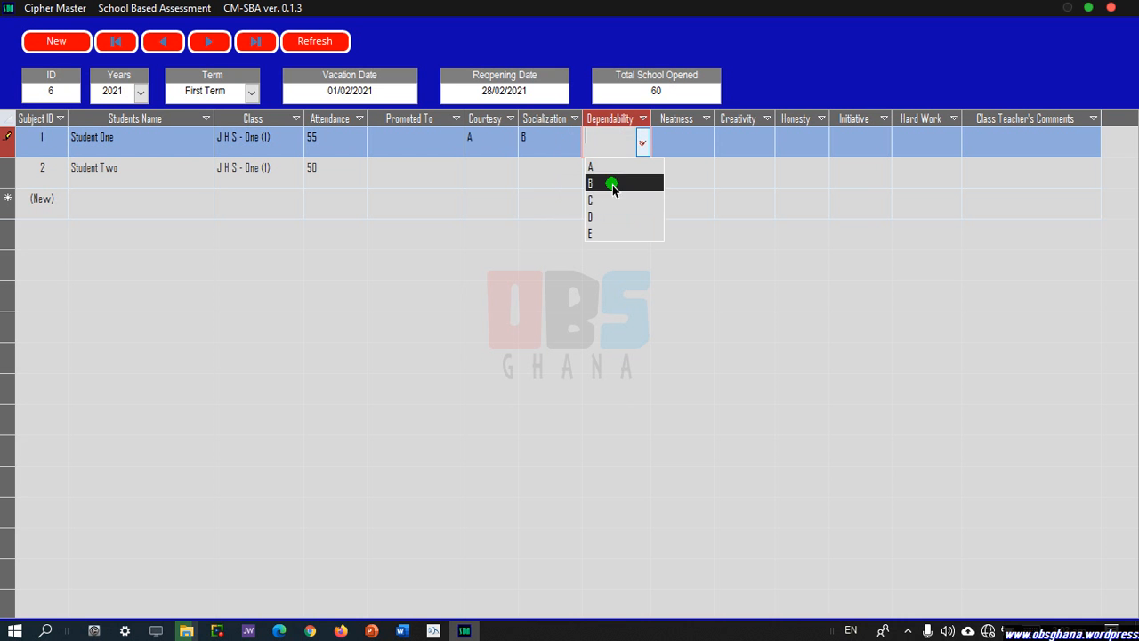
pyautogui.click(599, 198)
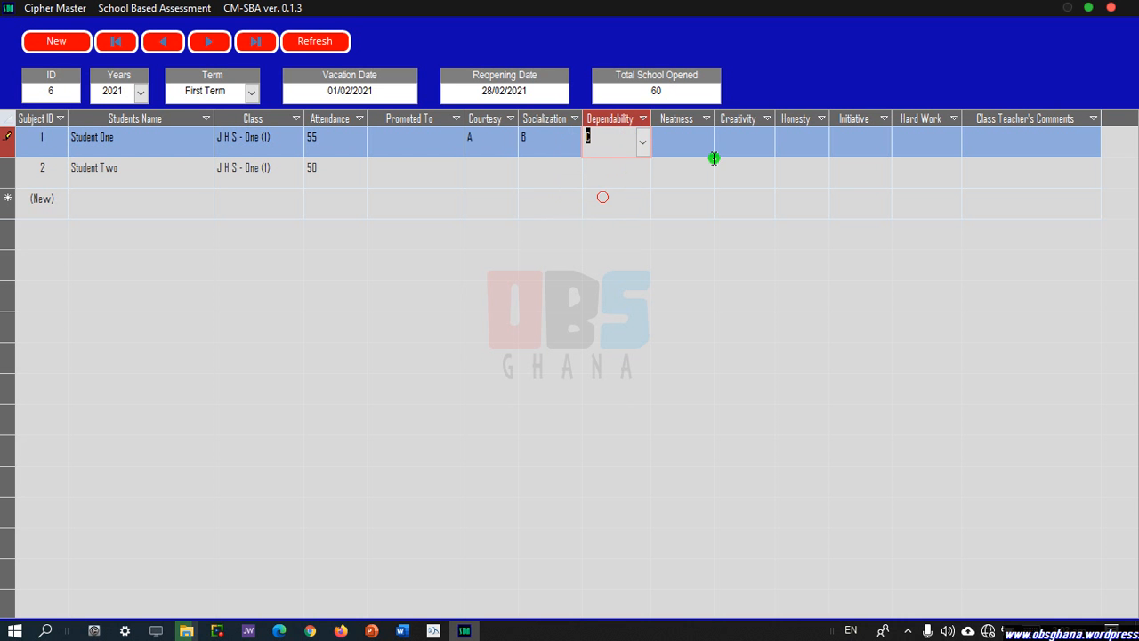
pyautogui.click(669, 136)
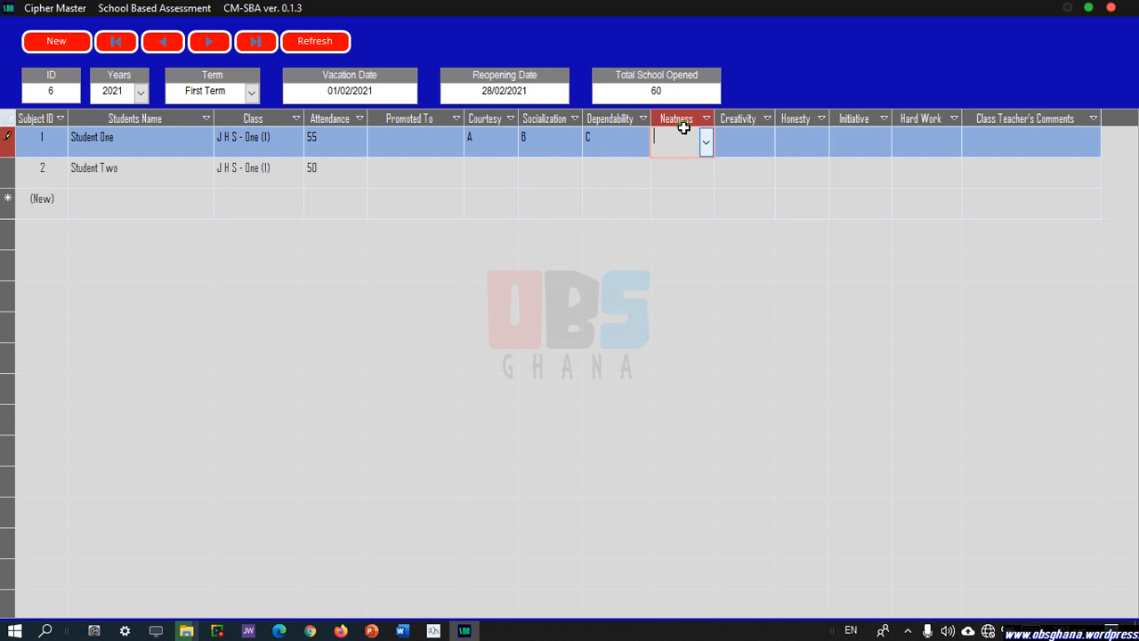
pyautogui.write('D')
pyautogui.click(745, 140)
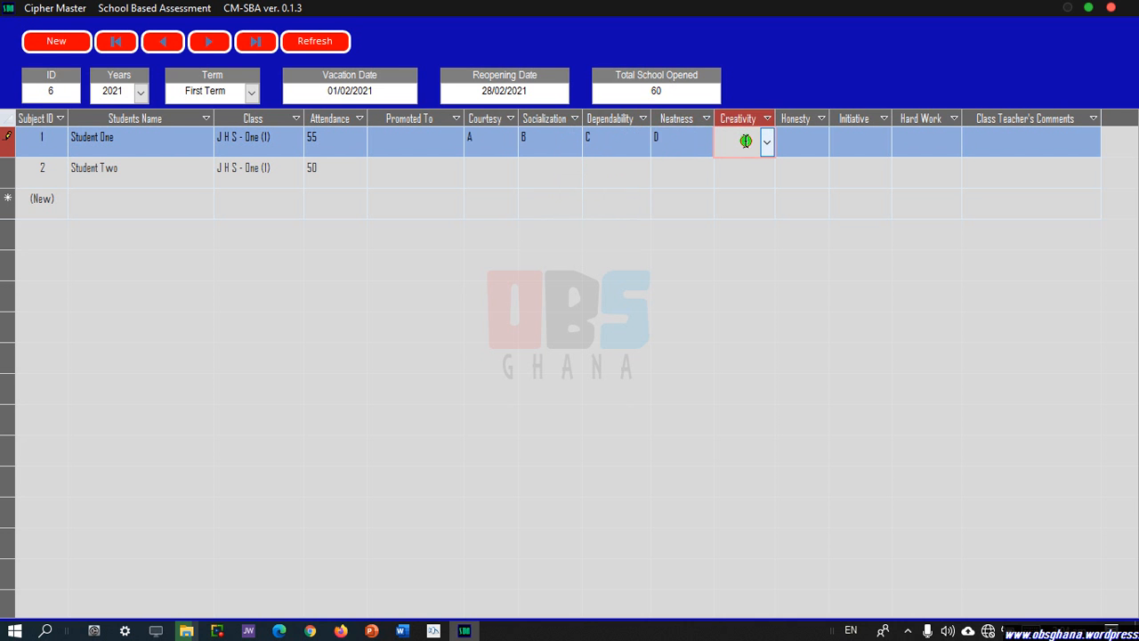
# Give Student One Creativity E, Honesty C, Initiative B, Hard Work A and comment 'Hardworking.'.
pyautogui.write('e')
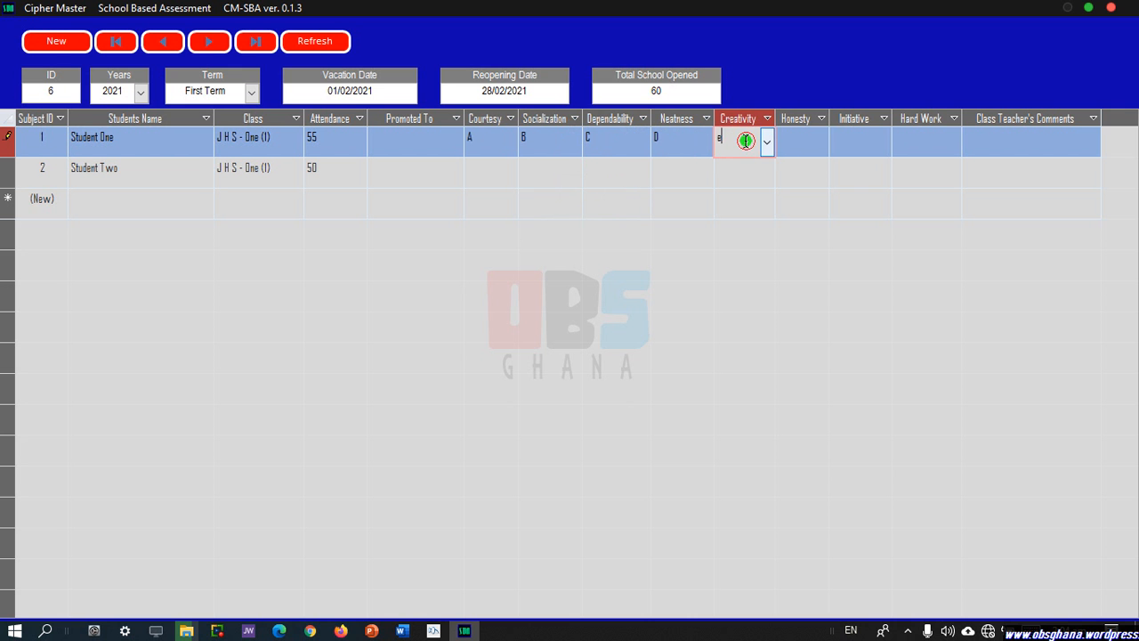
pyautogui.click(814, 146)
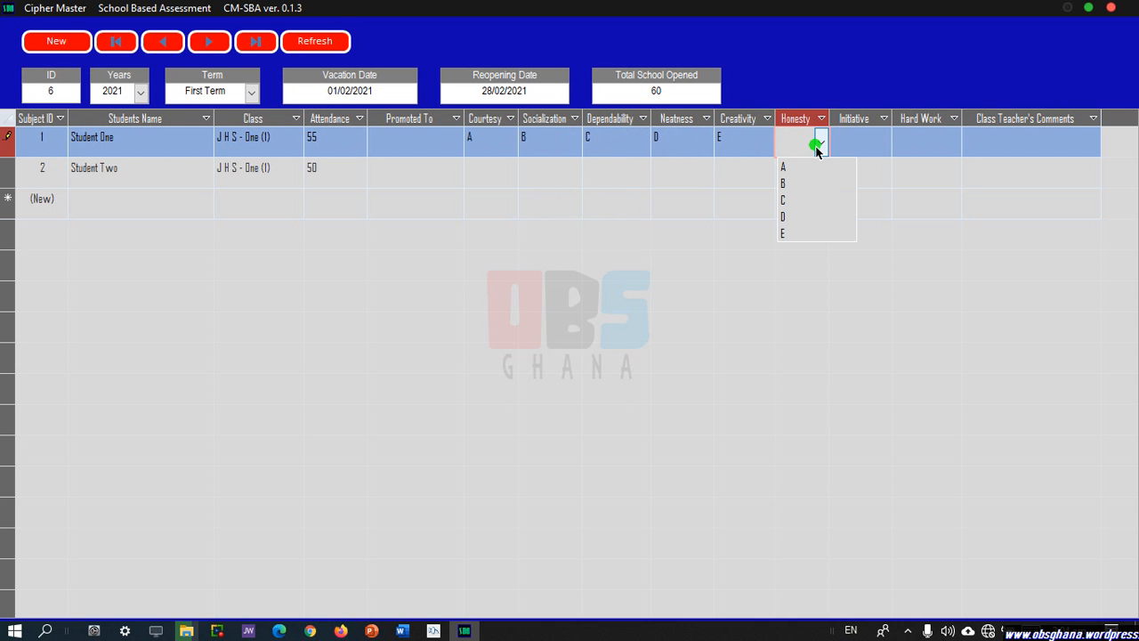
pyautogui.write('c')
pyautogui.click(858, 147)
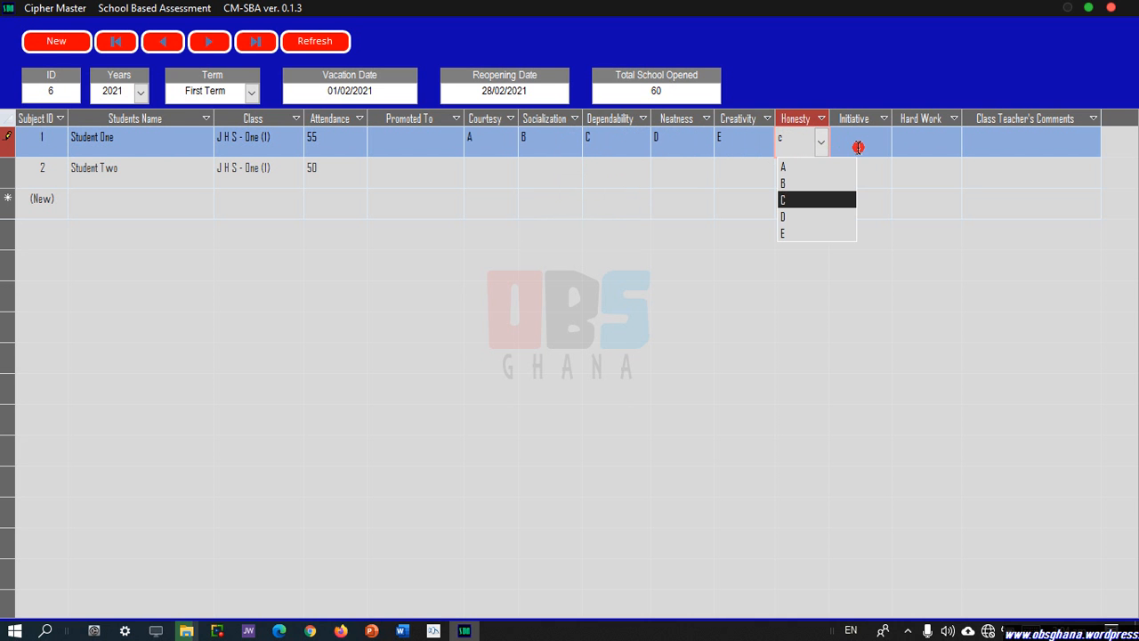
pyautogui.write('b')
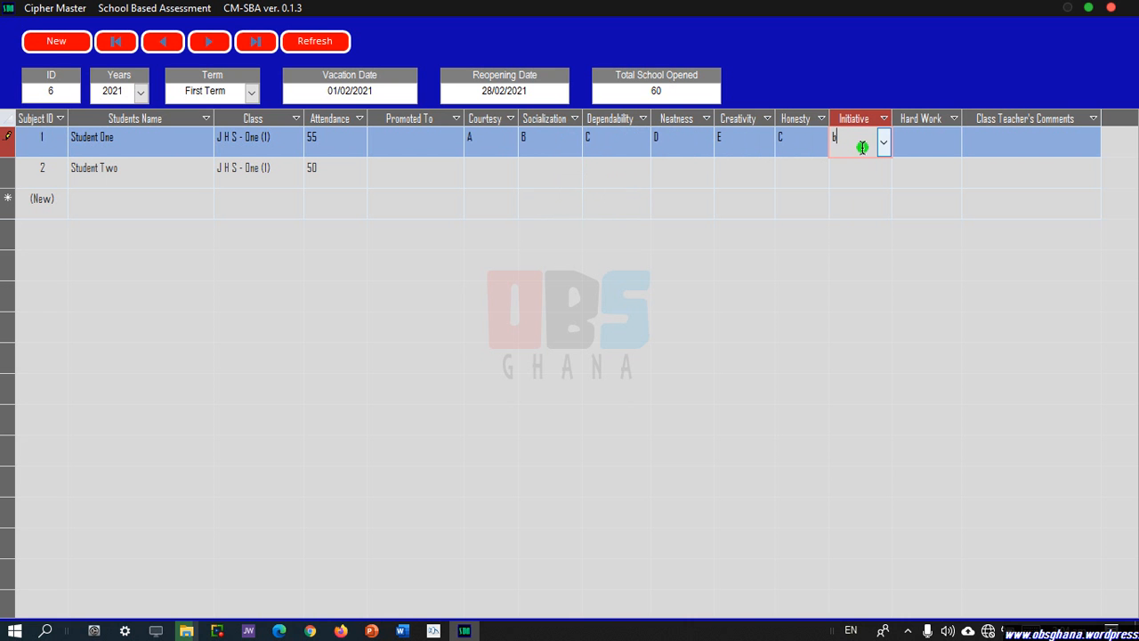
pyautogui.click(914, 156)
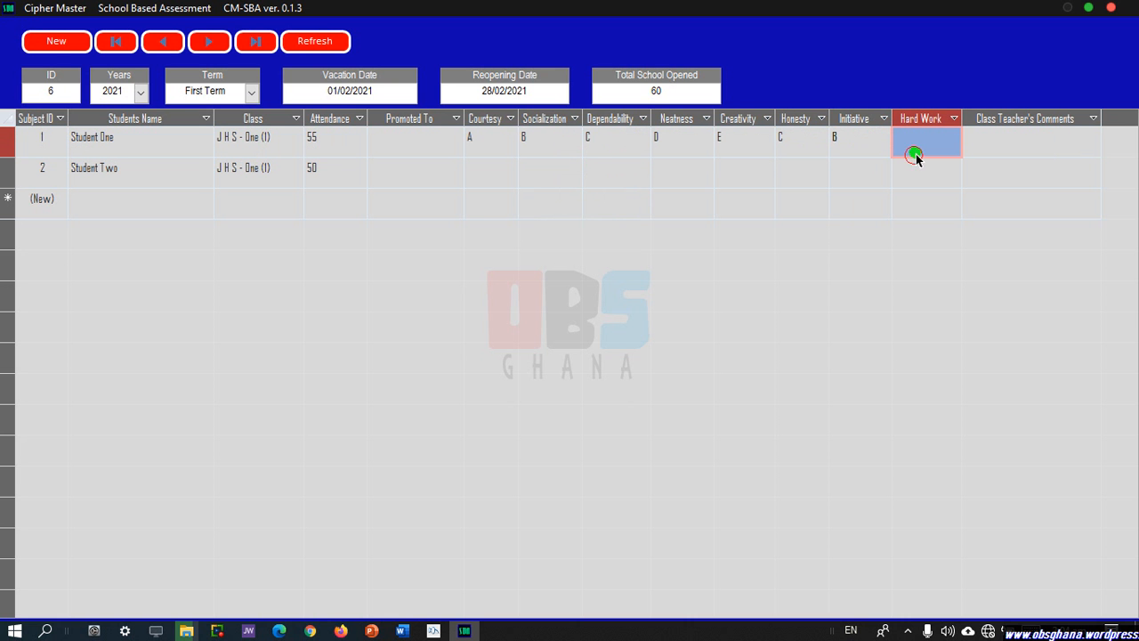
pyautogui.write('a')
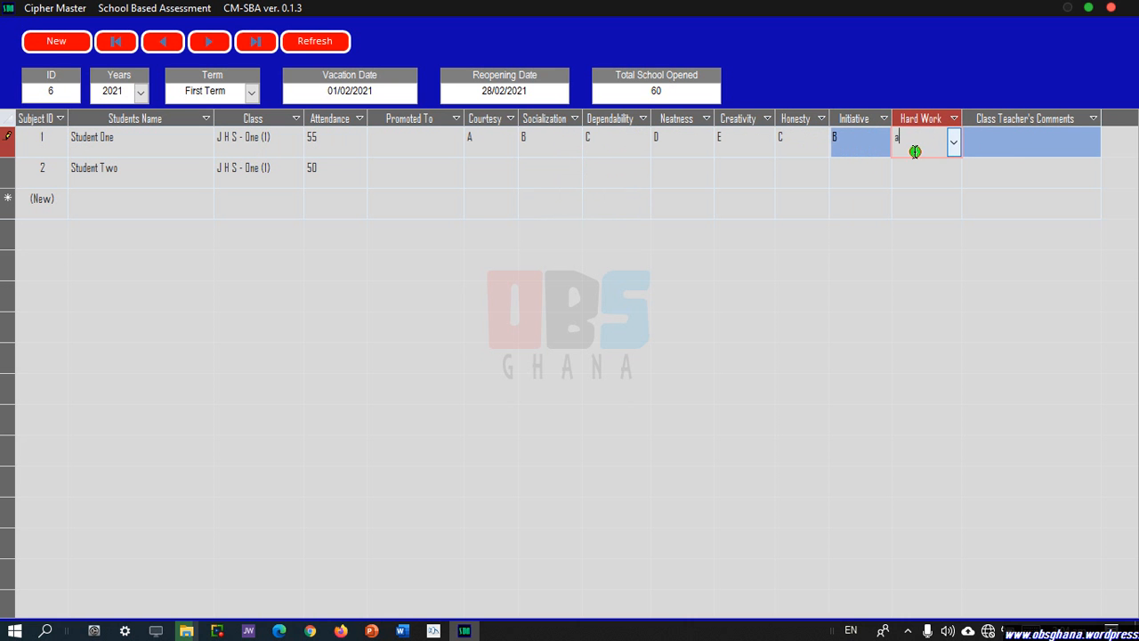
pyautogui.click(1026, 151)
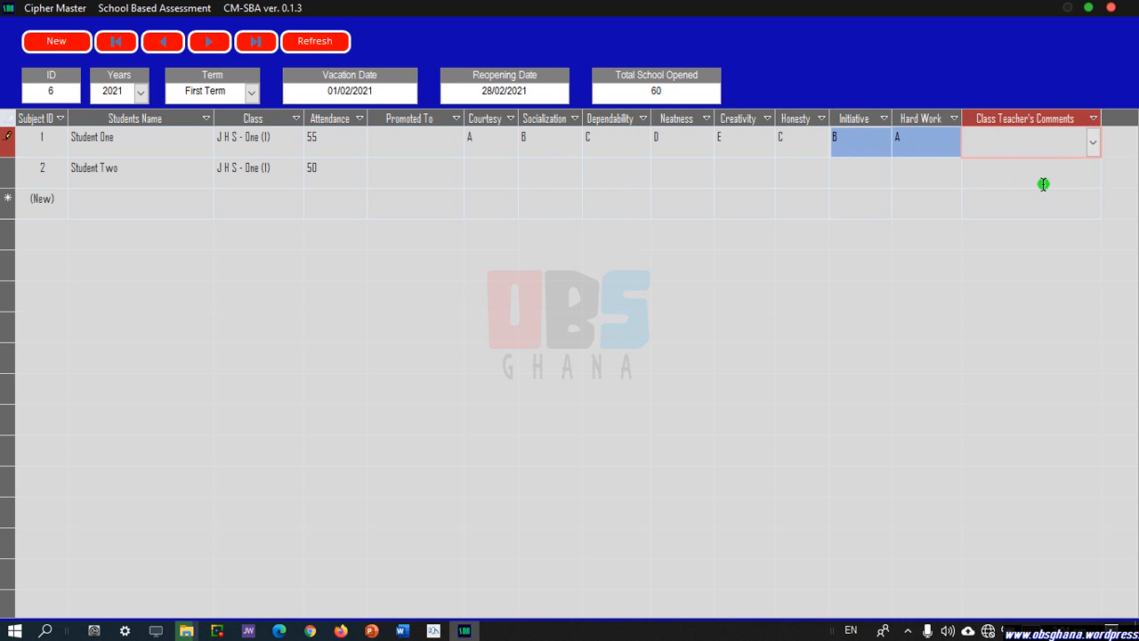
pyautogui.click(1092, 142)
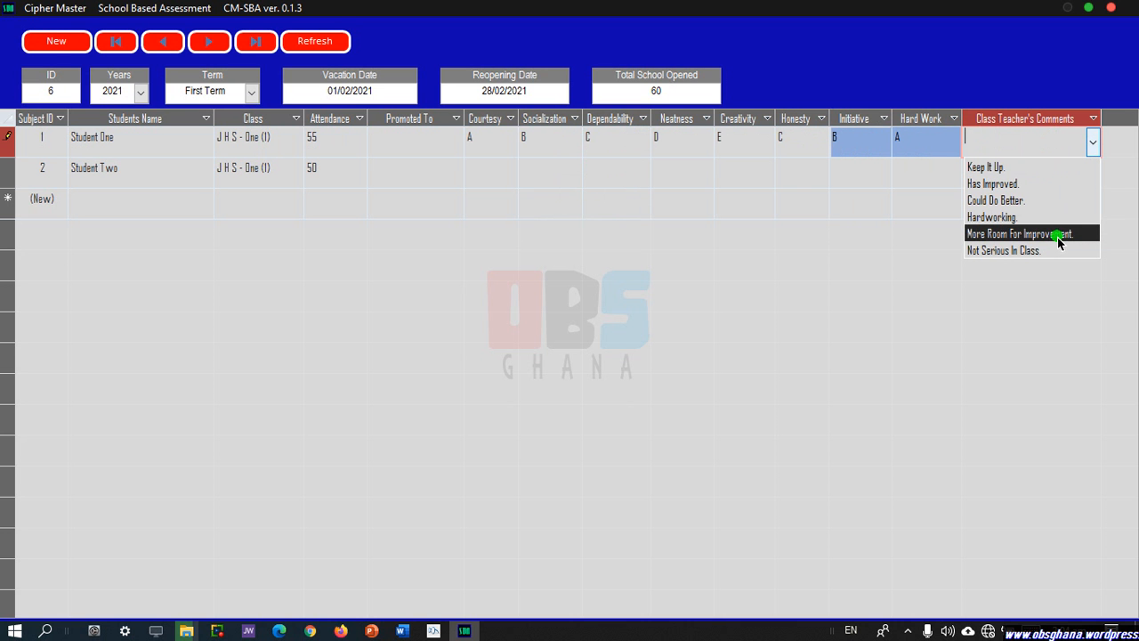
pyautogui.click(1011, 221)
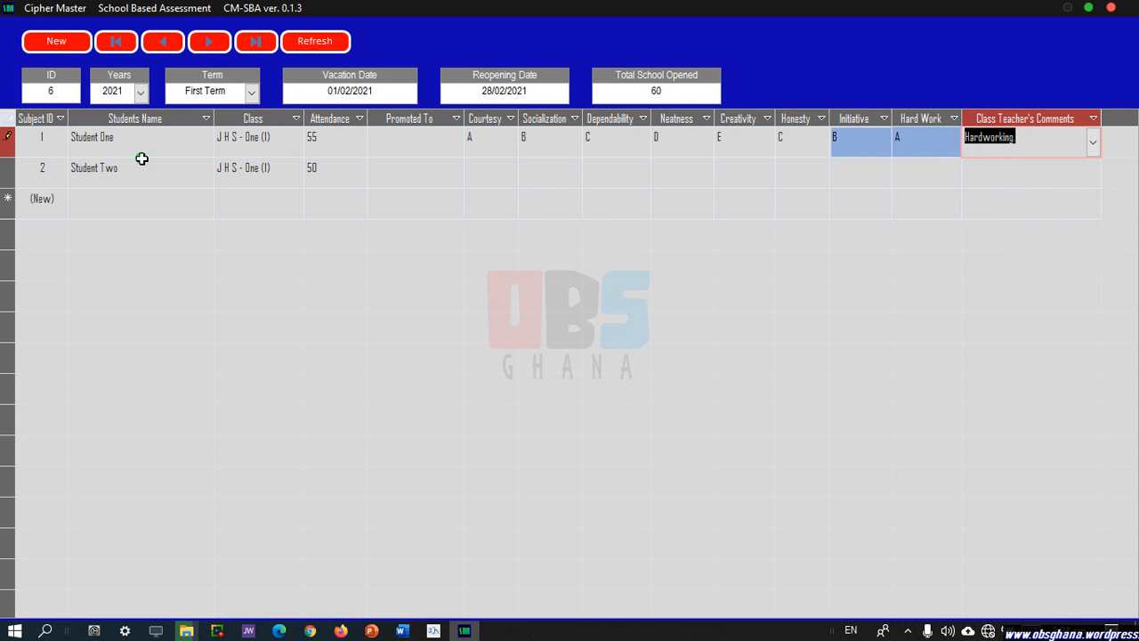
pyautogui.click(490, 178)
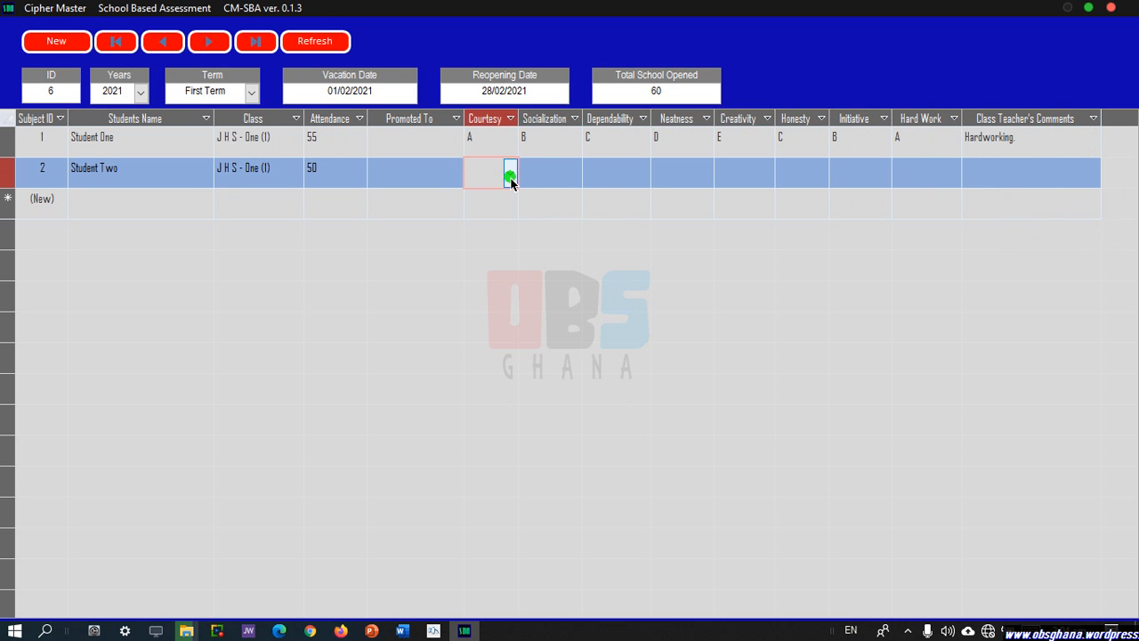
# Give Student Two Courtesy B, Socialization C, Dependability D and Neatness E.
pyautogui.write('b')
pyautogui.click(575, 171)
pyautogui.write('c')
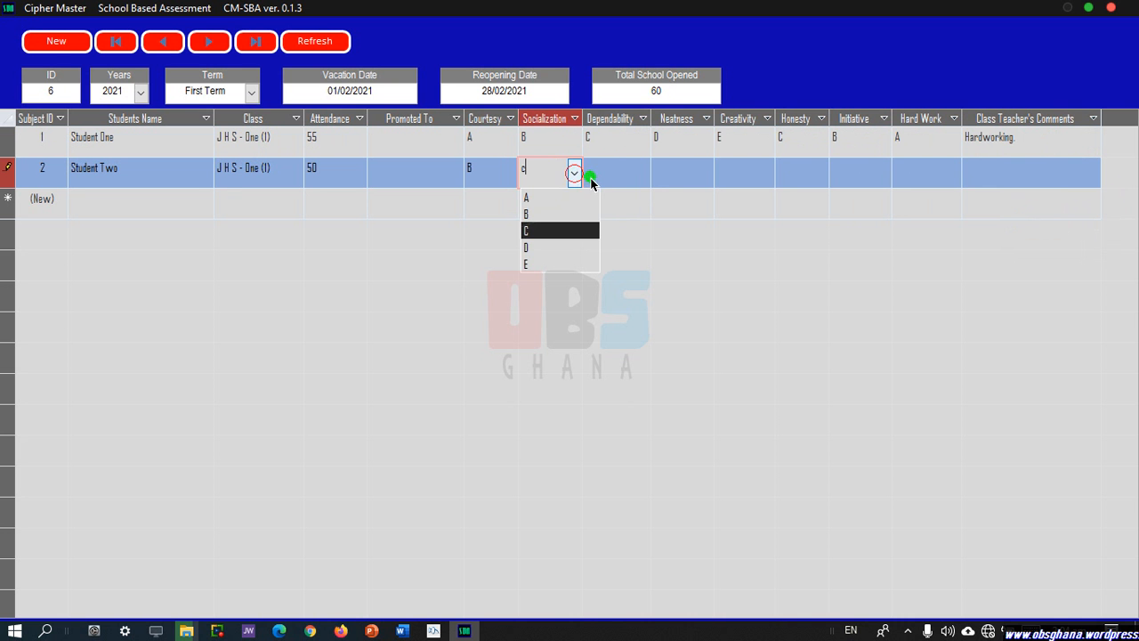
pyautogui.click(612, 181)
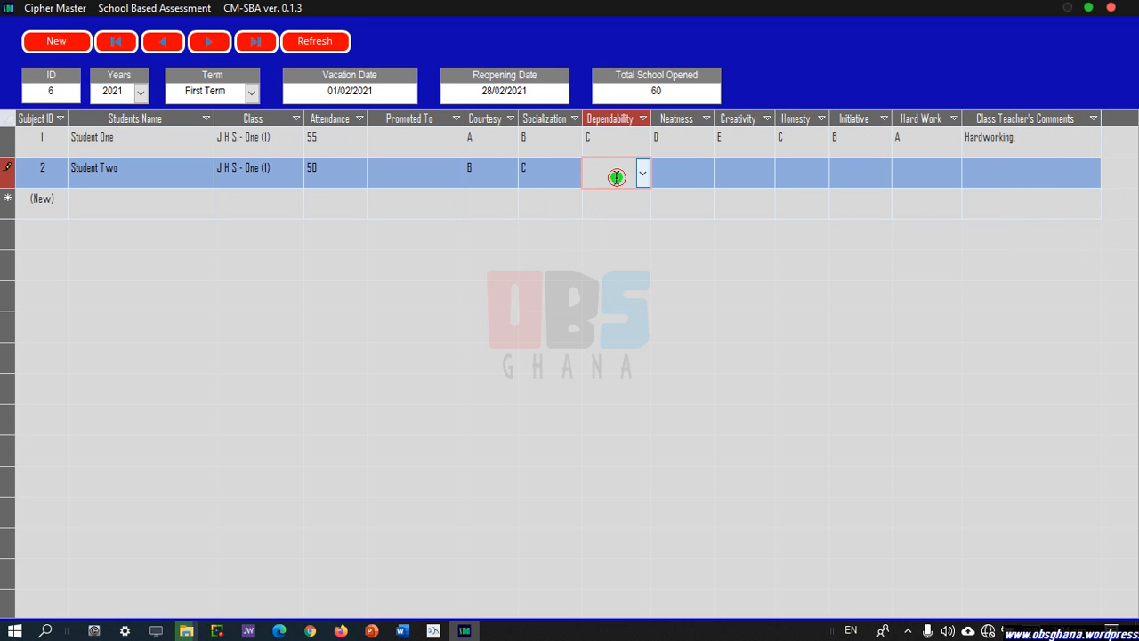
pyautogui.write('d')
pyautogui.click(673, 176)
pyautogui.write('e')
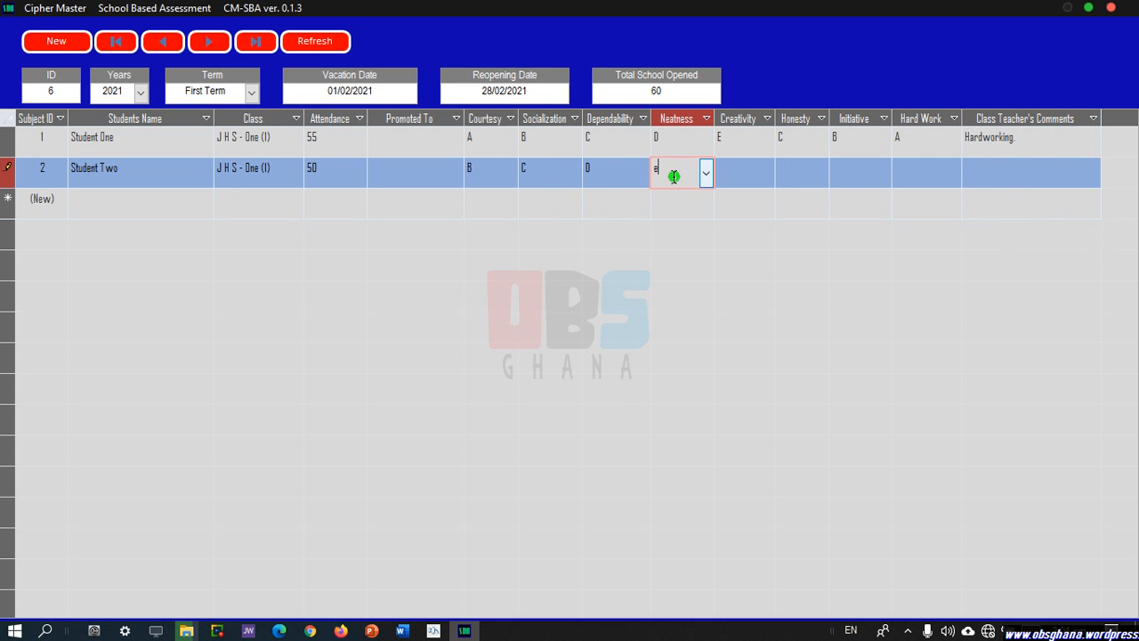
pyautogui.click(742, 184)
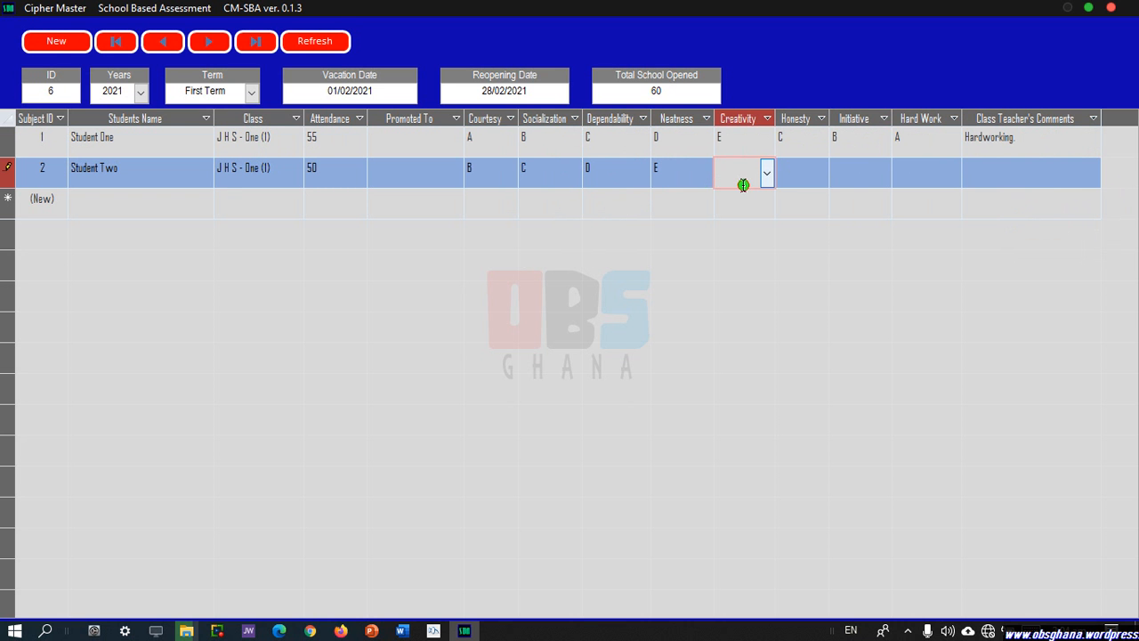
# Correct Student Two's invalid Creativity entry F to grade E.
pyautogui.write('f')
pyautogui.click(785, 176)
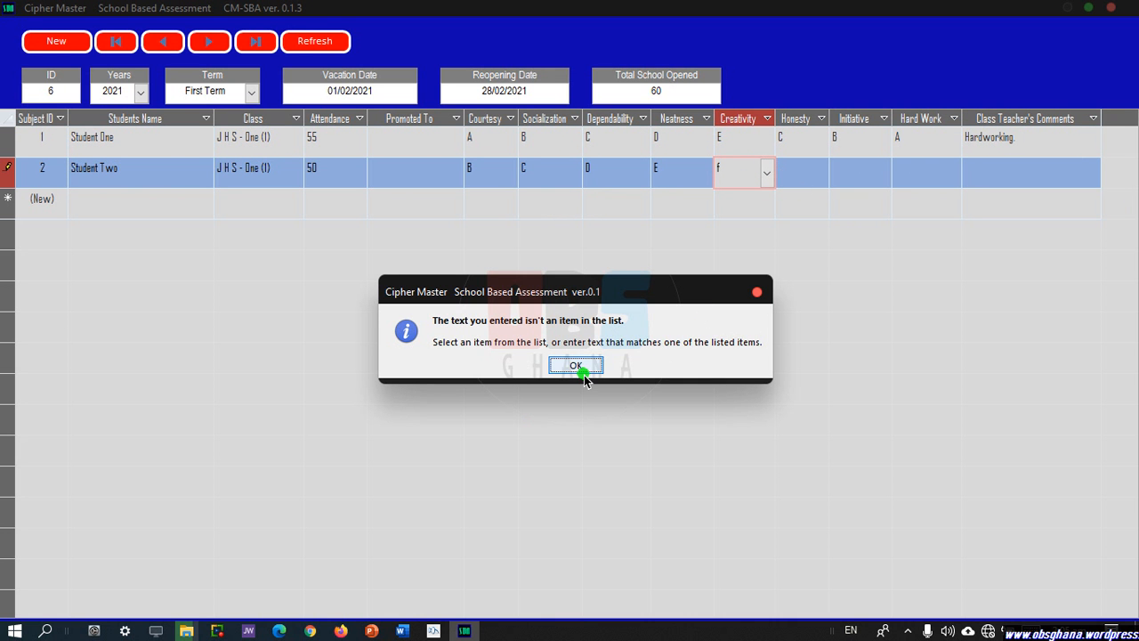
pyautogui.click(576, 366)
pyautogui.click(766, 174)
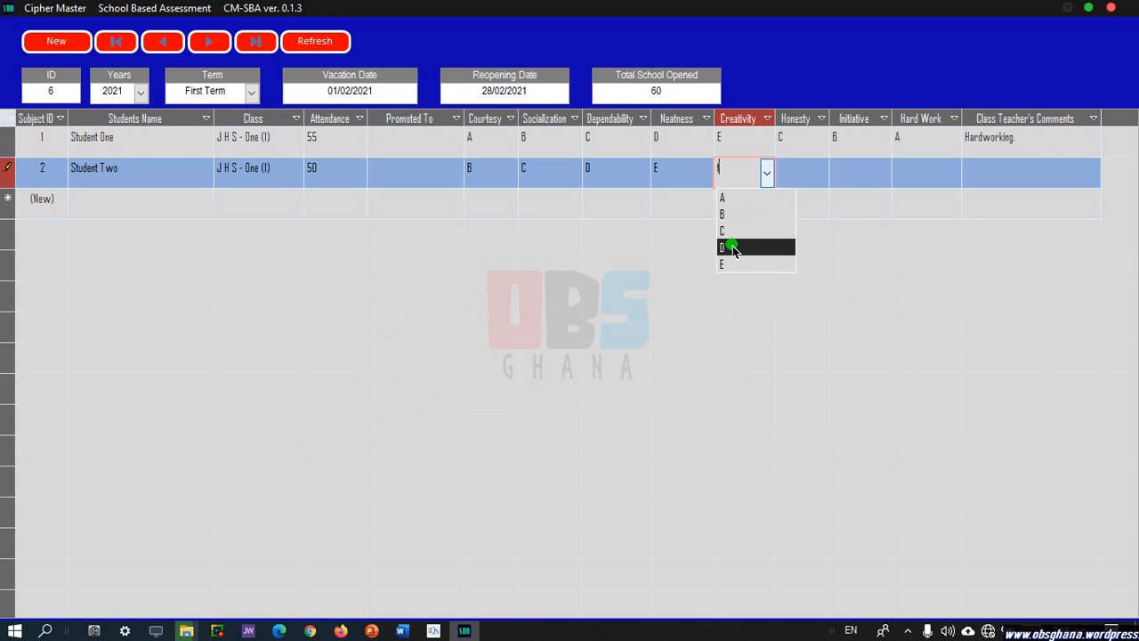
pyautogui.click(732, 262)
pyautogui.click(813, 186)
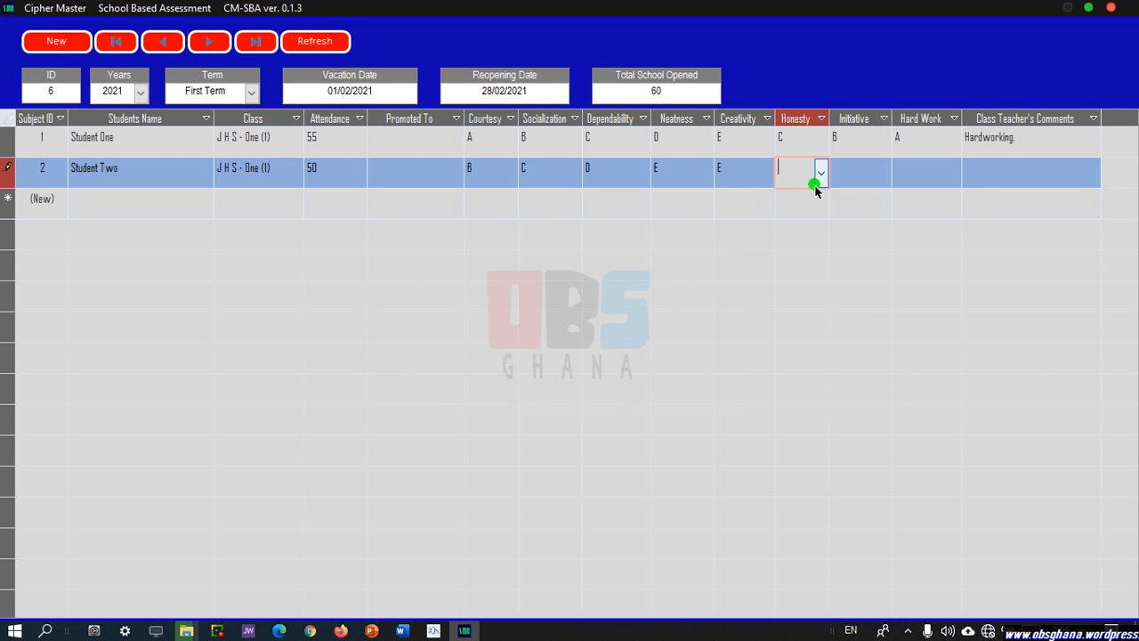
# Give Student Two Honesty A, Initiative C, Hard Work A and comment 'Has Improved.'.
pyautogui.write('A')
pyautogui.click(852, 173)
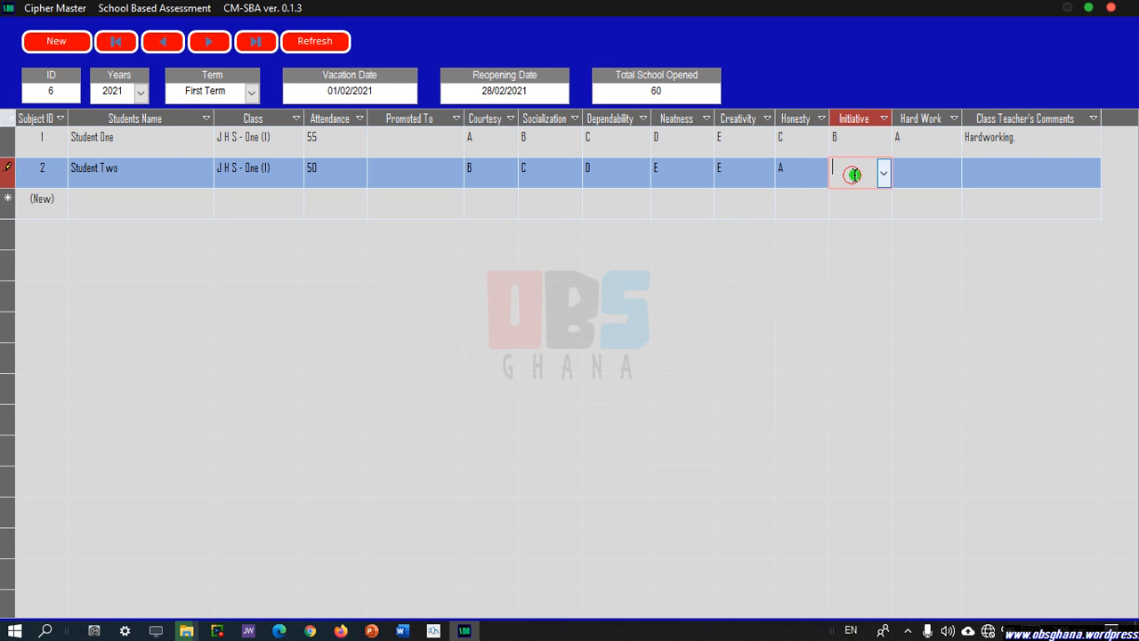
pyautogui.write('C')
pyautogui.click(901, 174)
pyautogui.write('A')
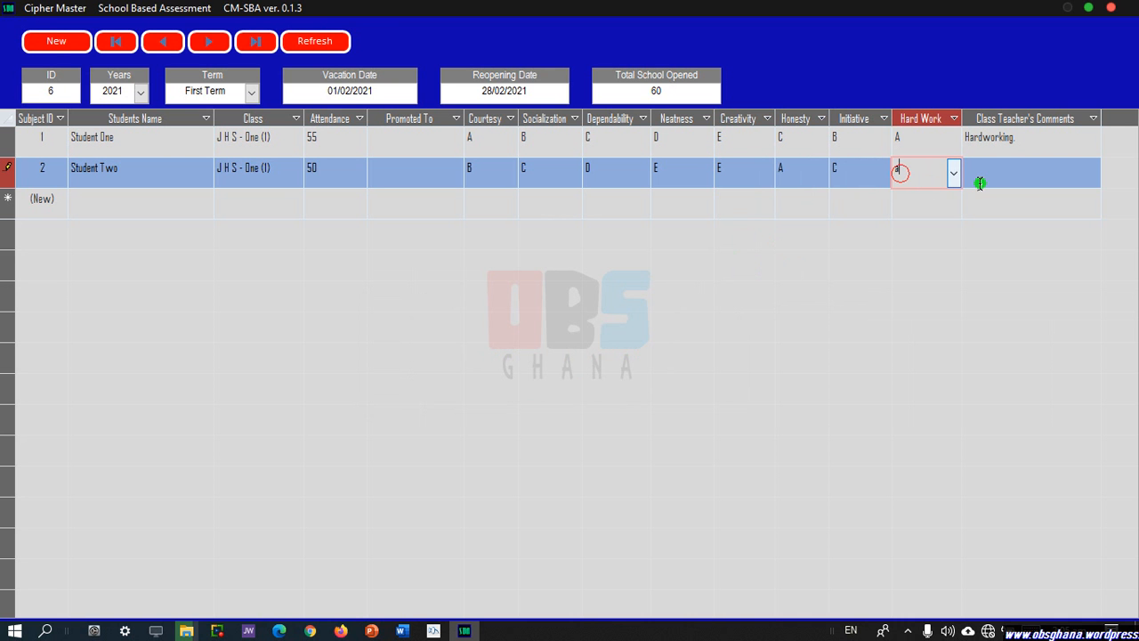
pyautogui.click(1023, 182)
pyautogui.click(1092, 175)
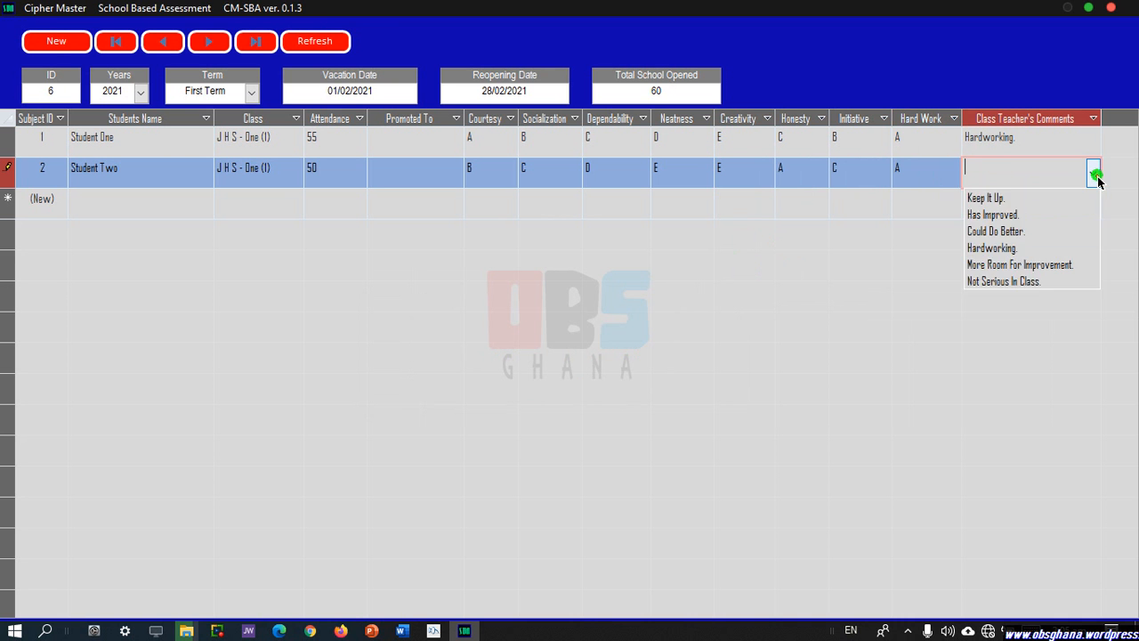
pyautogui.click(1051, 216)
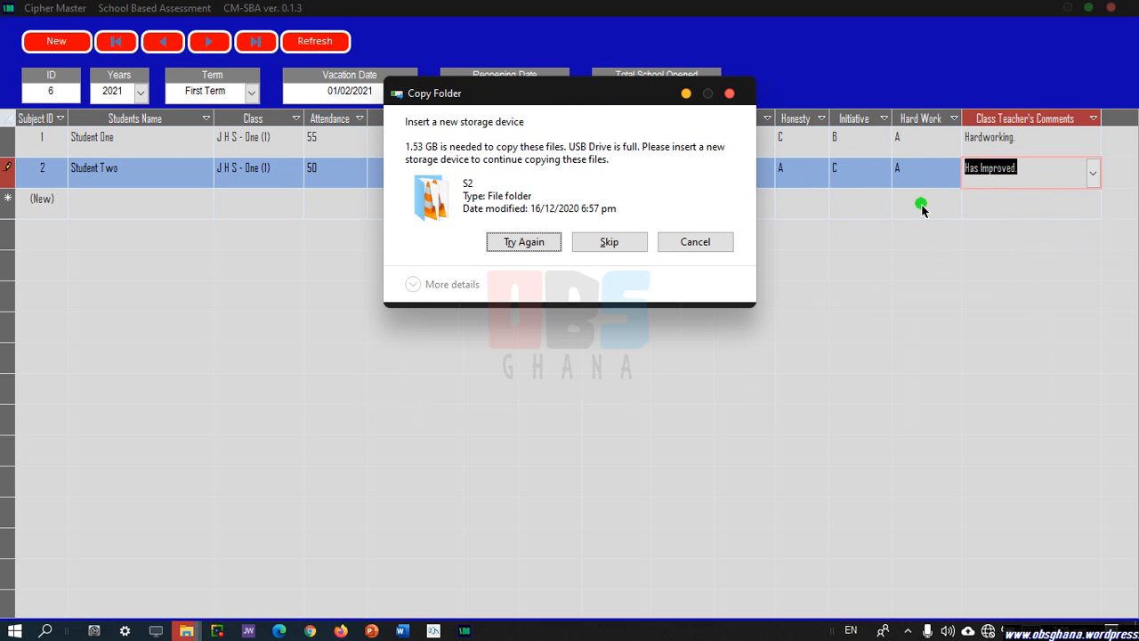
# Cancel the interrupting folder copy and click through the termly sheet's rows.
pyautogui.click(691, 243)
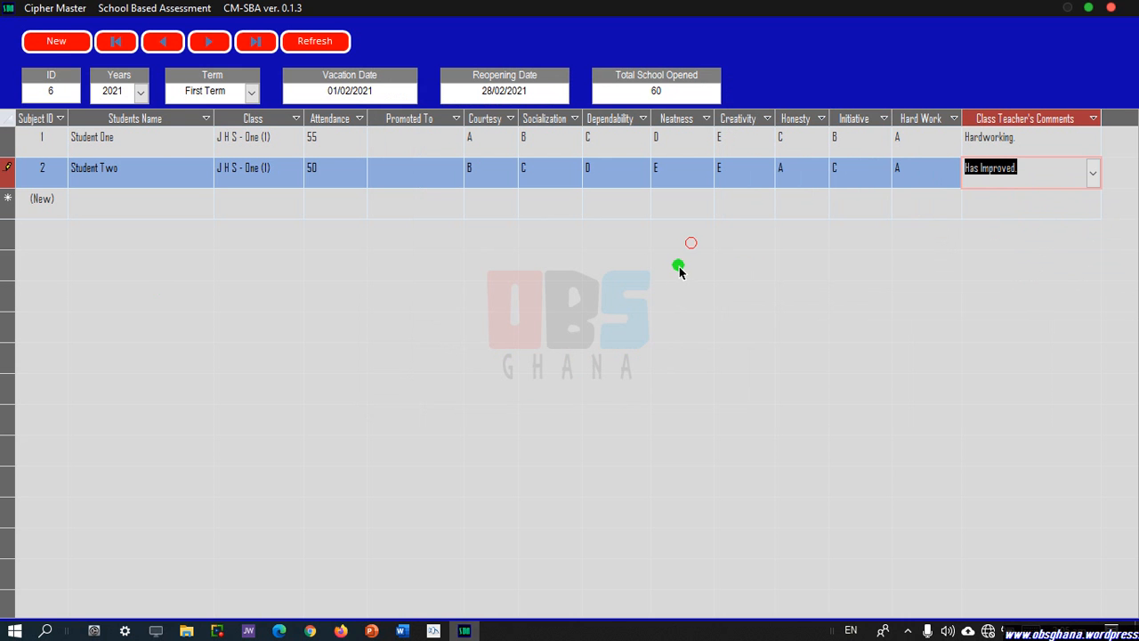
pyautogui.click(21, 140)
pyautogui.click(22, 164)
pyautogui.click(232, 190)
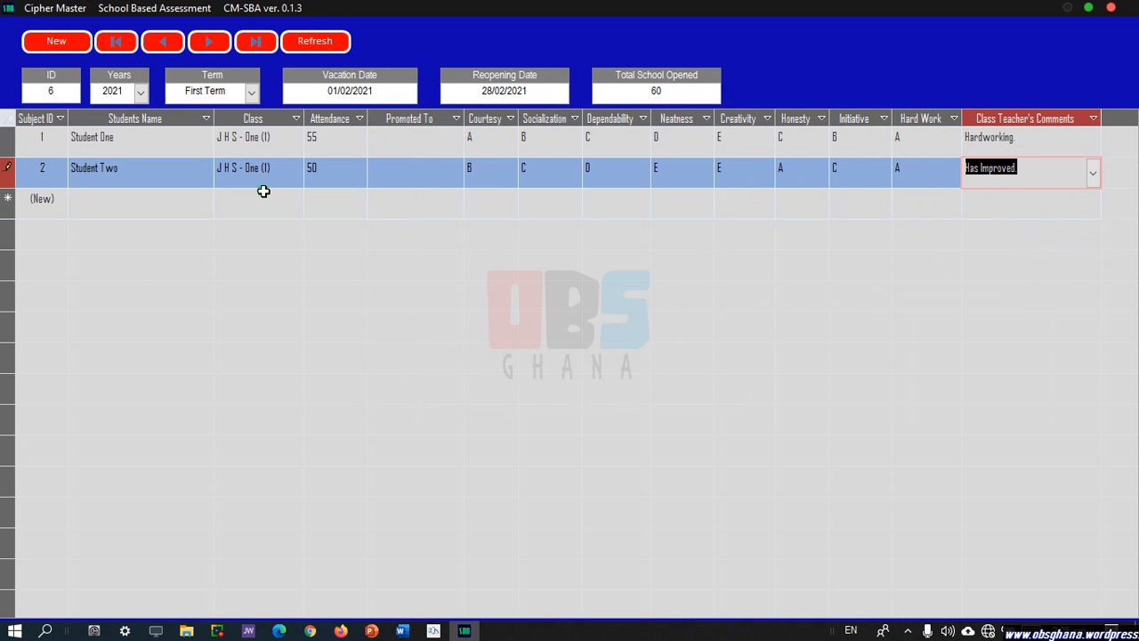
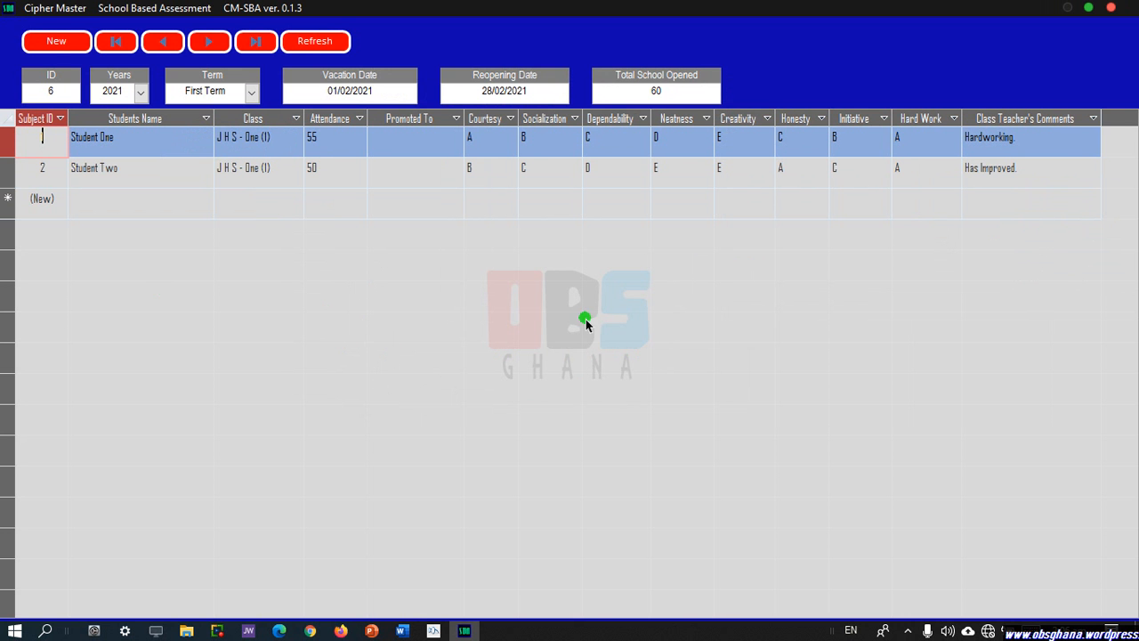
# Close the Students Termly Info form to return to the Cipher Master home screen.
pyautogui.click(1115, 9)
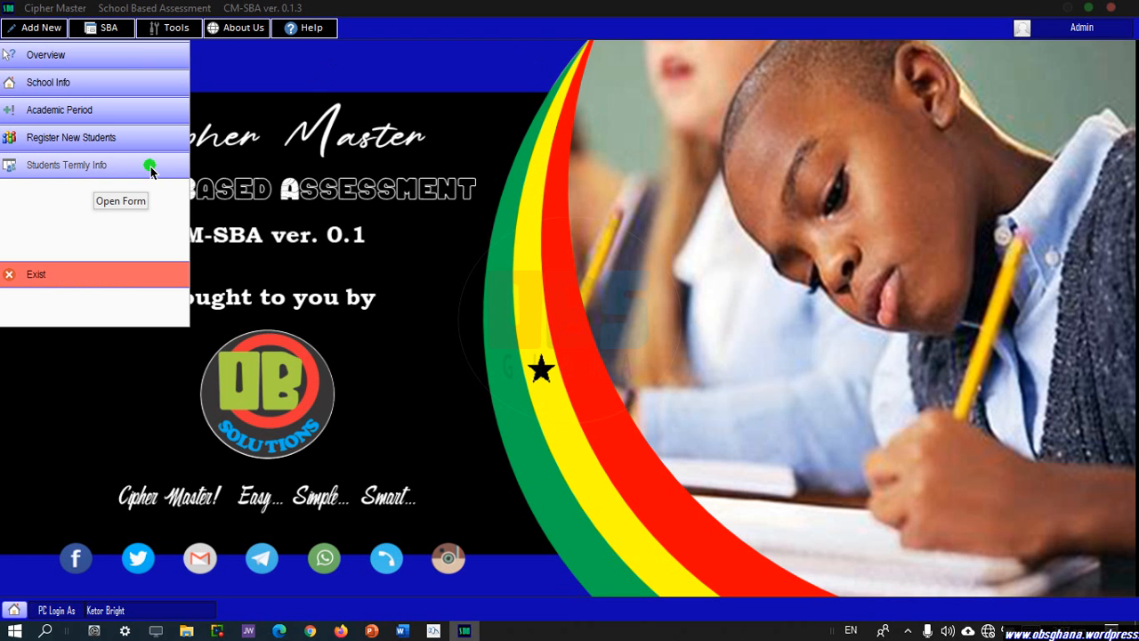
# Open the School Based Assessment score sheet for English Language, J H S - One (1), First Term.
pyautogui.click(105, 29)
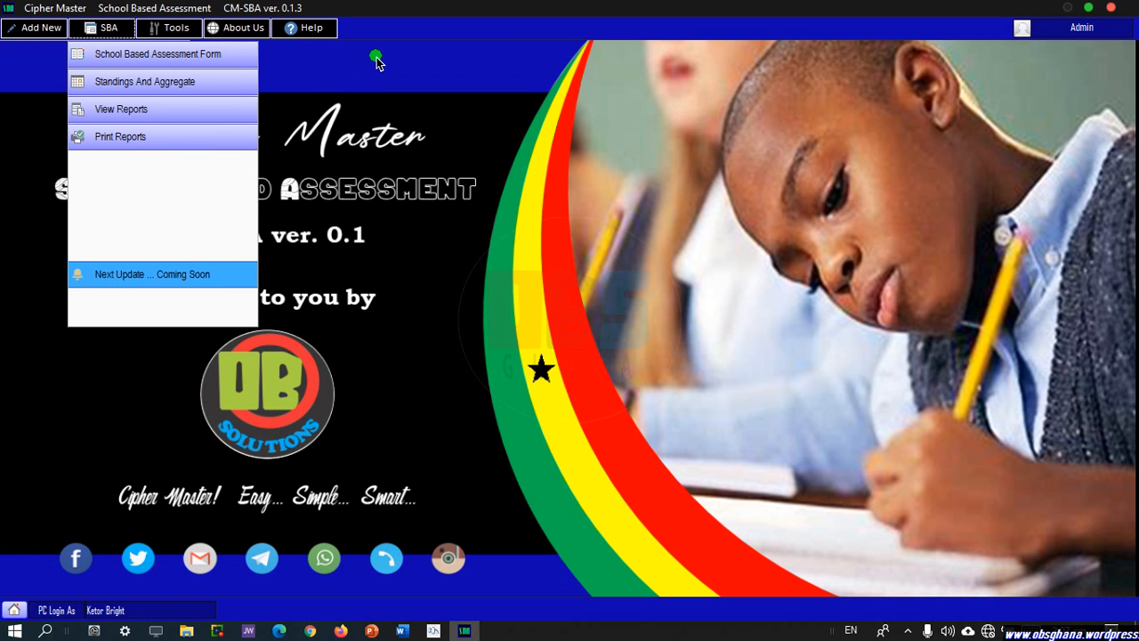
pyautogui.click(170, 60)
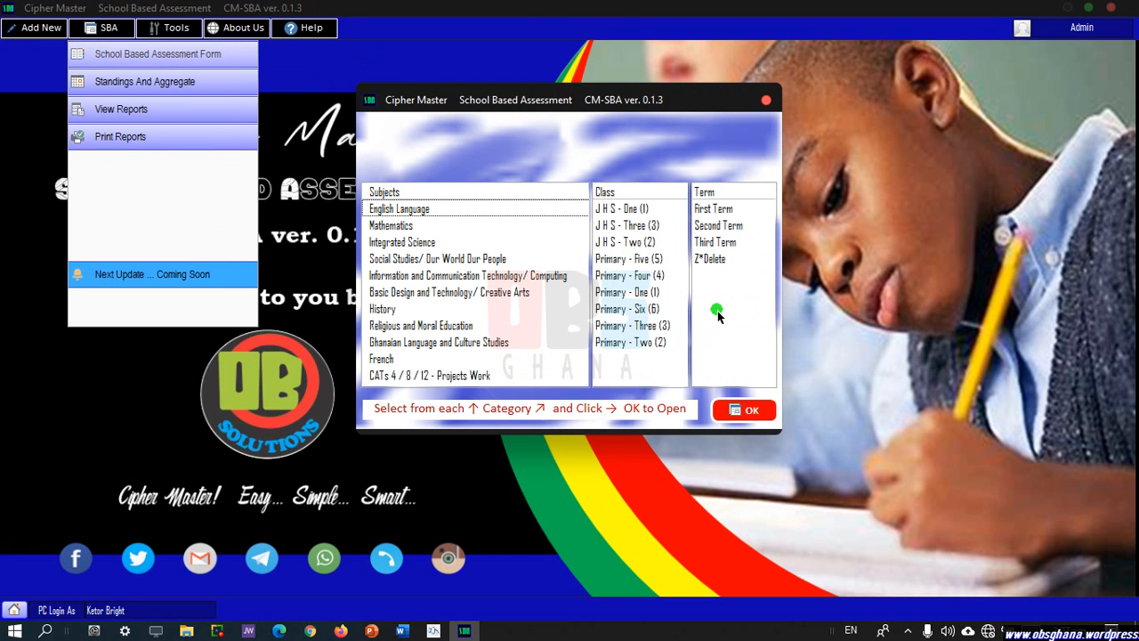
pyautogui.click(428, 210)
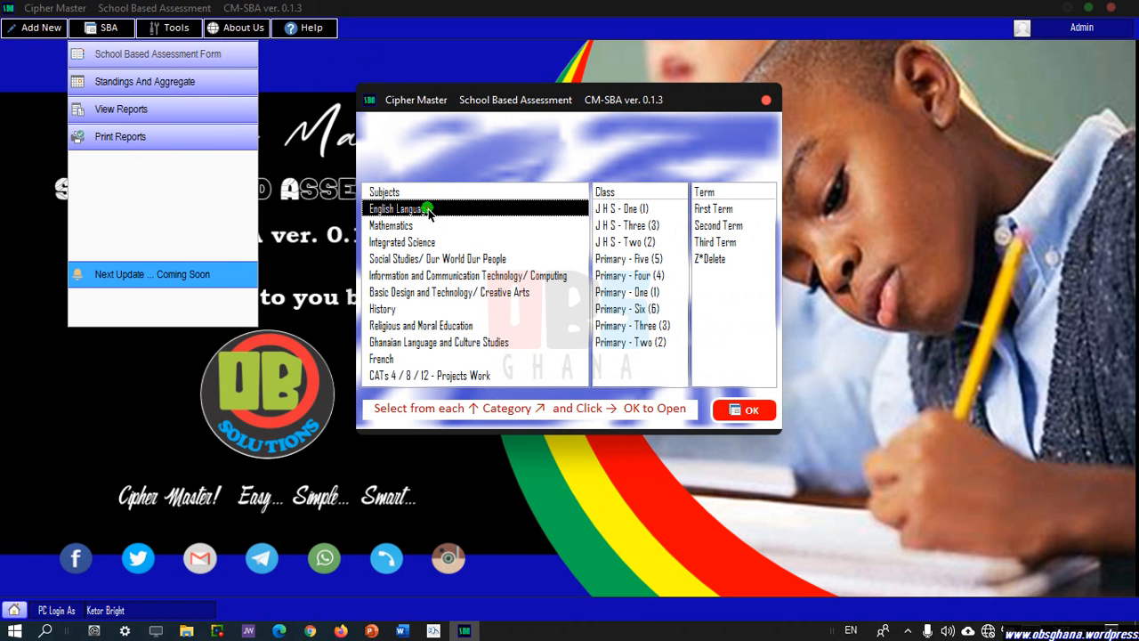
pyautogui.click(611, 209)
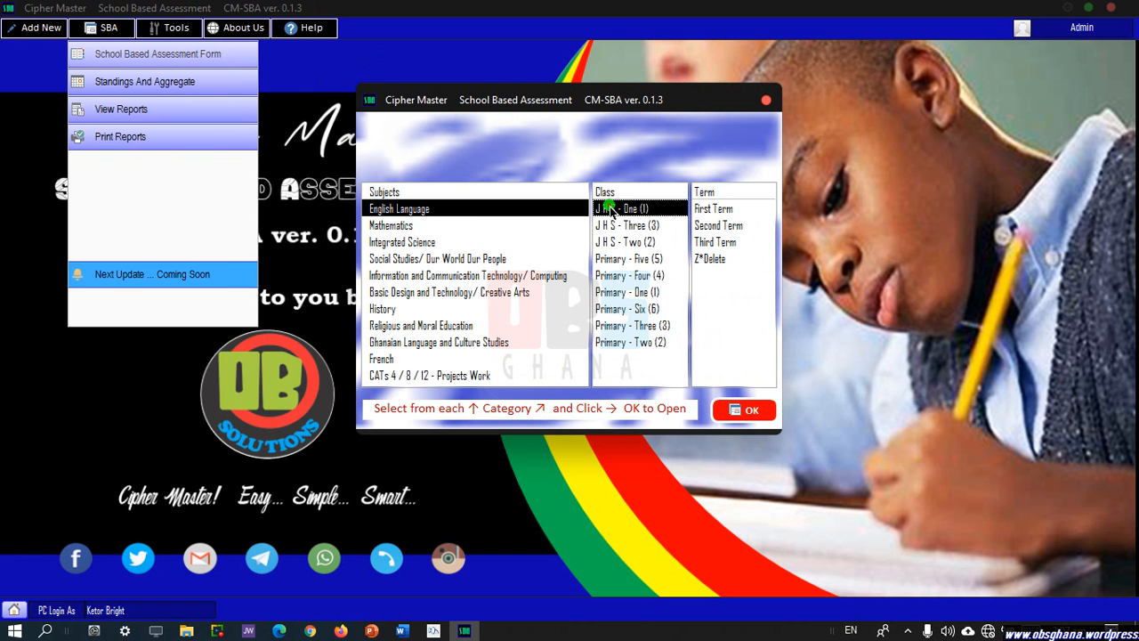
pyautogui.click(712, 208)
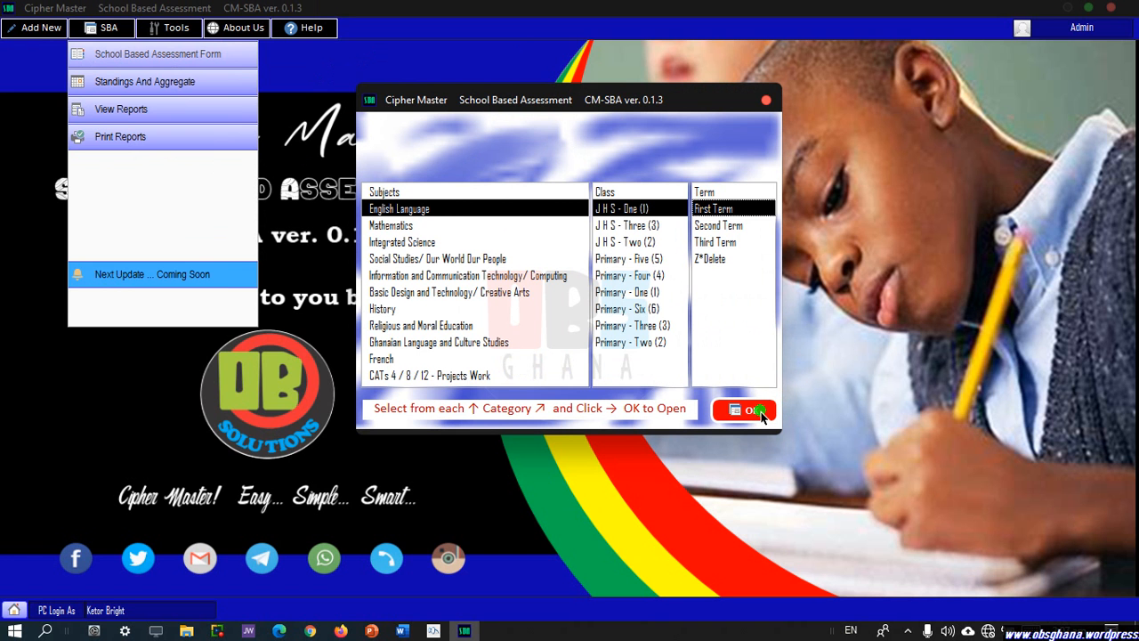
pyautogui.click(758, 411)
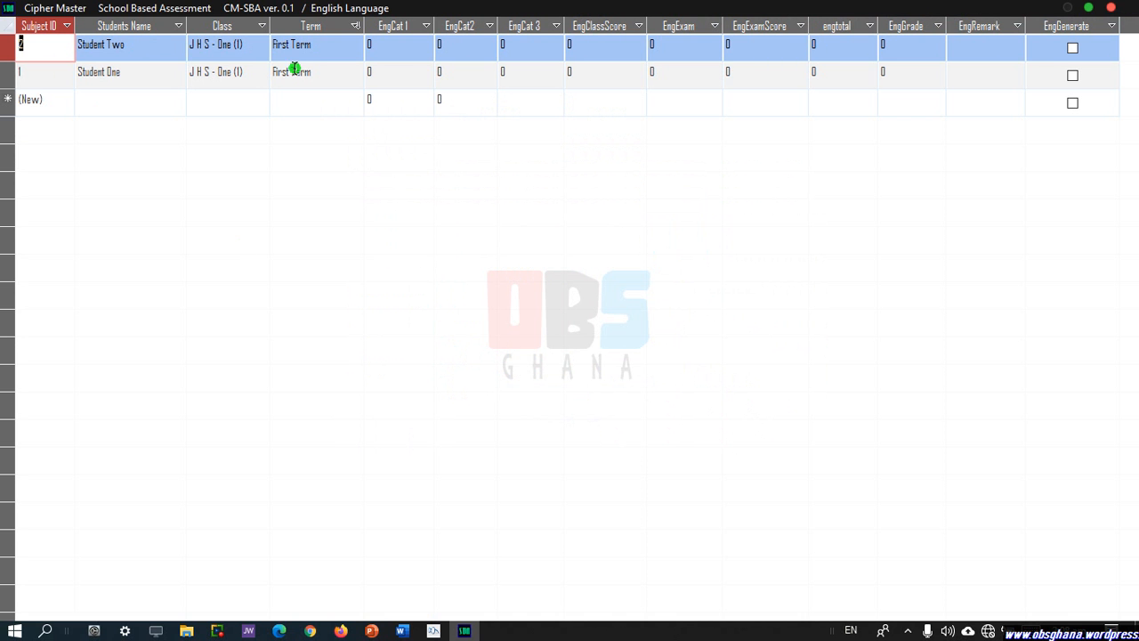
# Enter Student One's English class test scores: 30, 30 and 40.
pyautogui.click(380, 71)
pyautogui.write('3')
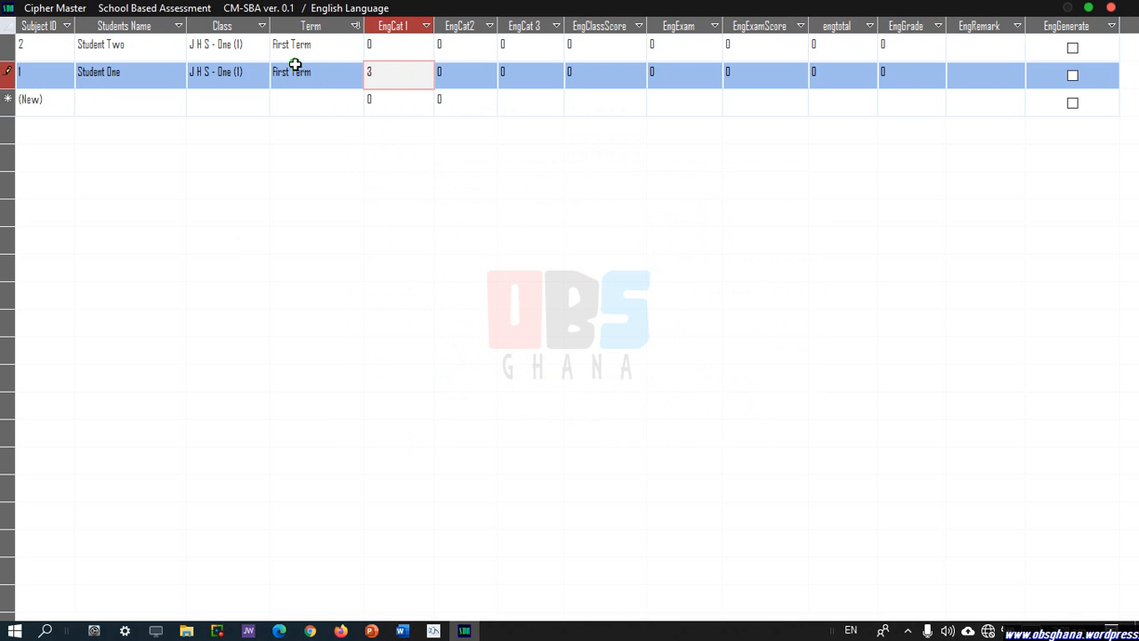
pyautogui.write('0')
pyautogui.click(443, 72)
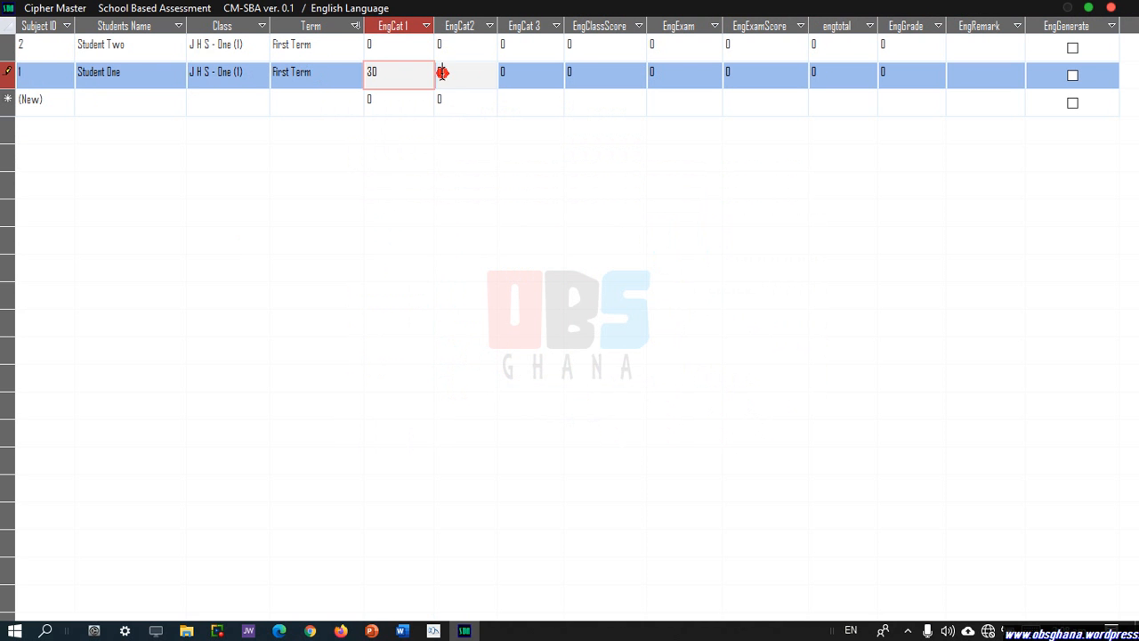
pyautogui.write('30')
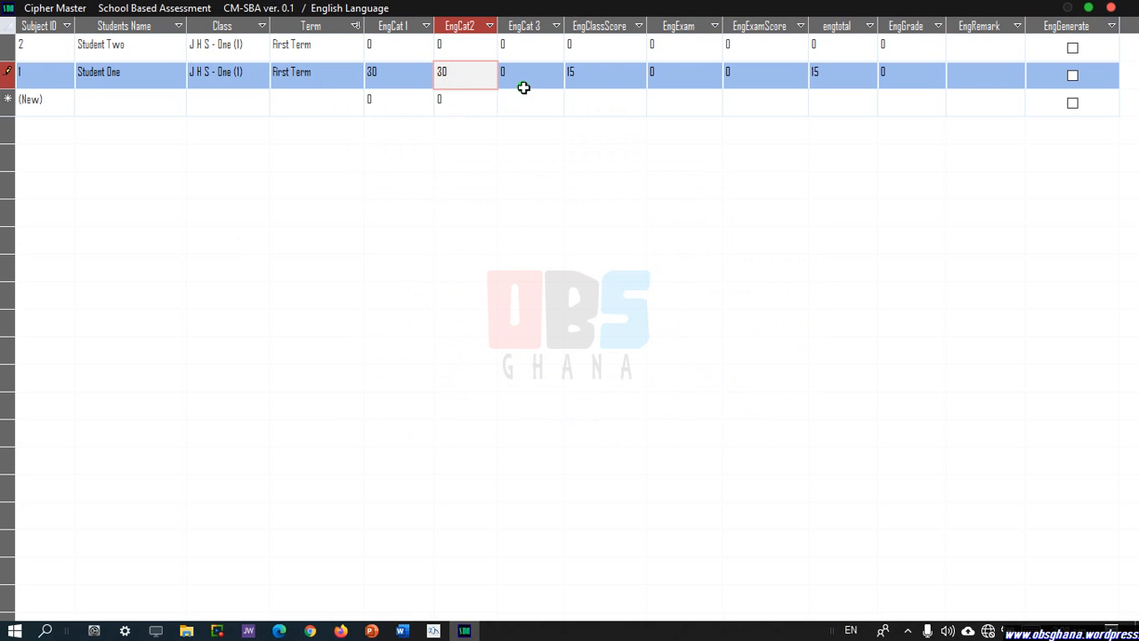
pyautogui.click(523, 80)
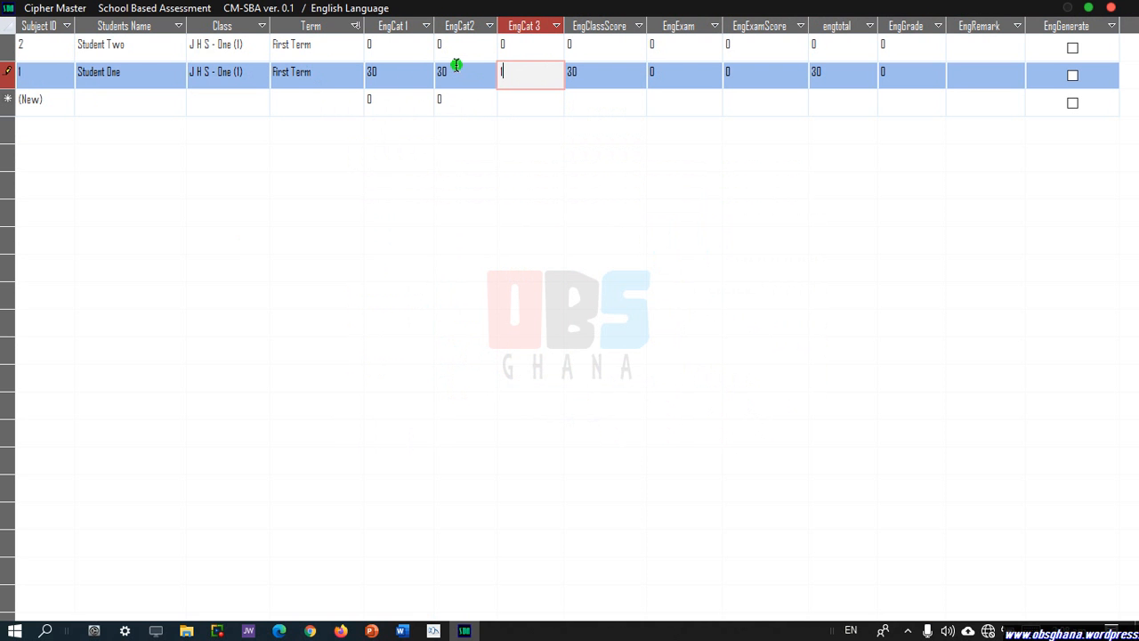
pyautogui.write('40')
pyautogui.click(669, 79)
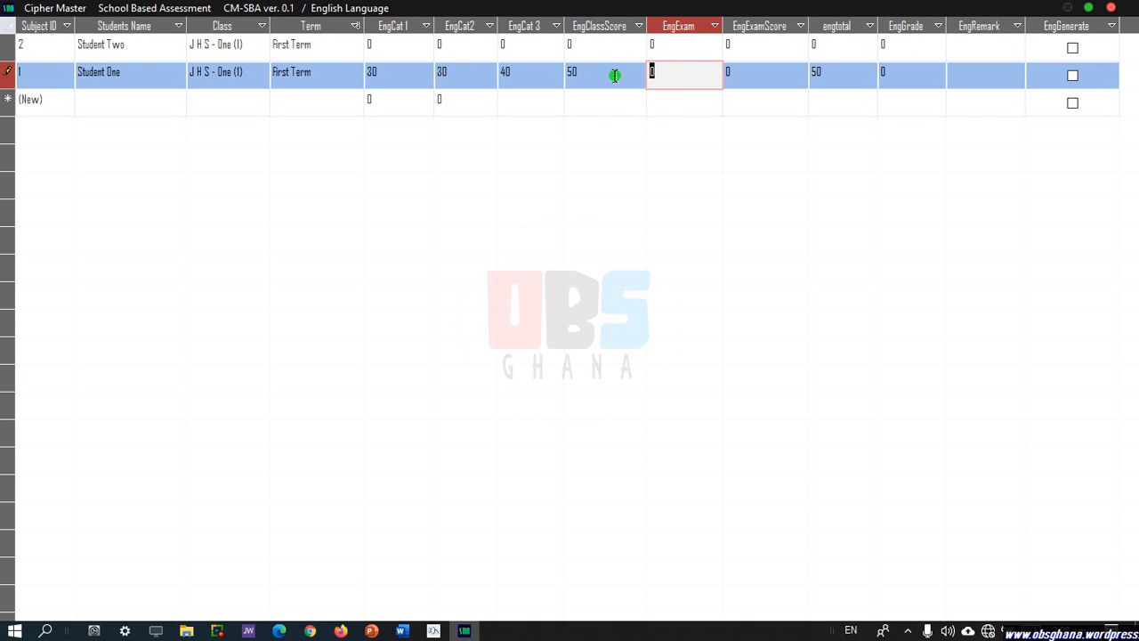
# Enter Student One's English exam mark of 100 and close the score sheet.
pyautogui.write('100')
pyautogui.click(869, 78)
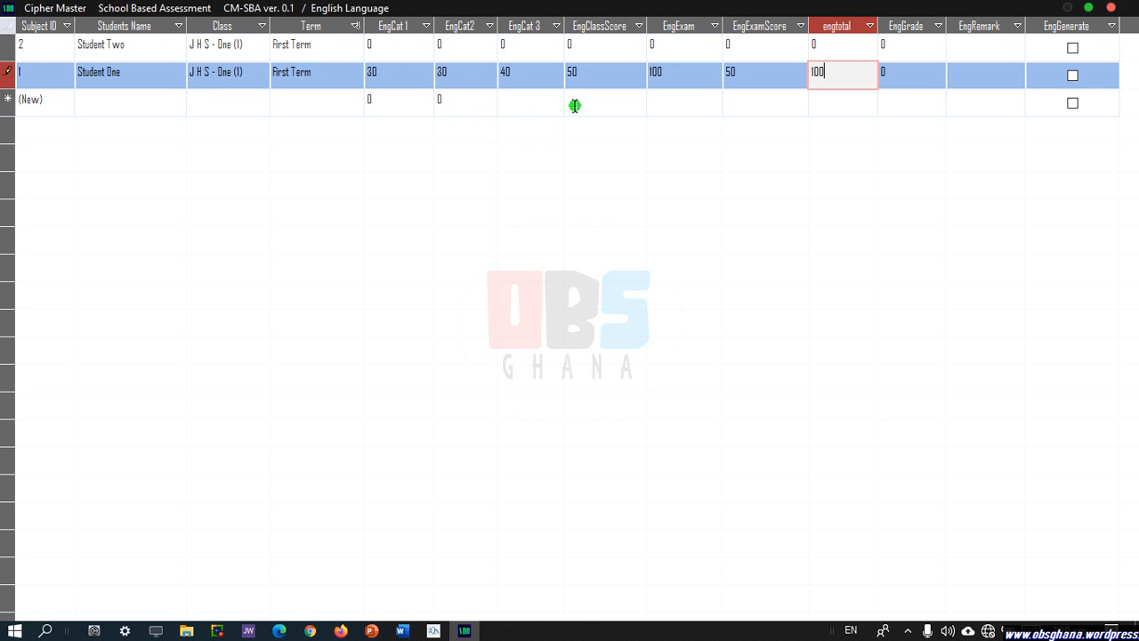
pyautogui.click(1112, 8)
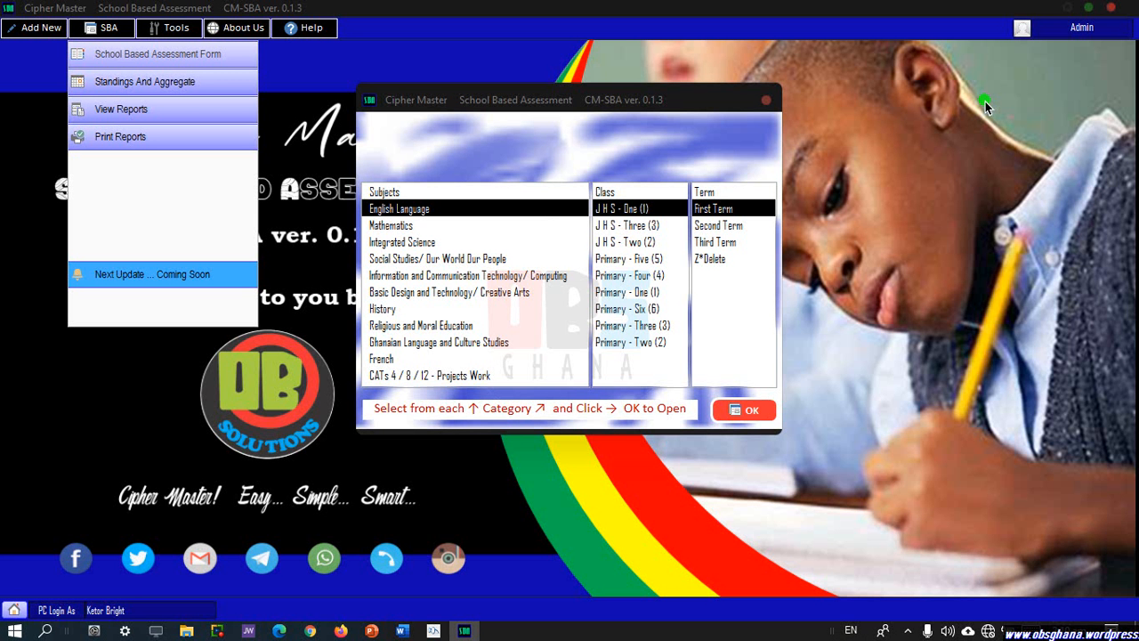
# Reopen the English Language, J H S - One (1), First Term score sheet.
pyautogui.click(456, 380)
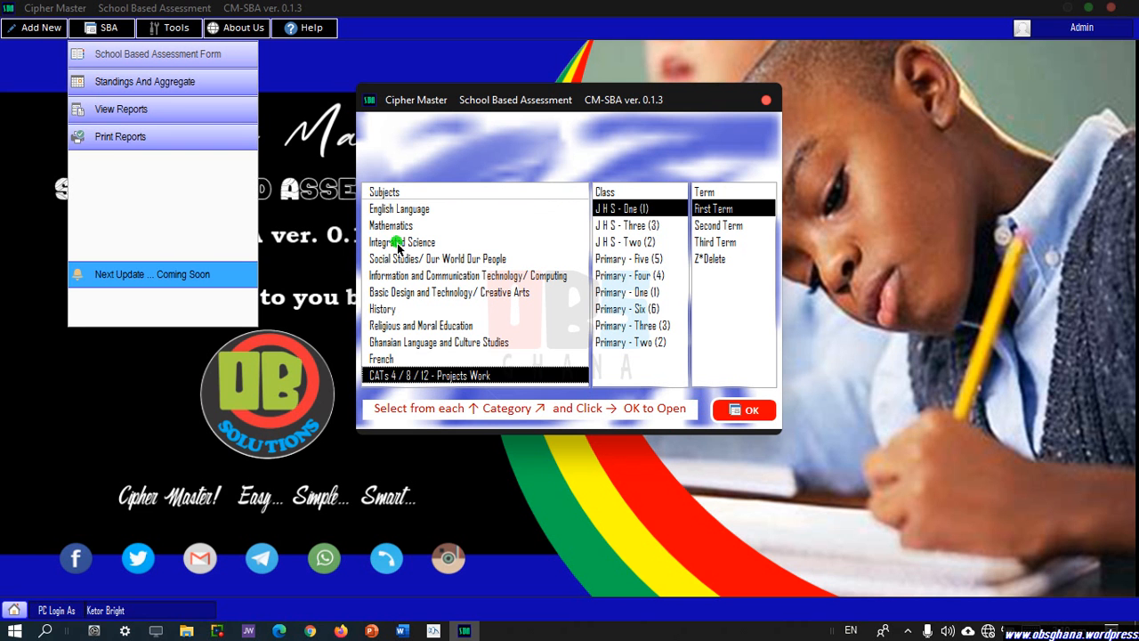
pyautogui.click(409, 212)
pyautogui.click(766, 408)
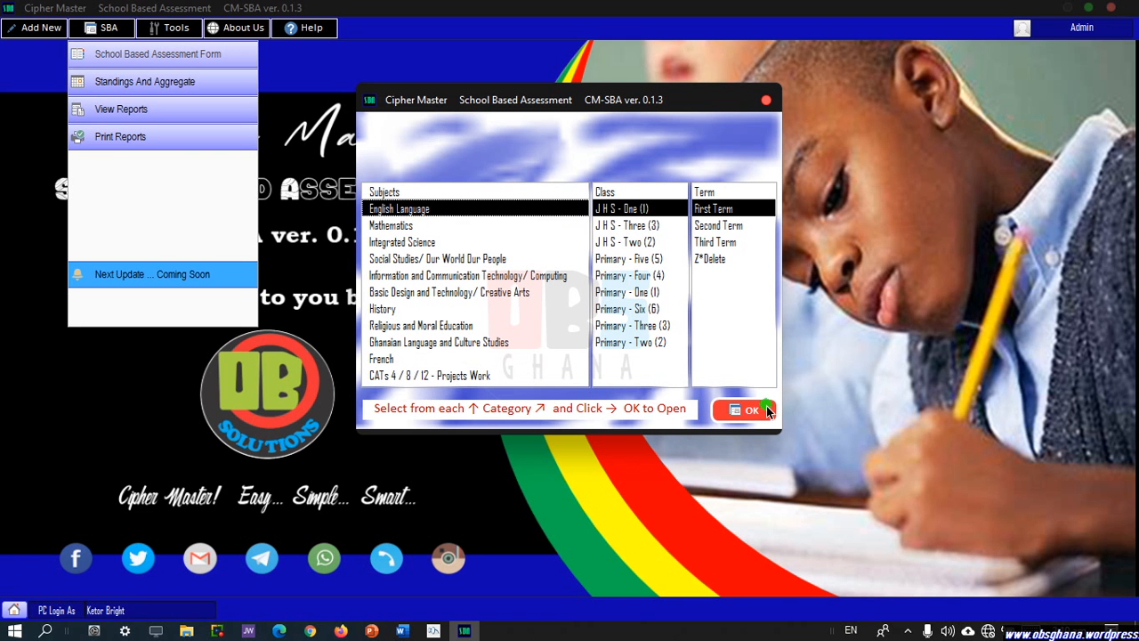
pyautogui.click(747, 411)
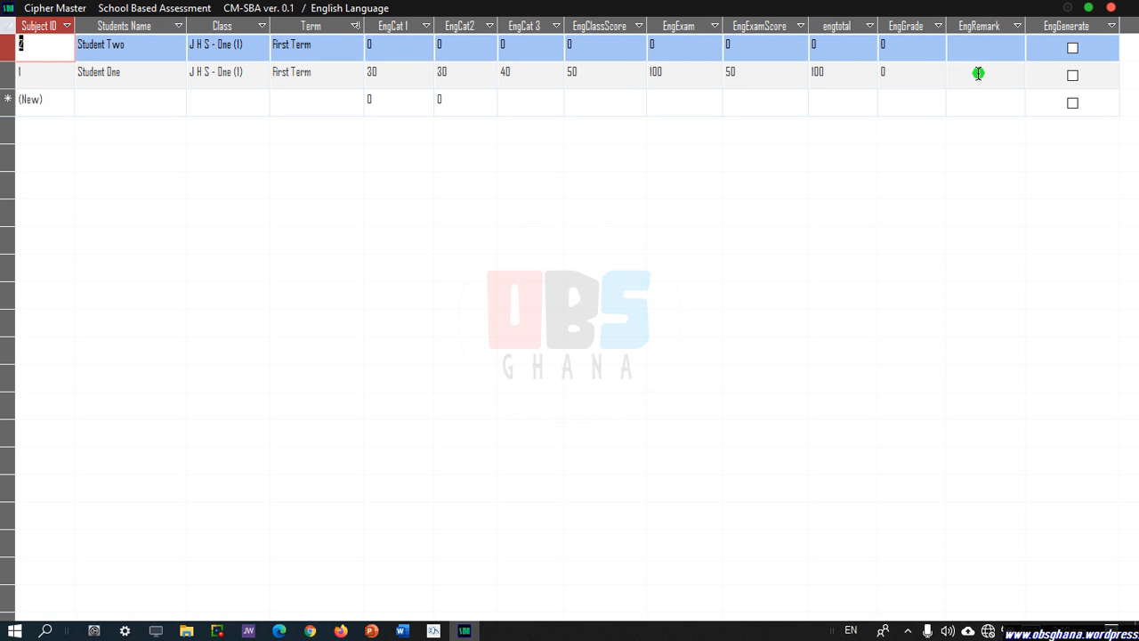
# Generate Student One's English grade 1 with remark HIGHEST from the total of 100.
pyautogui.click(1074, 74)
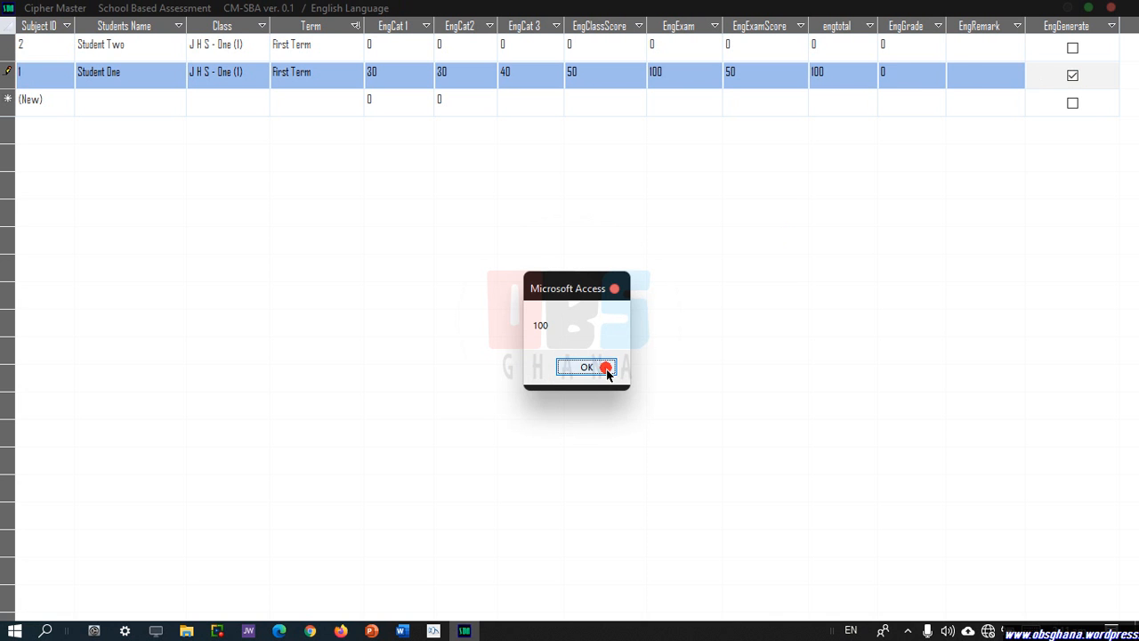
pyautogui.click(587, 368)
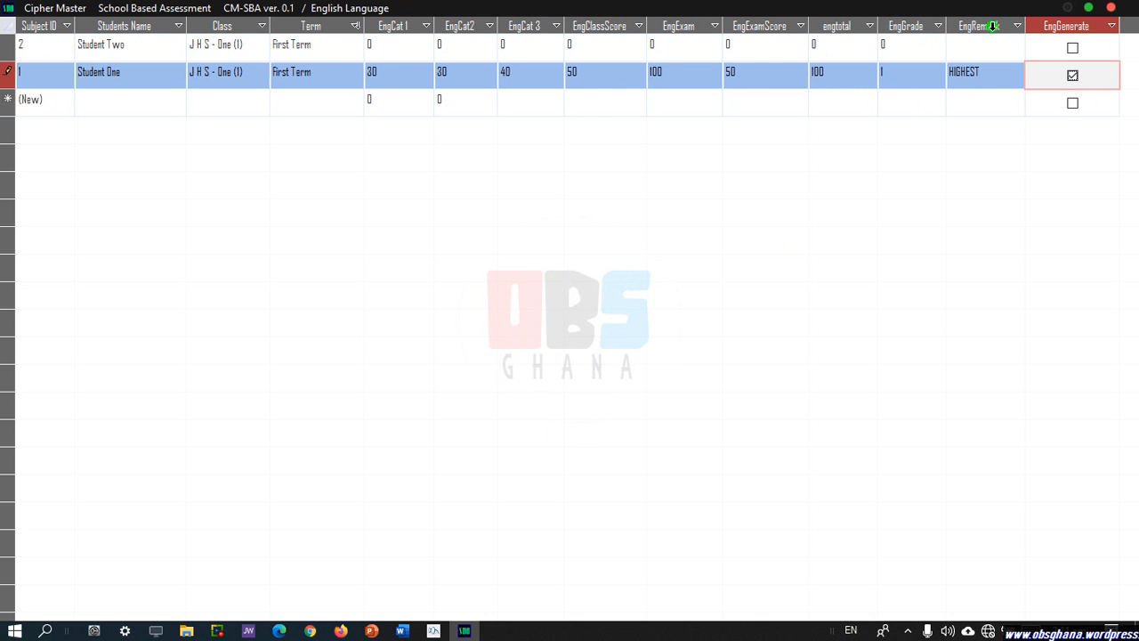
pyautogui.click(374, 45)
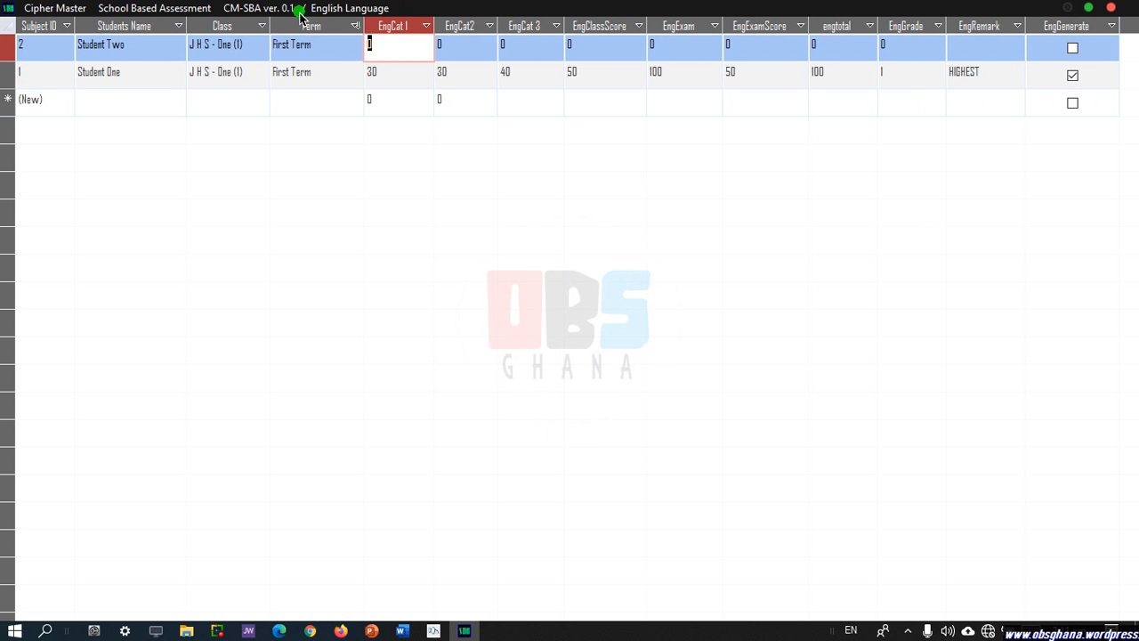
# Enter Student Two's English scores 25, 20, 33 and exam 77, totalling 77.5.
pyautogui.write('25')
pyautogui.click(465, 47)
pyautogui.write('2')
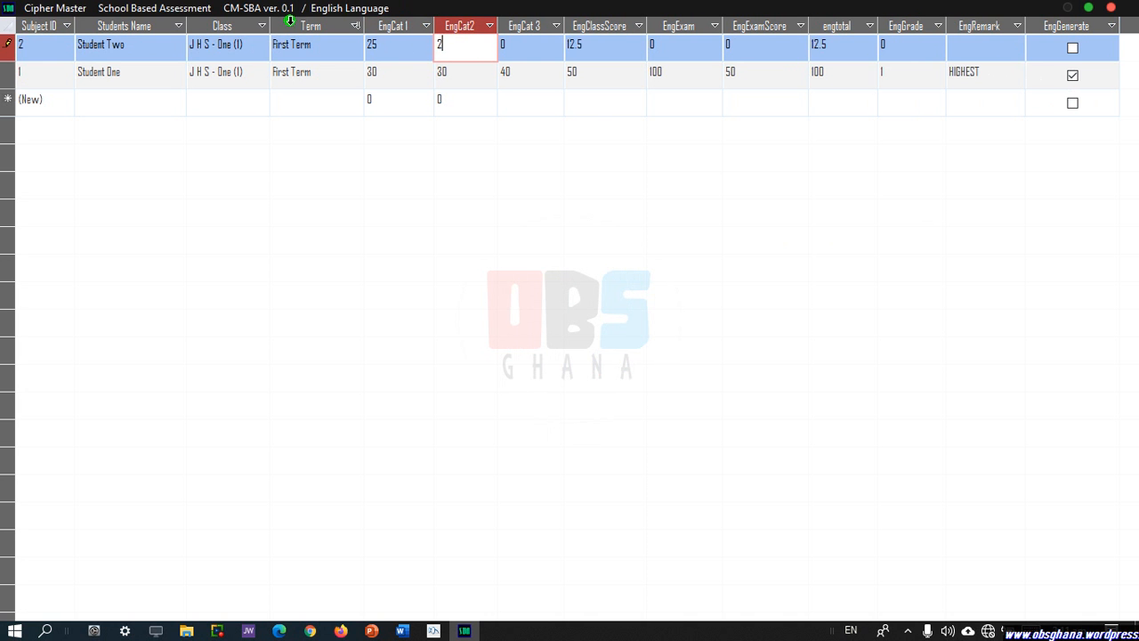
pyautogui.write('0')
pyautogui.click(522, 50)
pyautogui.write('33')
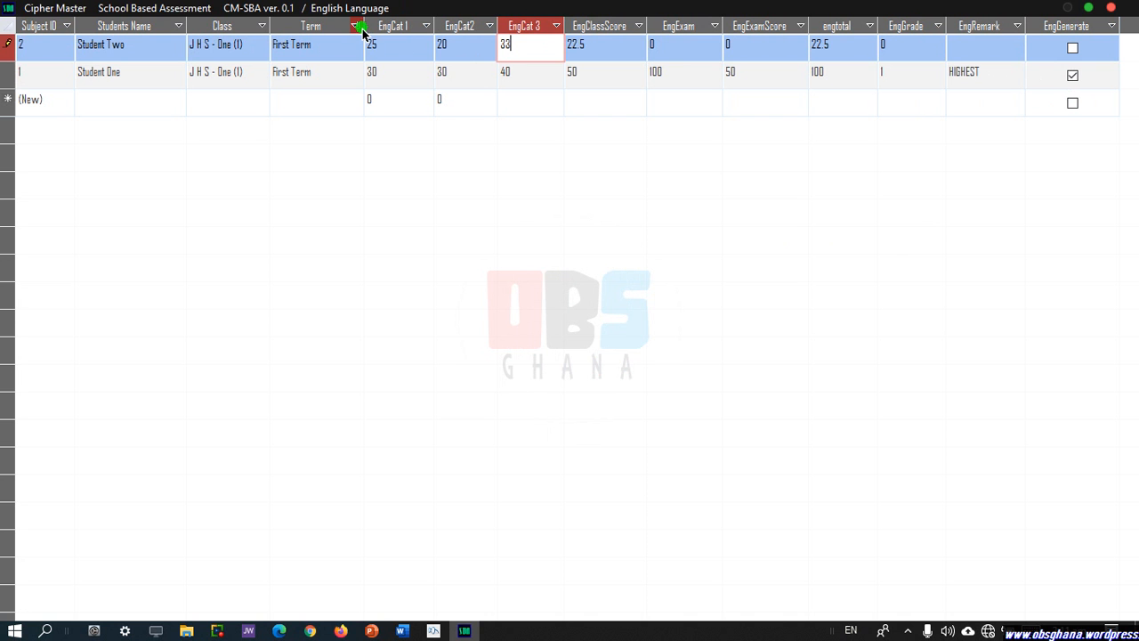
pyautogui.click(685, 52)
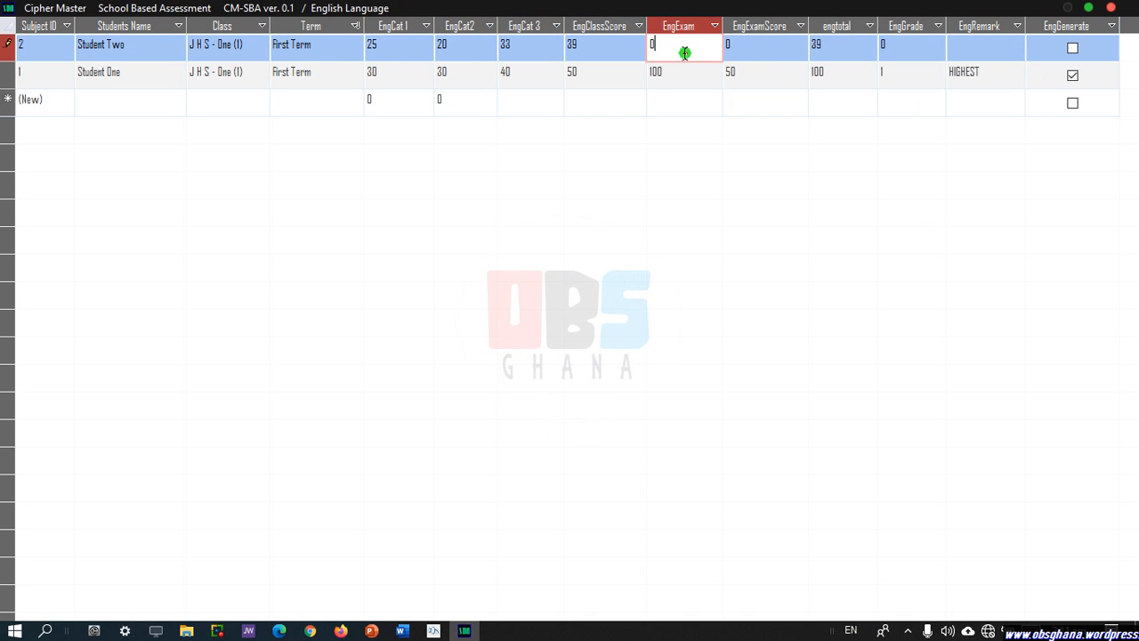
pyautogui.doubleClick(684, 52)
pyautogui.write('77')
pyautogui.click(839, 51)
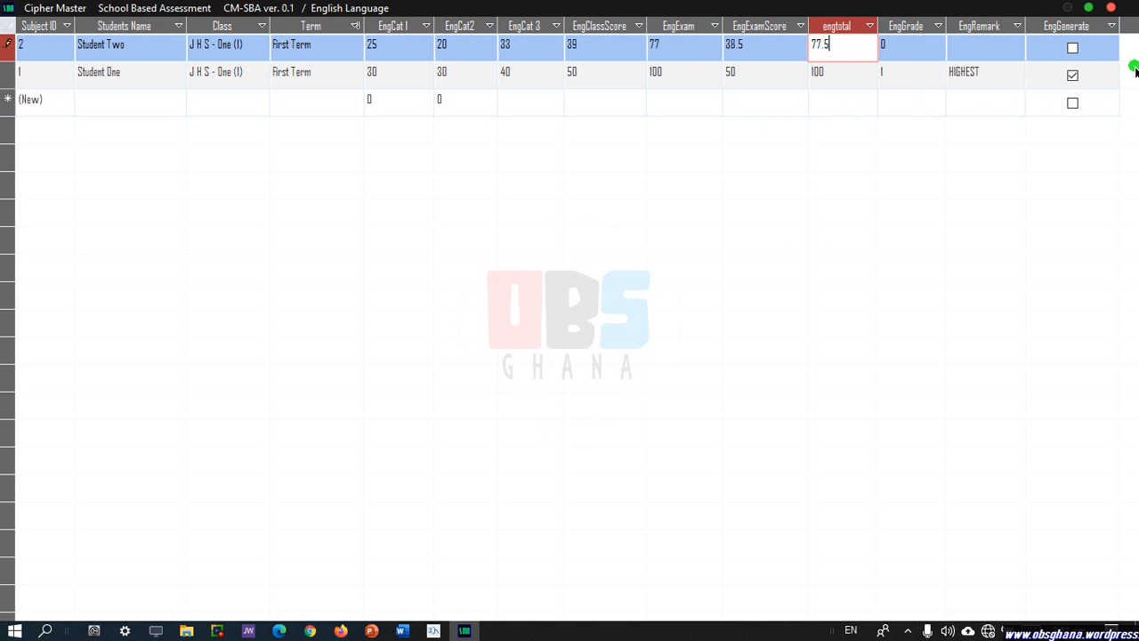
pyautogui.click(1073, 49)
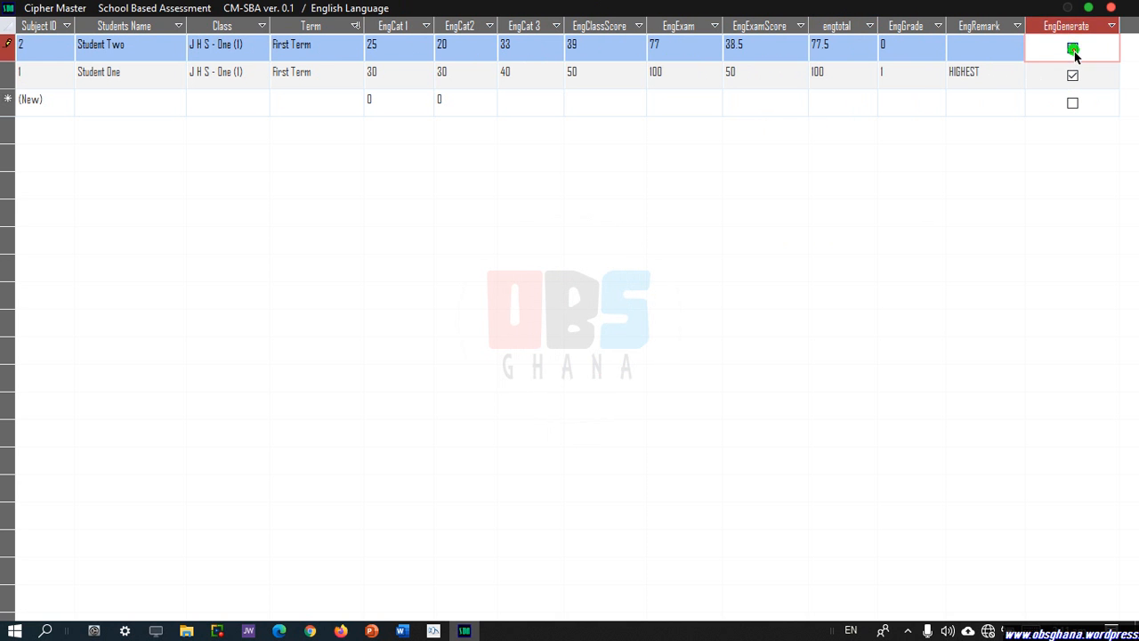
# Acknowledge the 77.5 total, then test Student Two's EngCat 1 at 20, regenerating a 75 total.
pyautogui.click(586, 367)
pyautogui.click(386, 45)
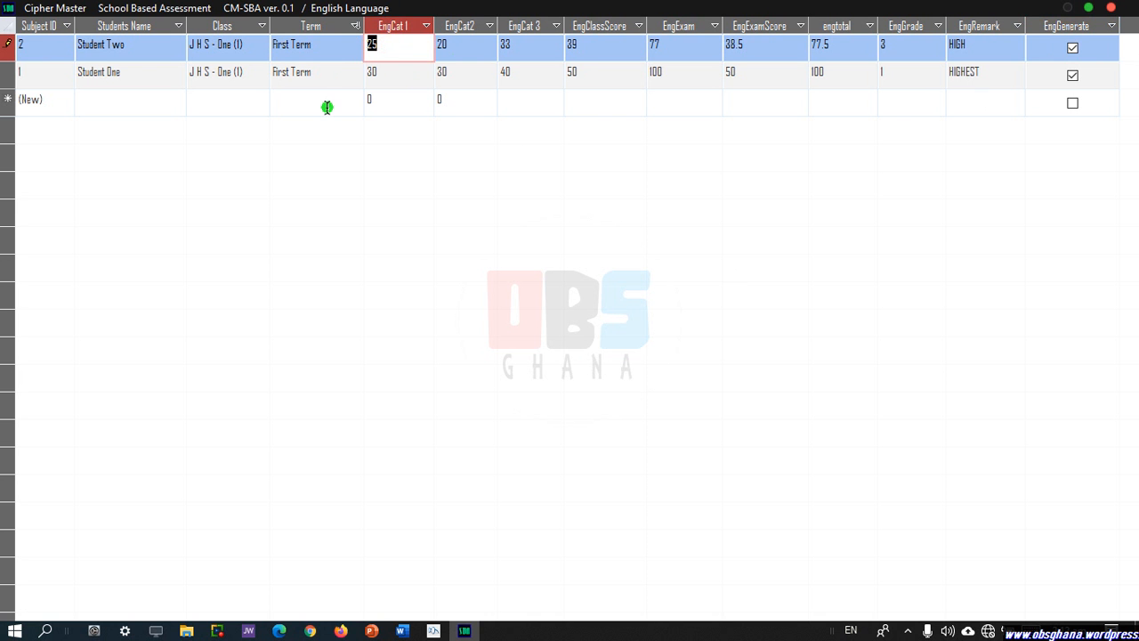
pyautogui.write('20')
pyautogui.click(462, 59)
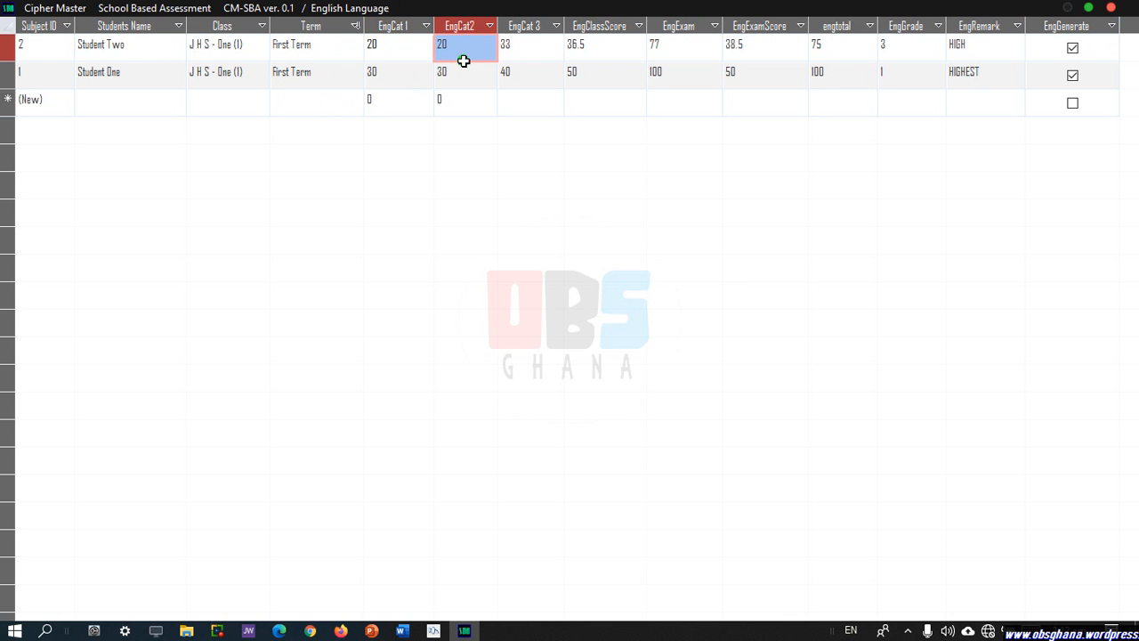
pyautogui.click(1074, 50)
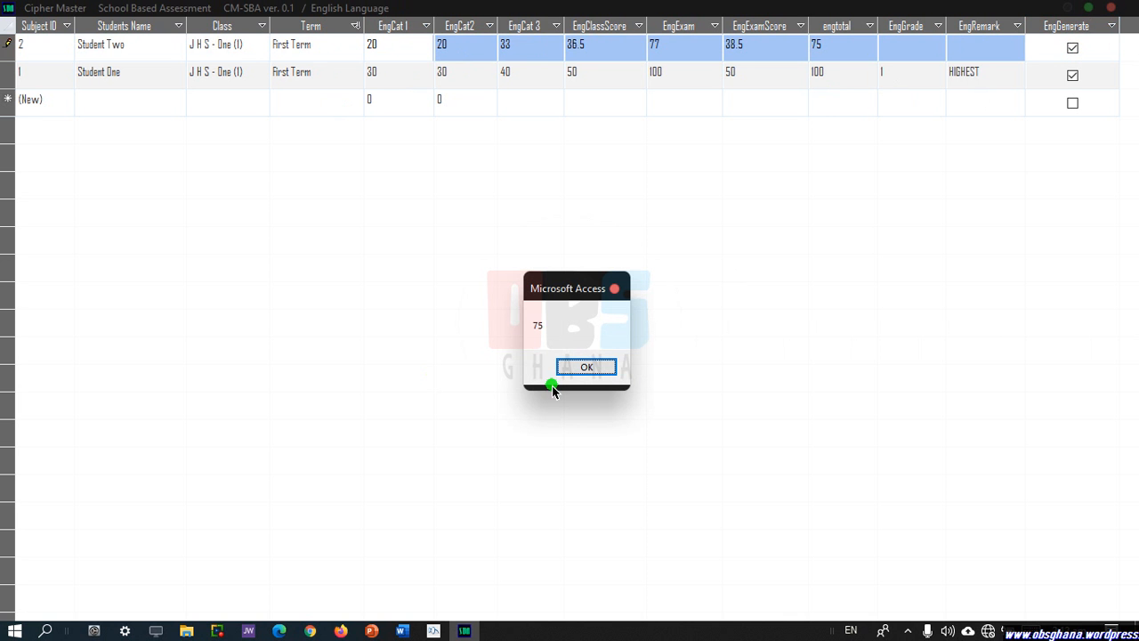
pyautogui.click(597, 362)
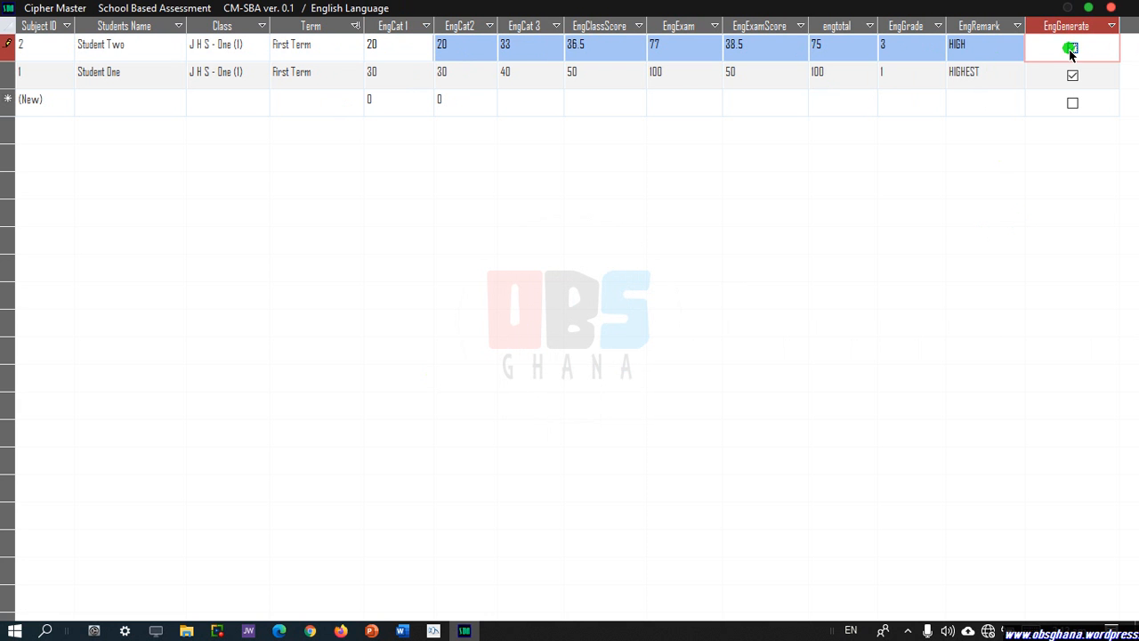
# Restore Student Two's EngCat 1 to 25, regenerate grade 3 HIGH, and close the sheet.
pyautogui.click(379, 44)
pyautogui.write('25')
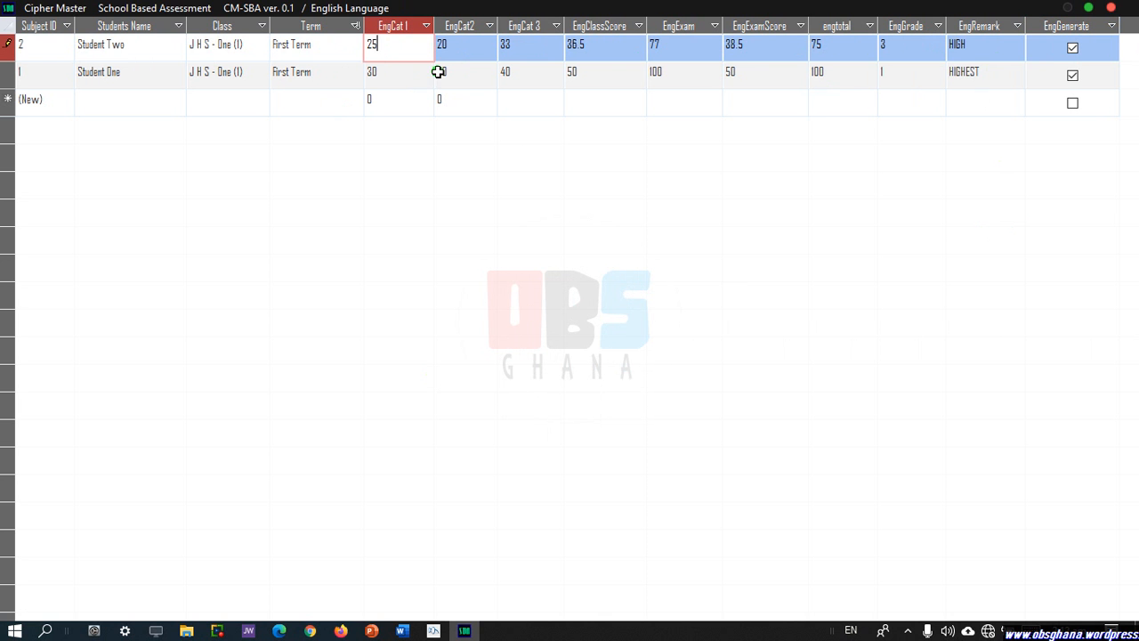
pyautogui.click(1074, 47)
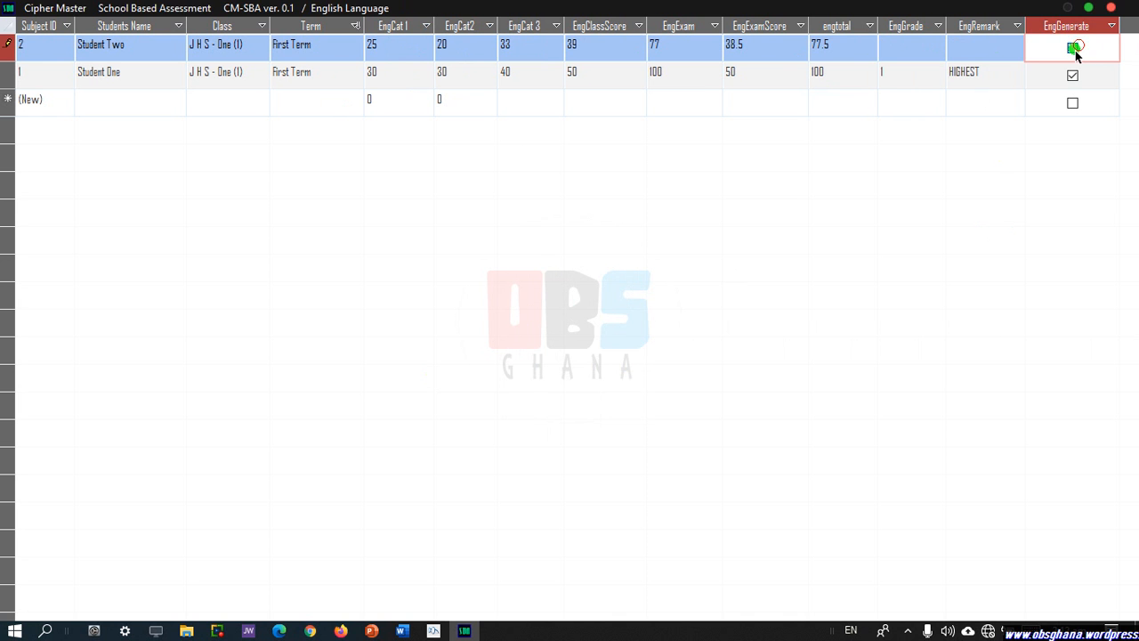
pyautogui.click(584, 372)
pyautogui.click(1111, 8)
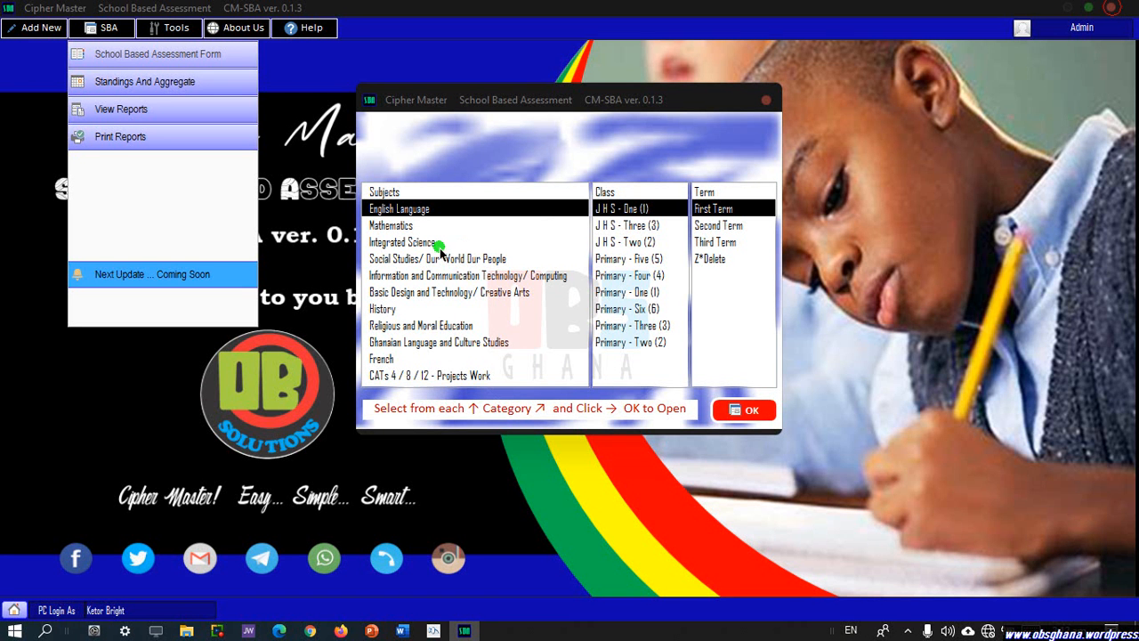
# Open the Mathematics score sheet for J H S - One (1), First Term.
pyautogui.click(392, 228)
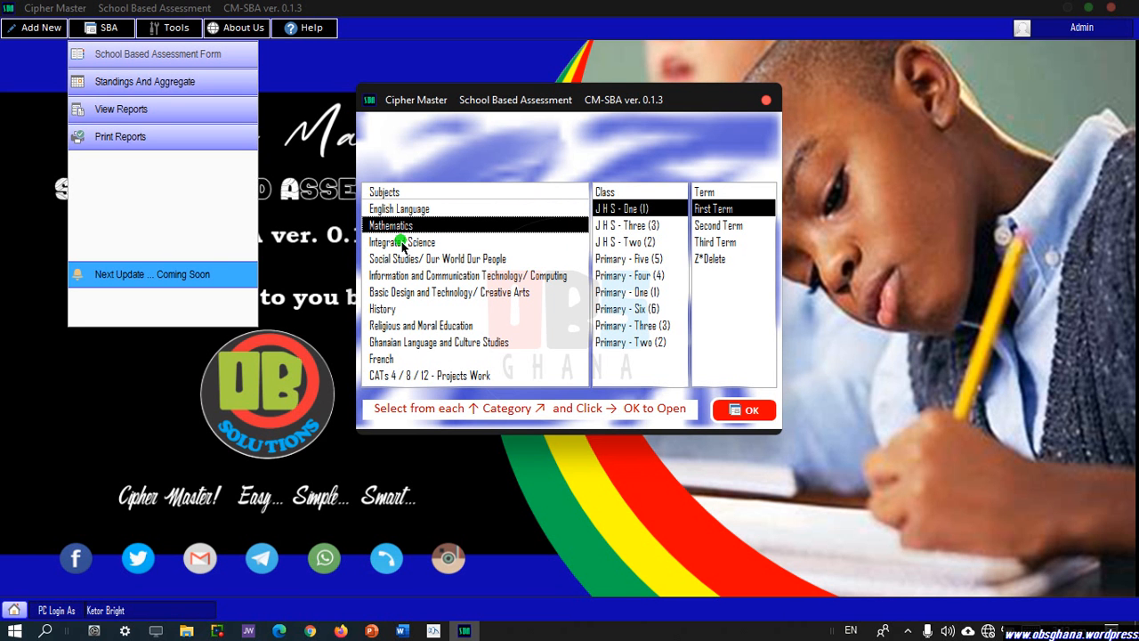
pyautogui.click(757, 410)
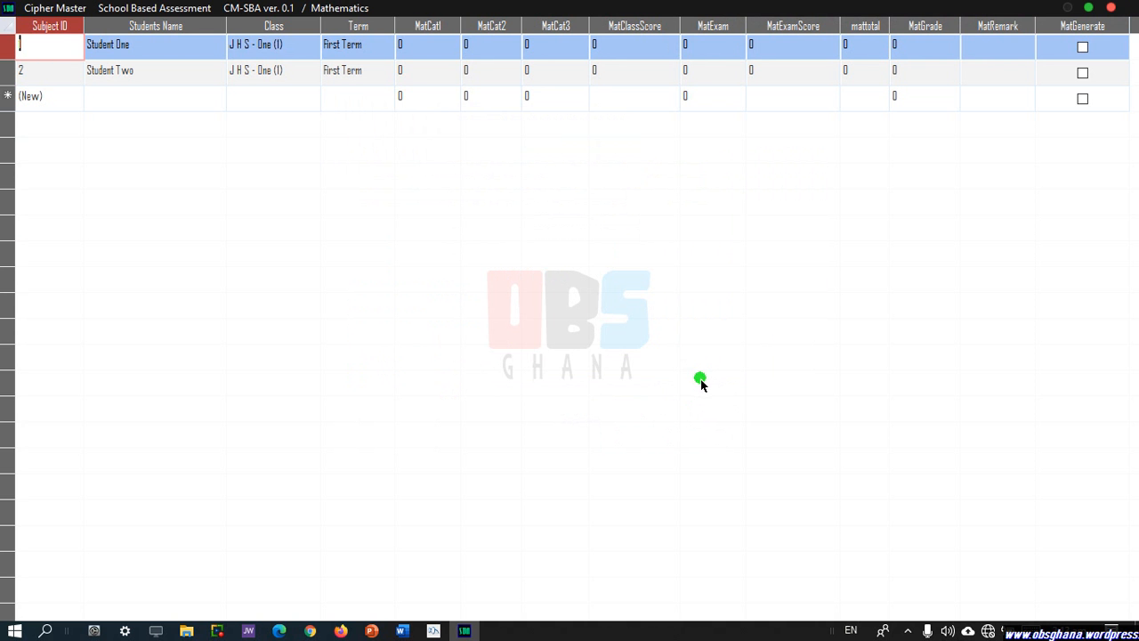
# Enter Student One's Mathematics scores 23, 25, 18 and exam 81, generating grade 3 HIGH at 73.5.
pyautogui.click(409, 44)
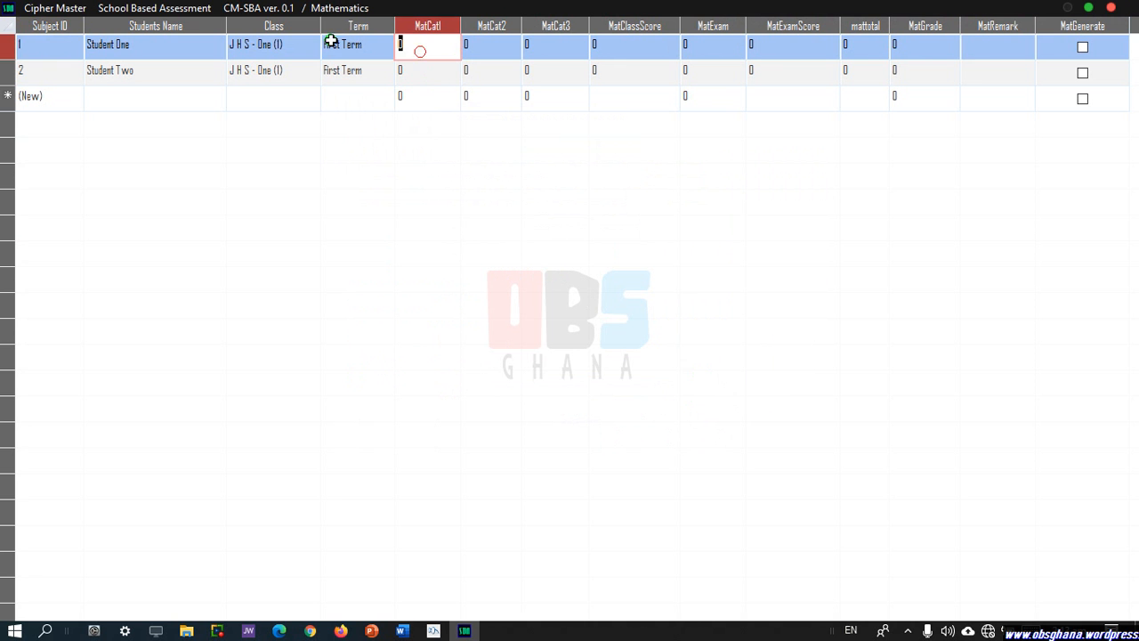
pyautogui.write('23')
pyautogui.click(468, 49)
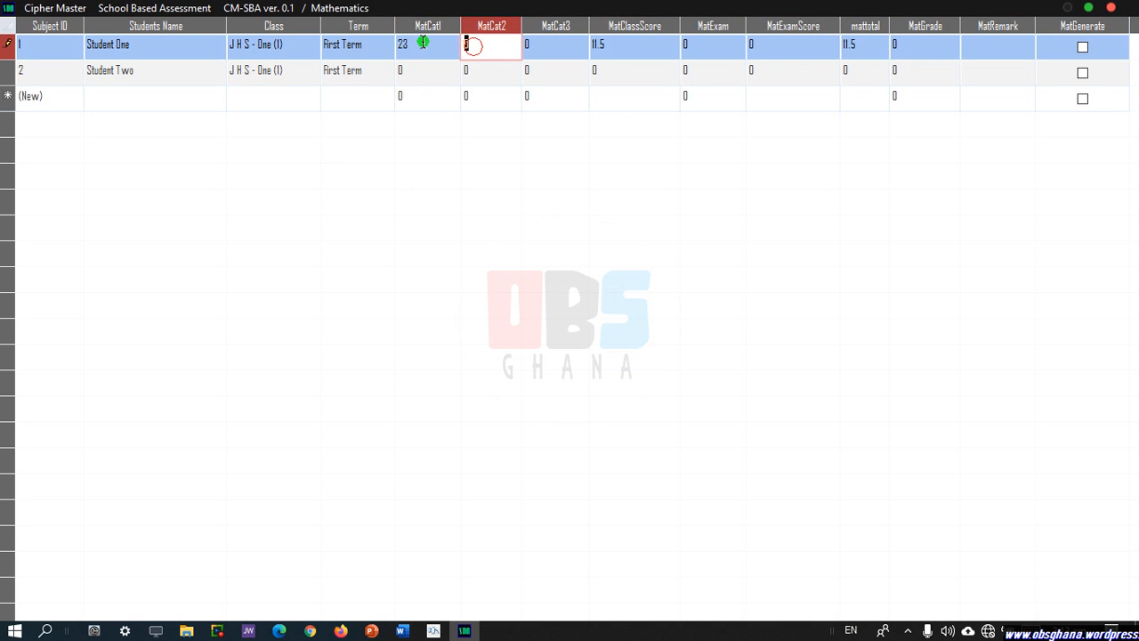
pyautogui.write('25')
pyautogui.click(531, 51)
pyautogui.write('18')
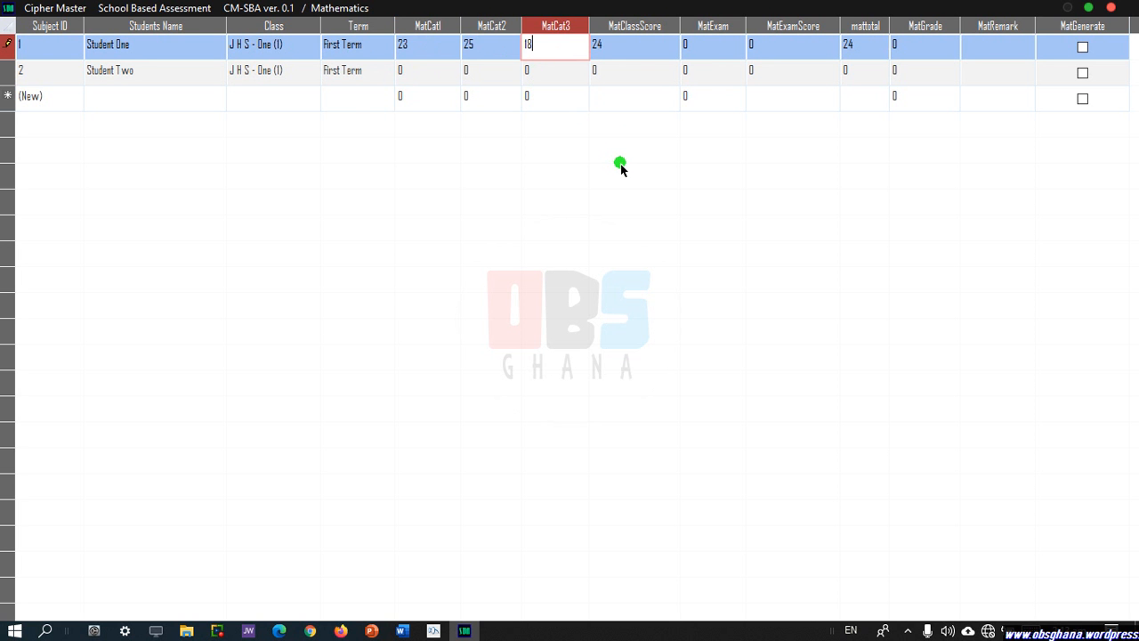
pyautogui.click(706, 49)
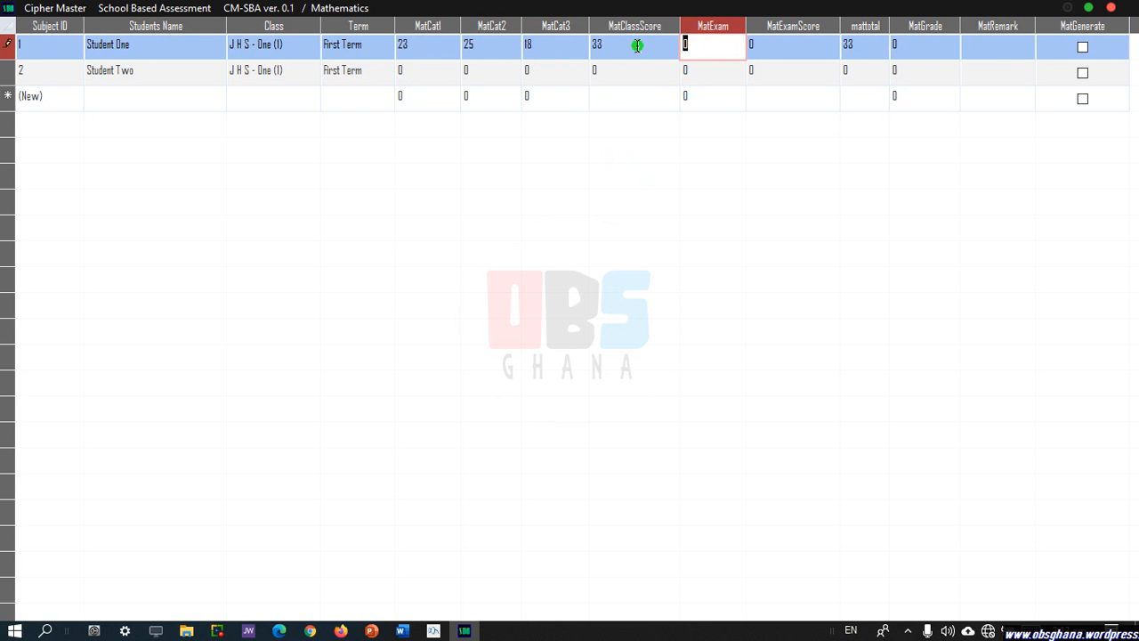
pyautogui.write('81')
pyautogui.click(1081, 49)
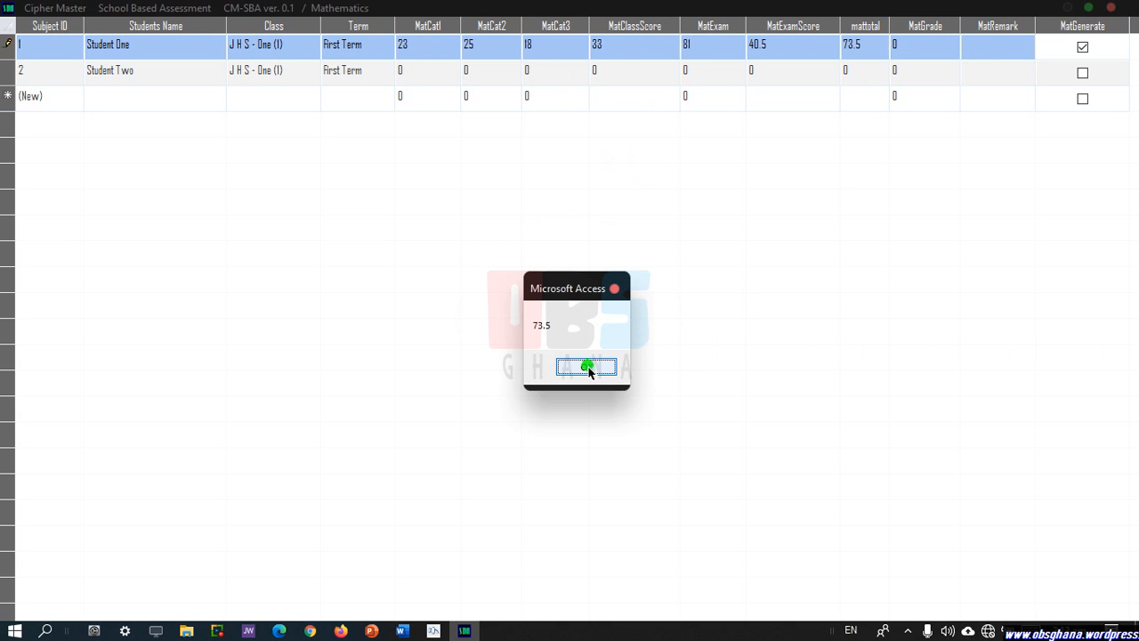
pyautogui.click(588, 367)
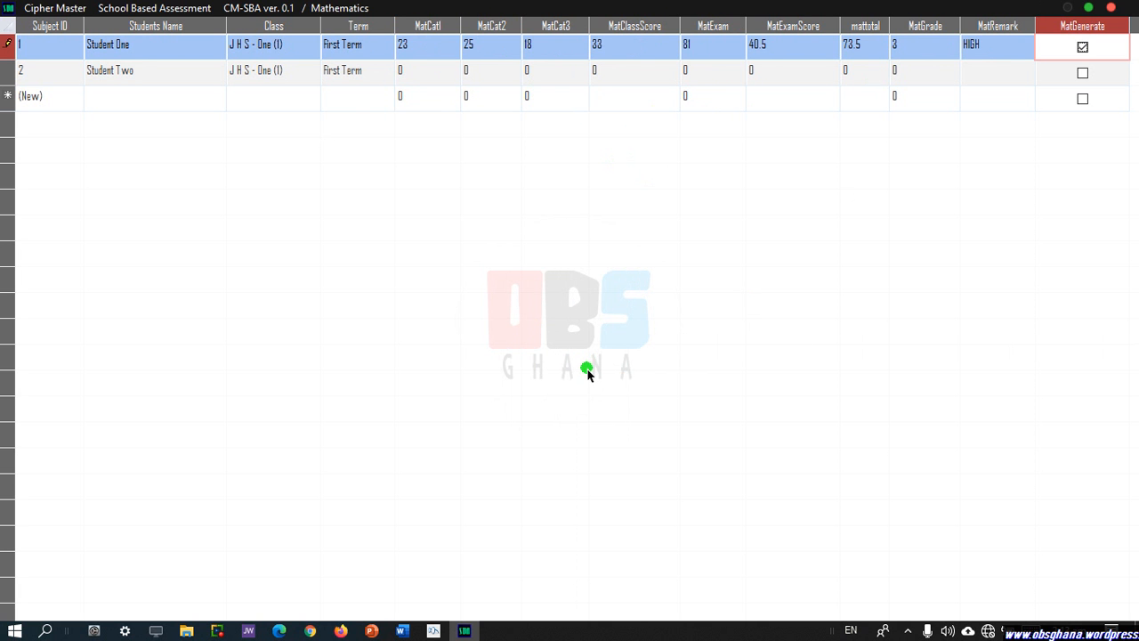
# Enter Student Two's Mathematics class tests 12, 19, 35 and exam score 52.
pyautogui.click(436, 74)
pyautogui.write('12')
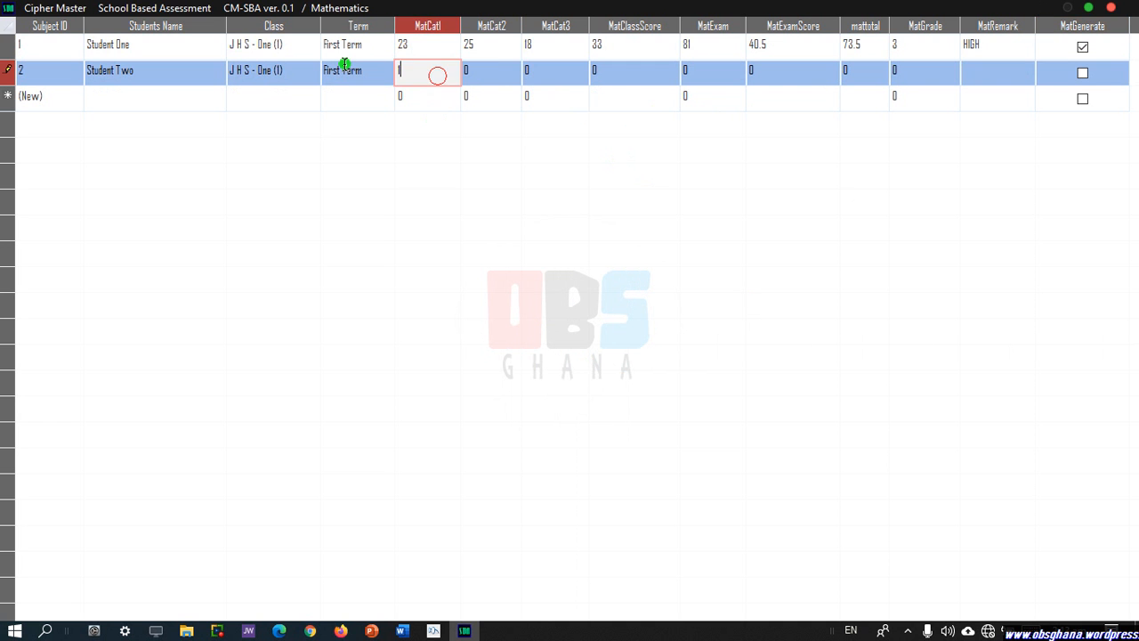
pyautogui.click(500, 75)
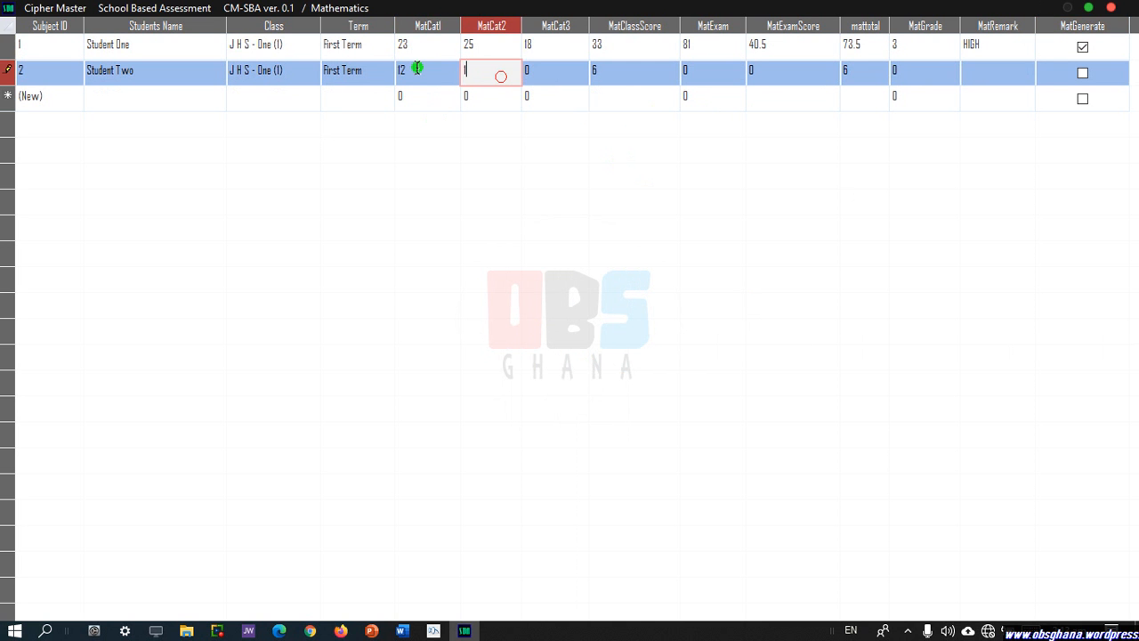
pyautogui.write('19')
pyautogui.click(538, 69)
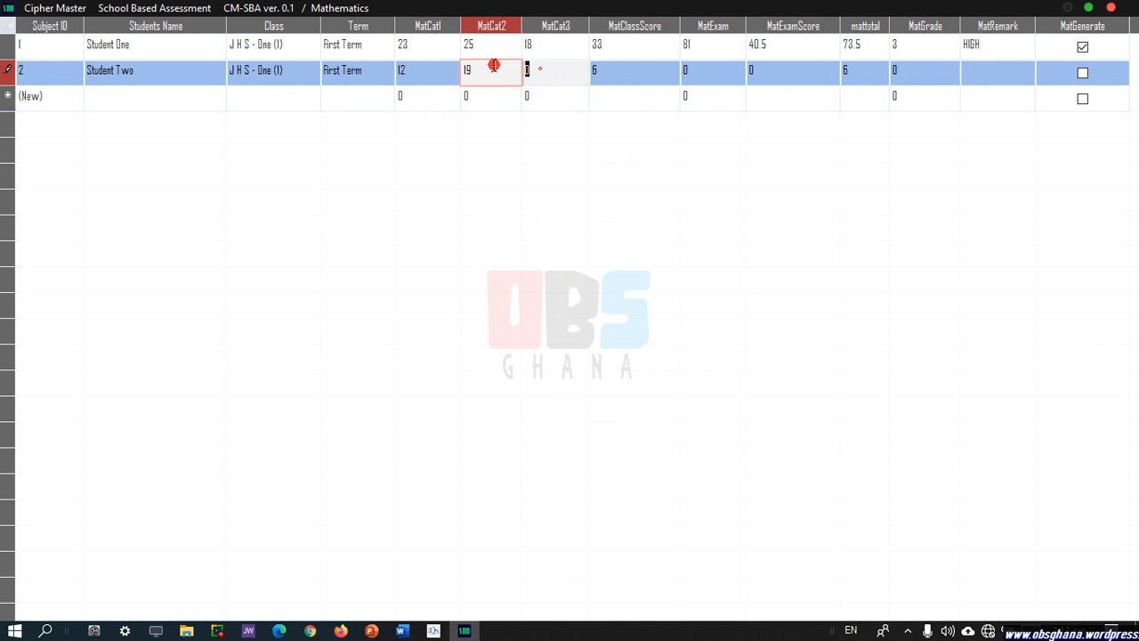
pyautogui.write('35')
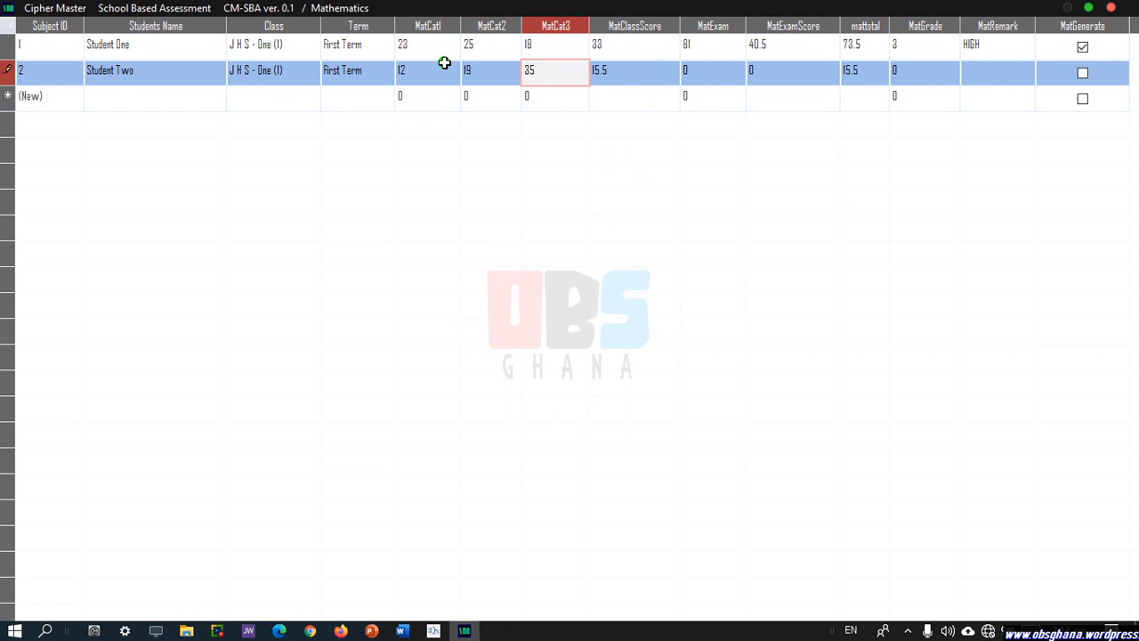
pyautogui.click(712, 74)
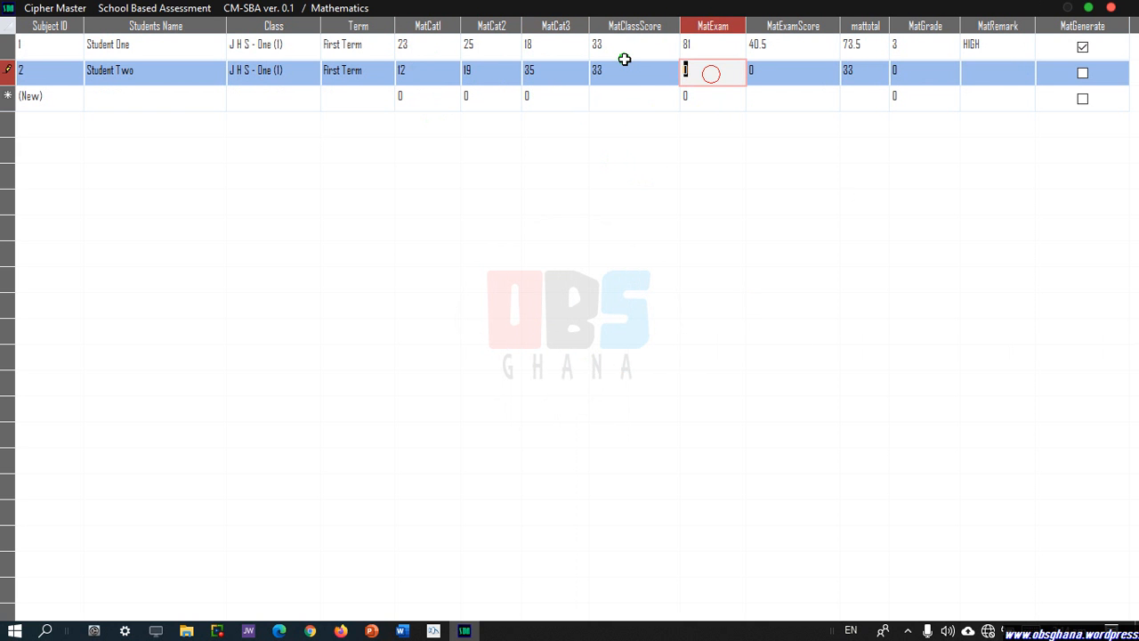
pyautogui.write('52')
# Generate Student Two's Mathematics result (total 59) and close the Mathematics sheet.
pyautogui.click(1082, 73)
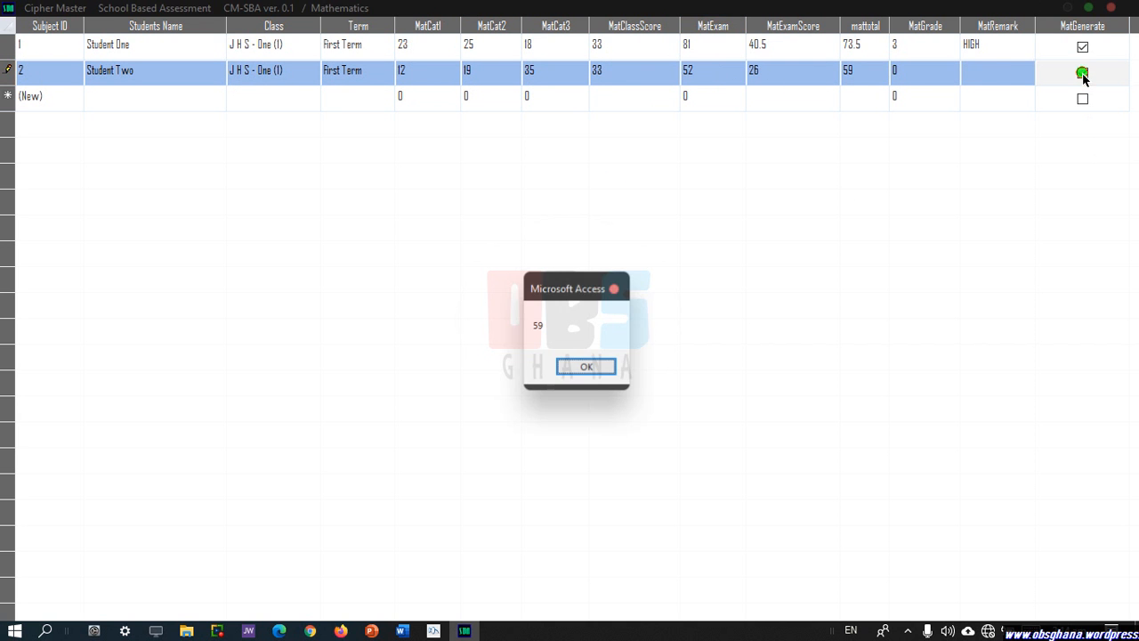
pyautogui.click(570, 365)
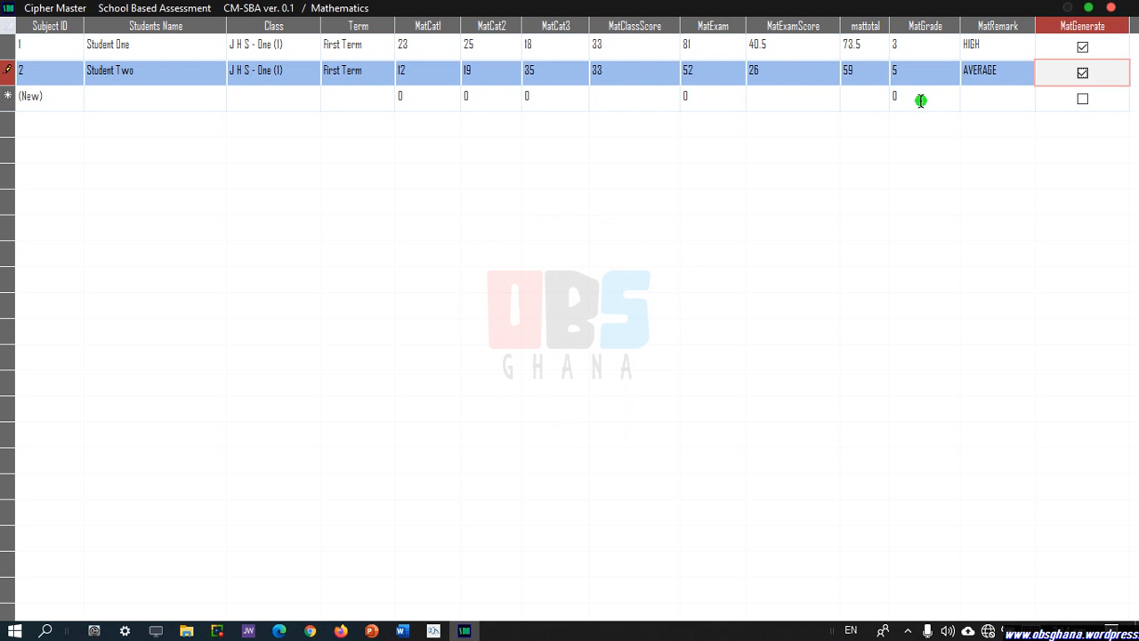
pyautogui.click(1114, 11)
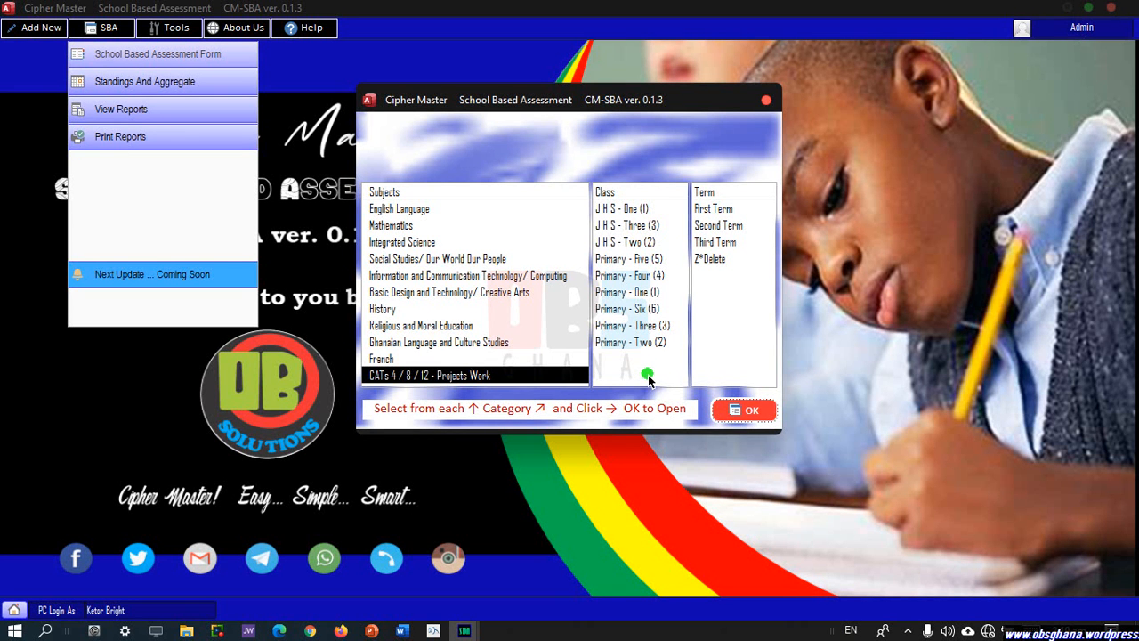
# Check the J H S 1 First Term Integrated Science and Social Studies sheets, closing each.
pyautogui.click(418, 242)
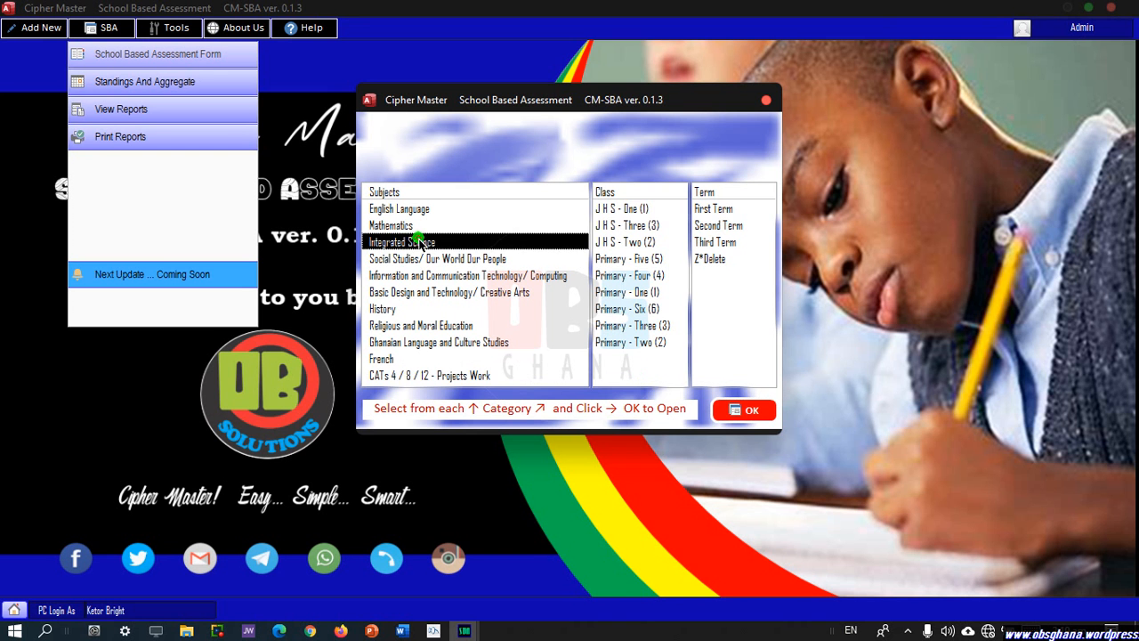
pyautogui.click(621, 208)
pyautogui.click(714, 209)
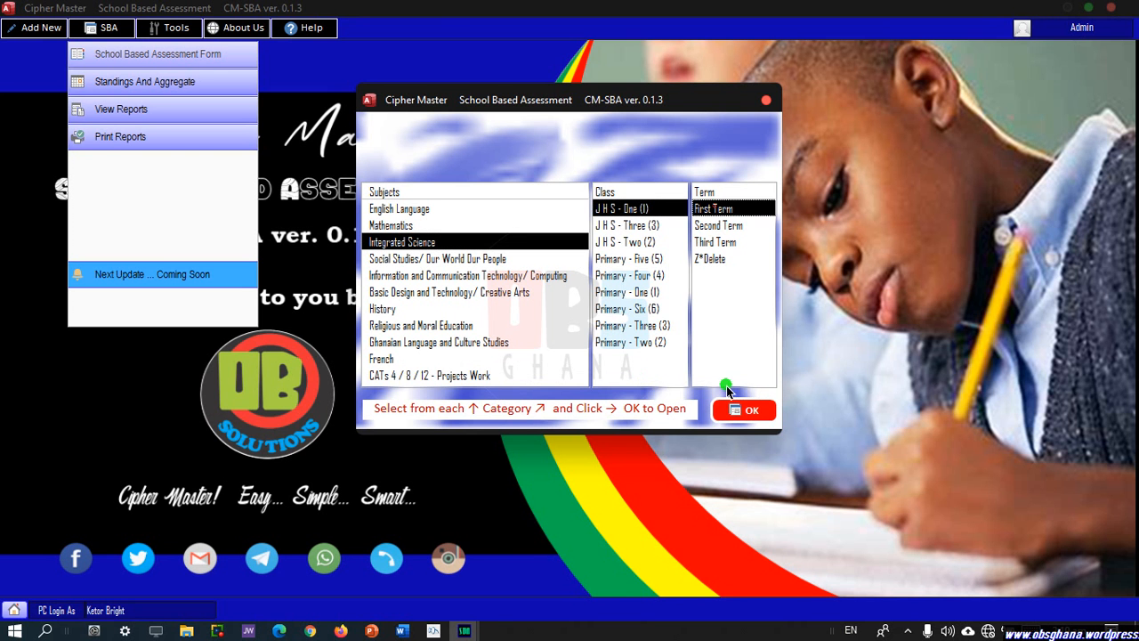
pyautogui.click(738, 410)
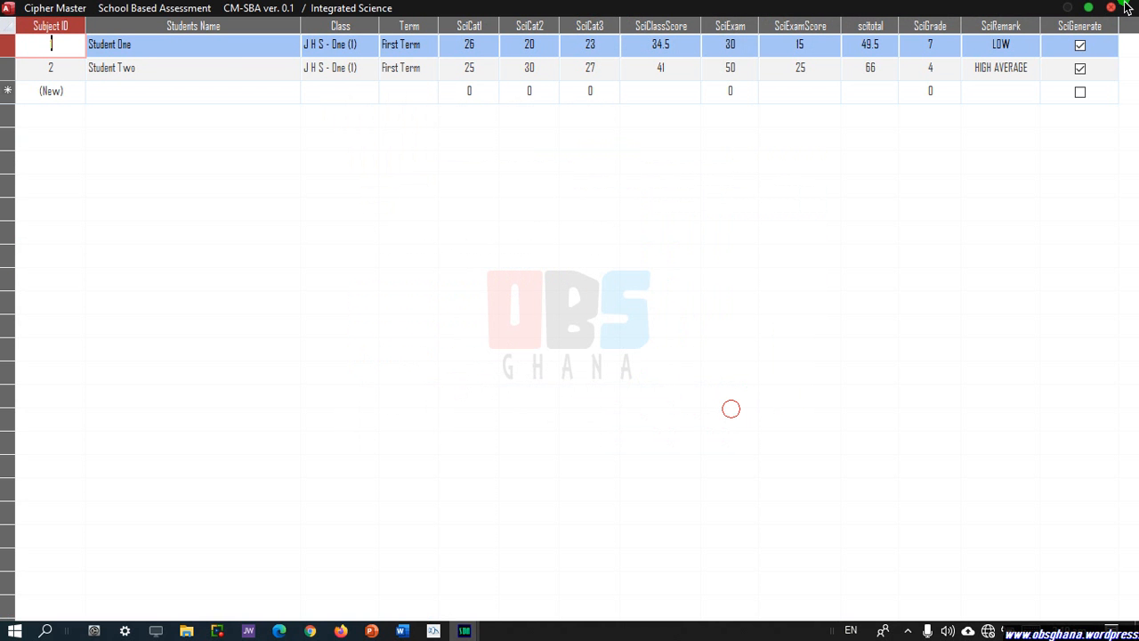
pyautogui.click(1089, 7)
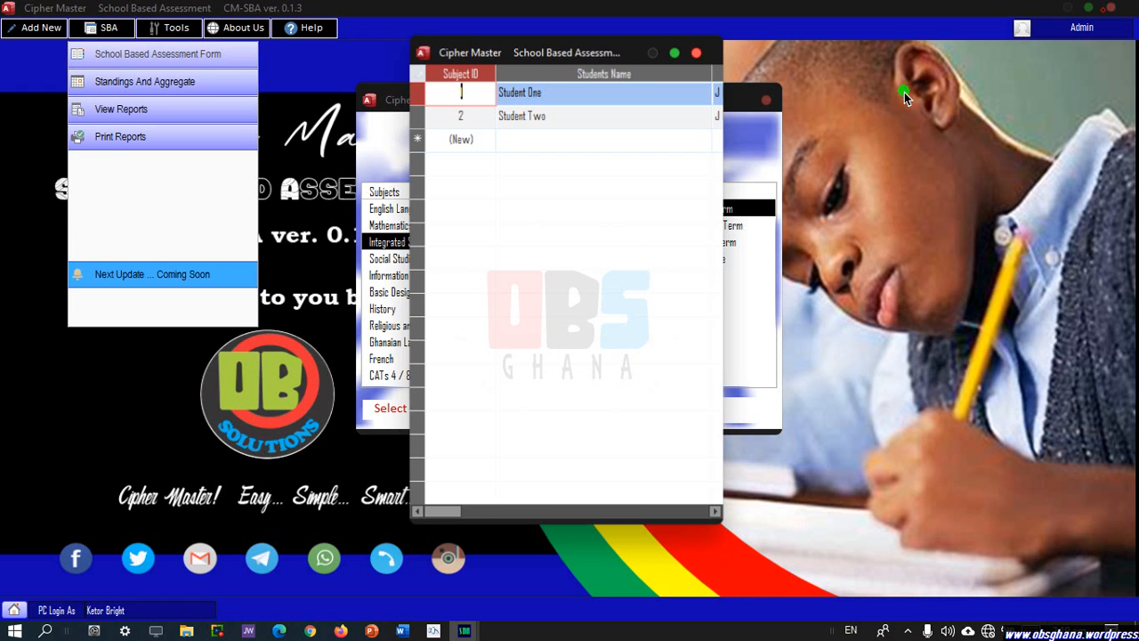
pyautogui.click(696, 53)
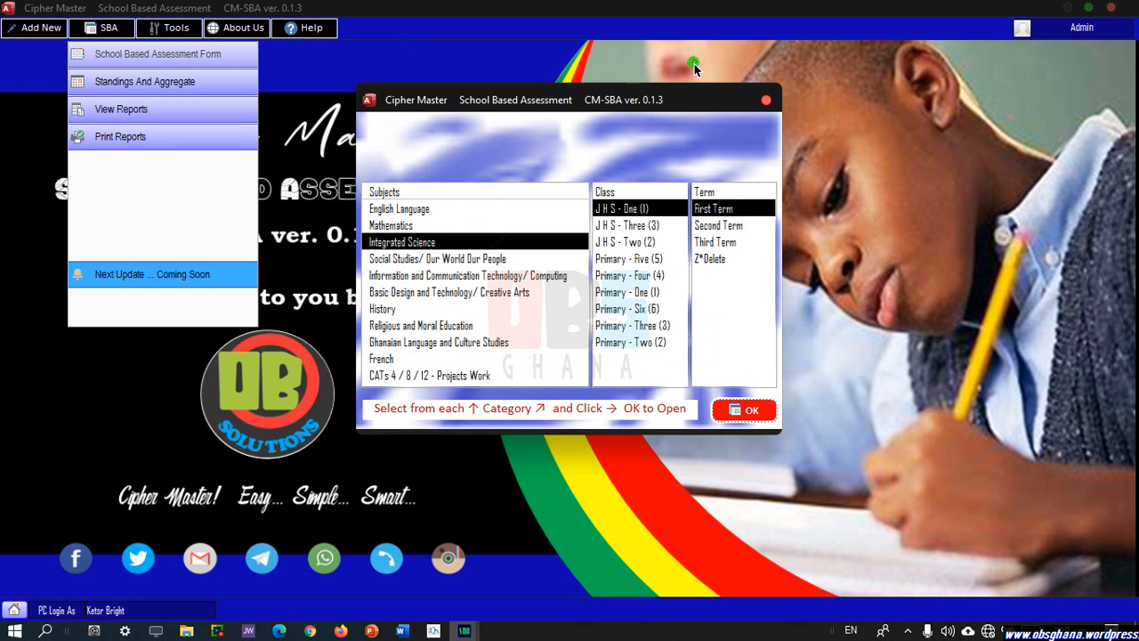
pyautogui.click(436, 259)
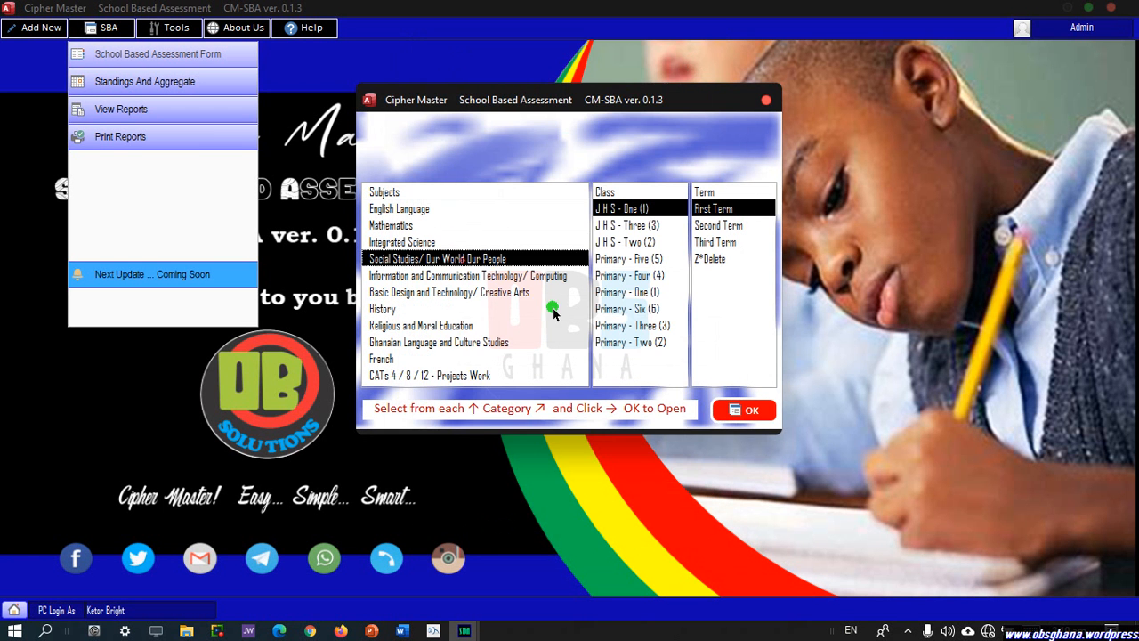
pyautogui.click(744, 406)
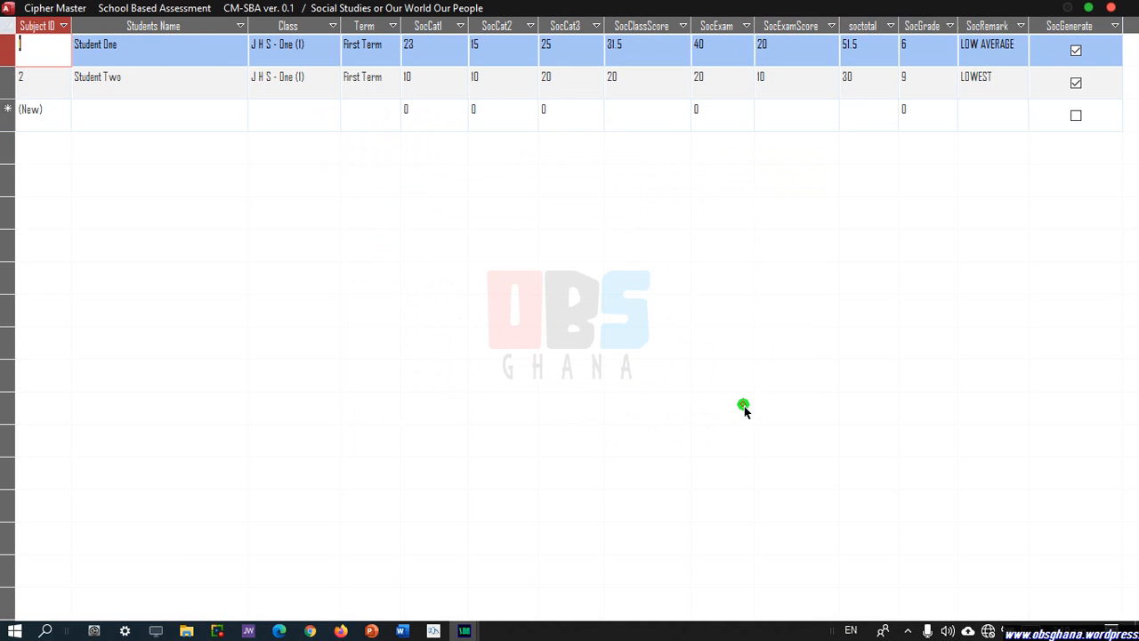
pyautogui.click(1111, 11)
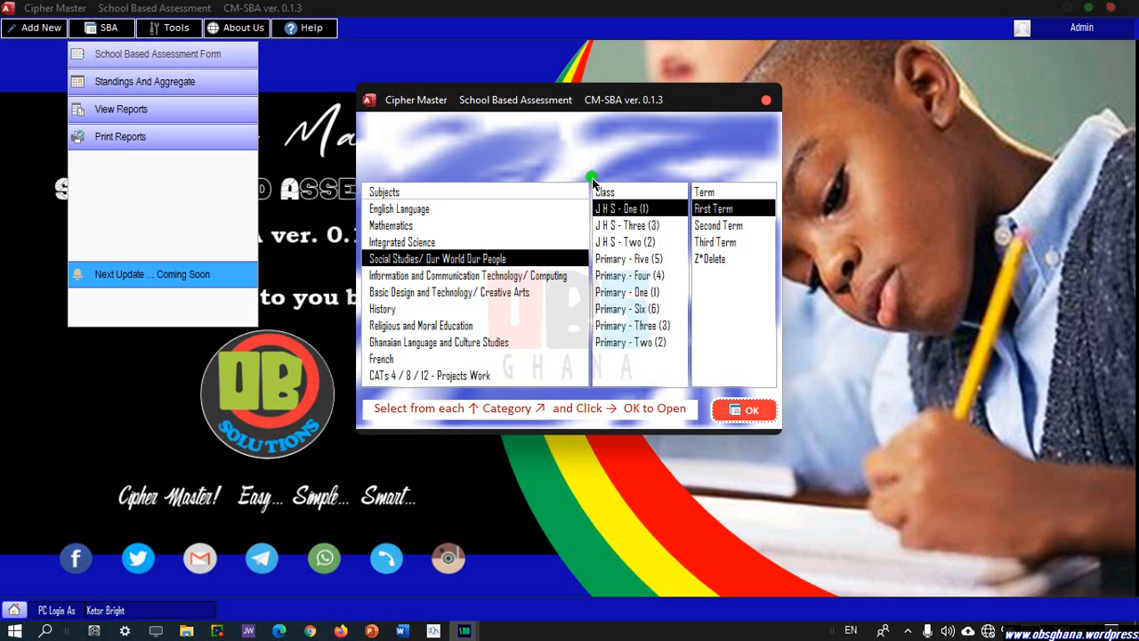
# Check the ICT, Basic Design and Technology, and Religious and Moral Education sheets, closing each.
pyautogui.click(467, 276)
pyautogui.click(738, 406)
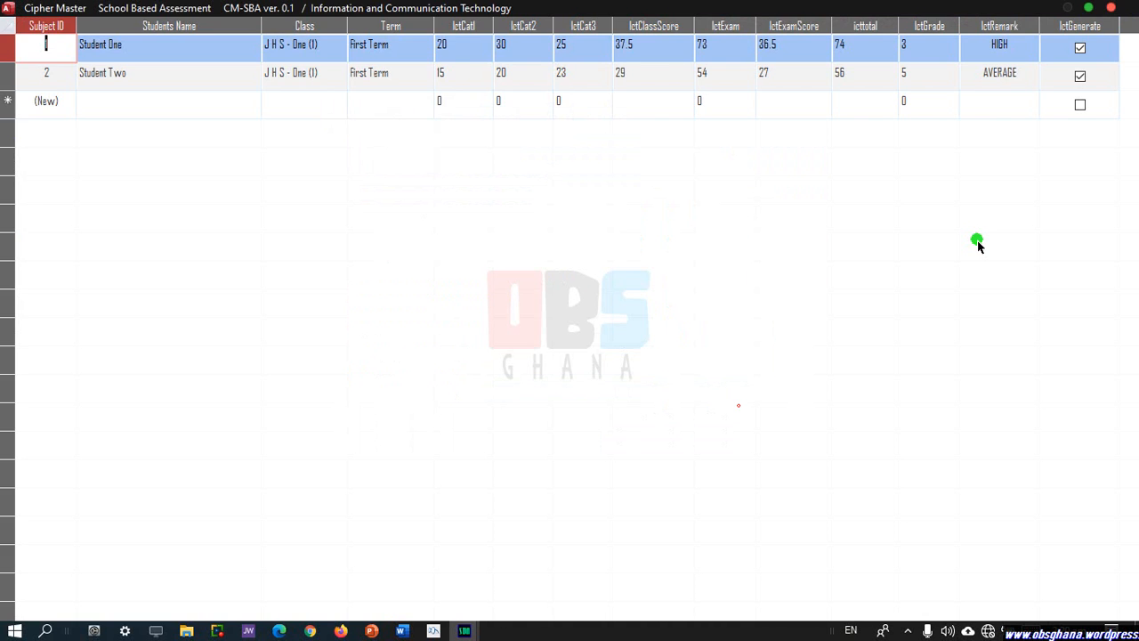
pyautogui.click(1111, 10)
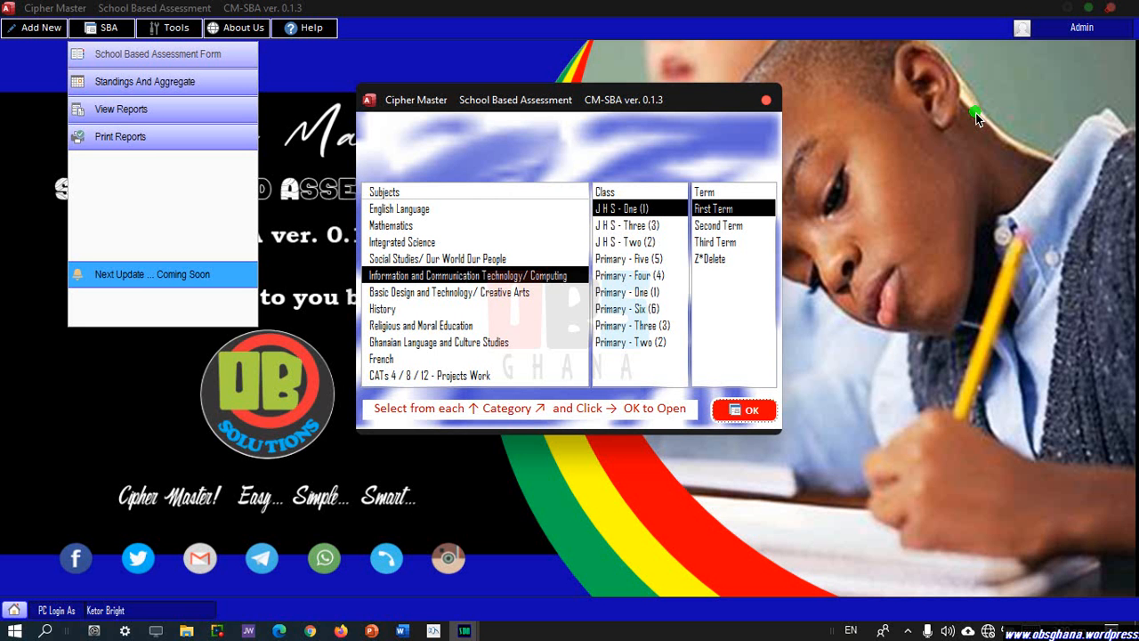
pyautogui.click(485, 294)
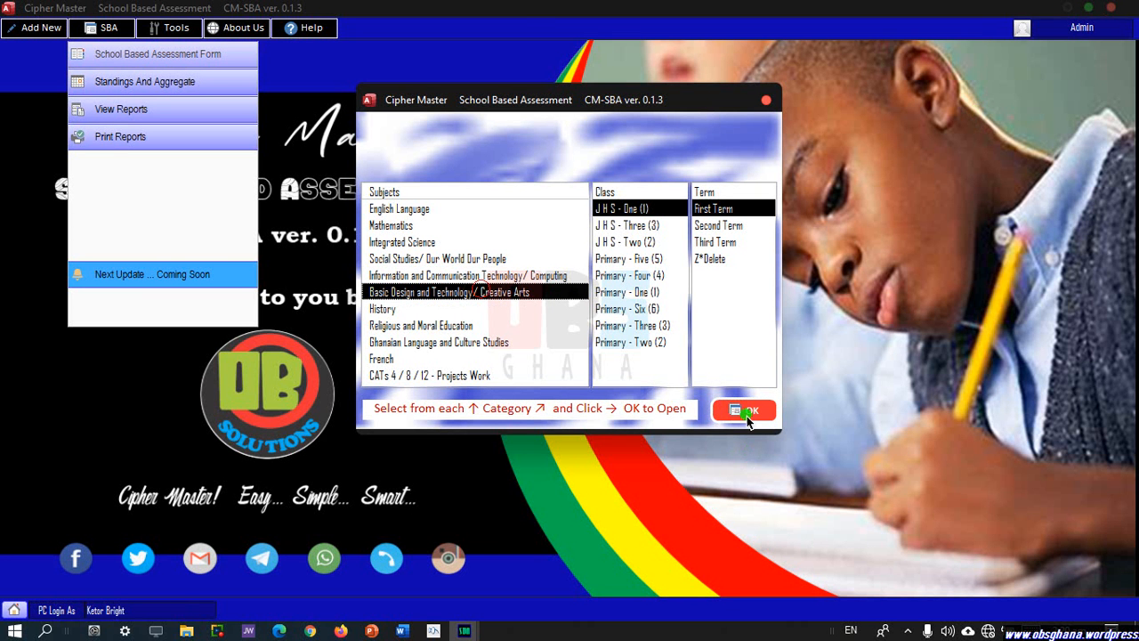
pyautogui.click(747, 414)
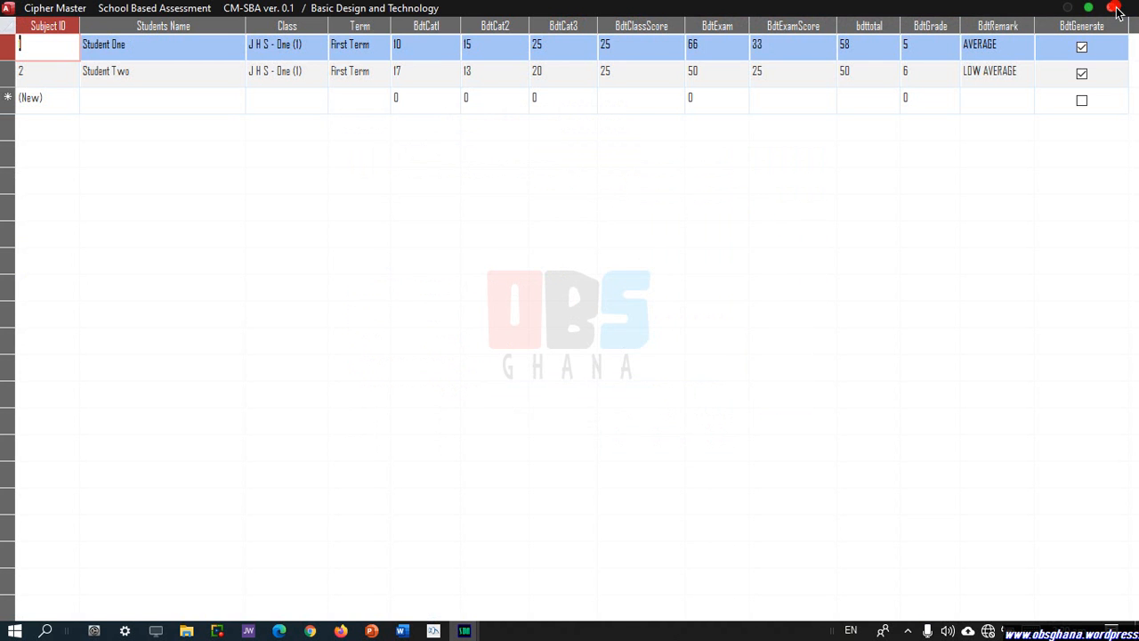
pyautogui.click(1113, 8)
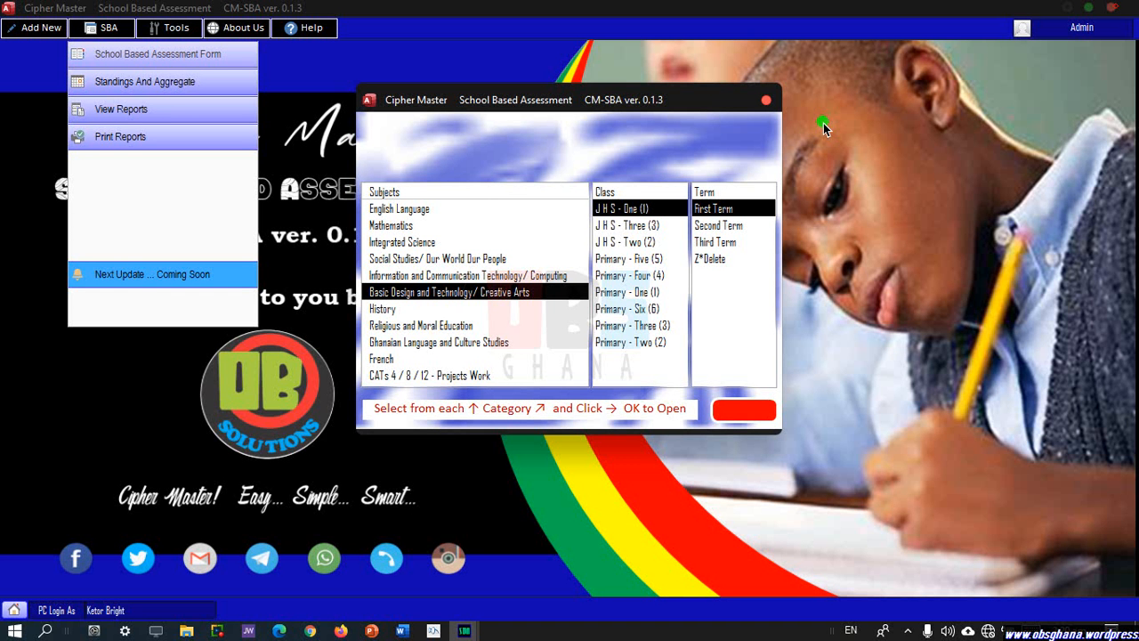
pyautogui.click(402, 311)
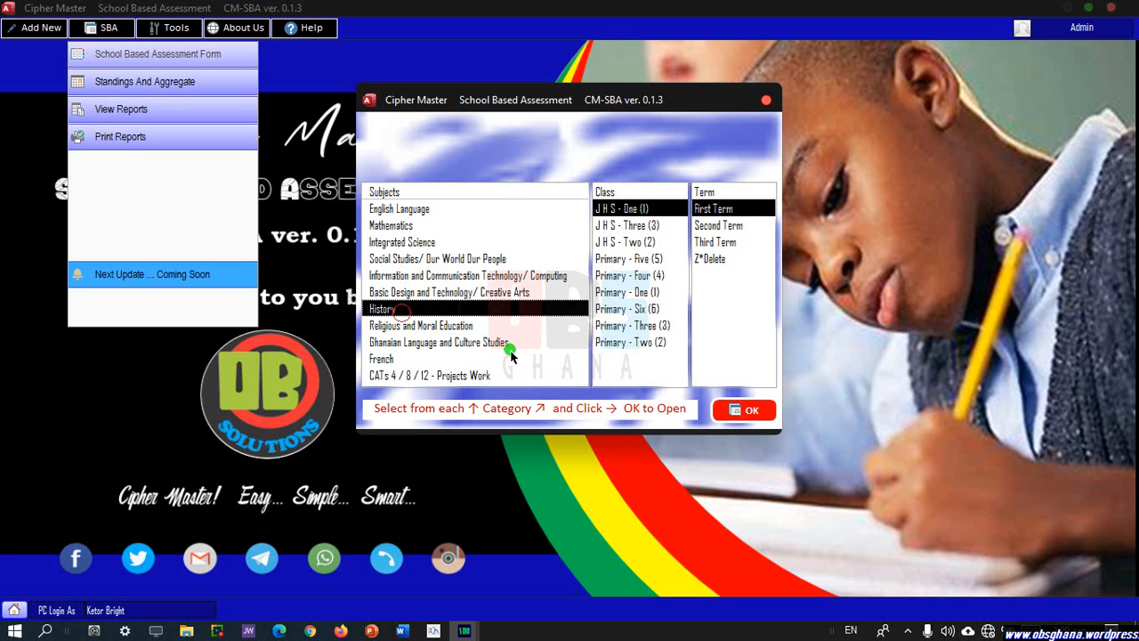
pyautogui.click(454, 327)
pyautogui.click(752, 411)
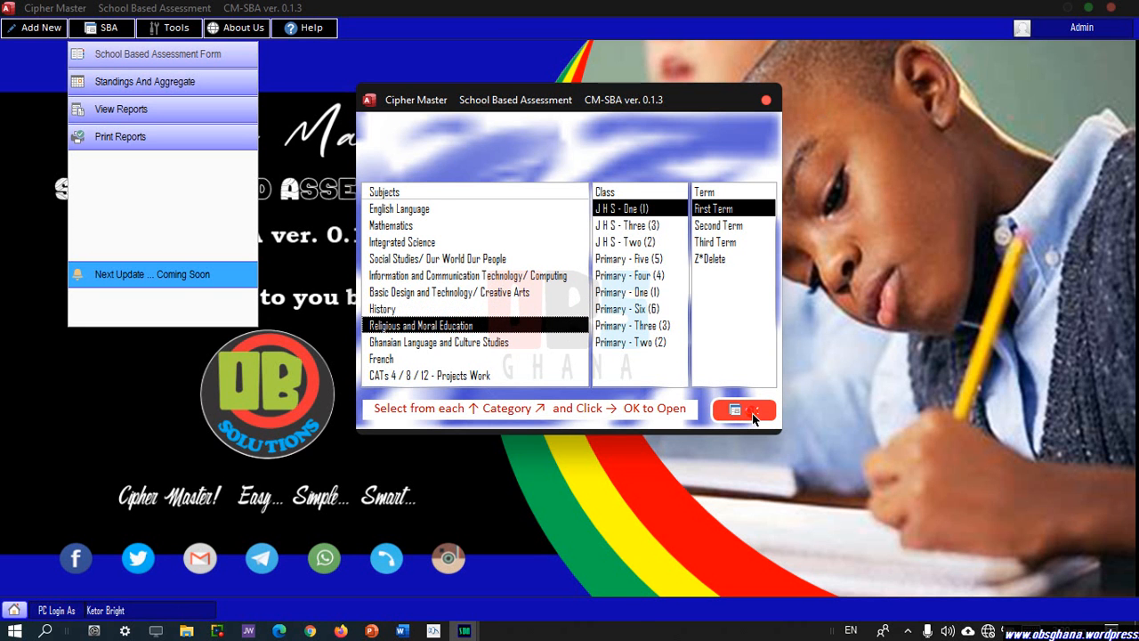
pyautogui.click(1113, 8)
# Check the Ghanaian Language and French grids, then open CATs 4/8/12 Projects Work.
pyautogui.press('Down')
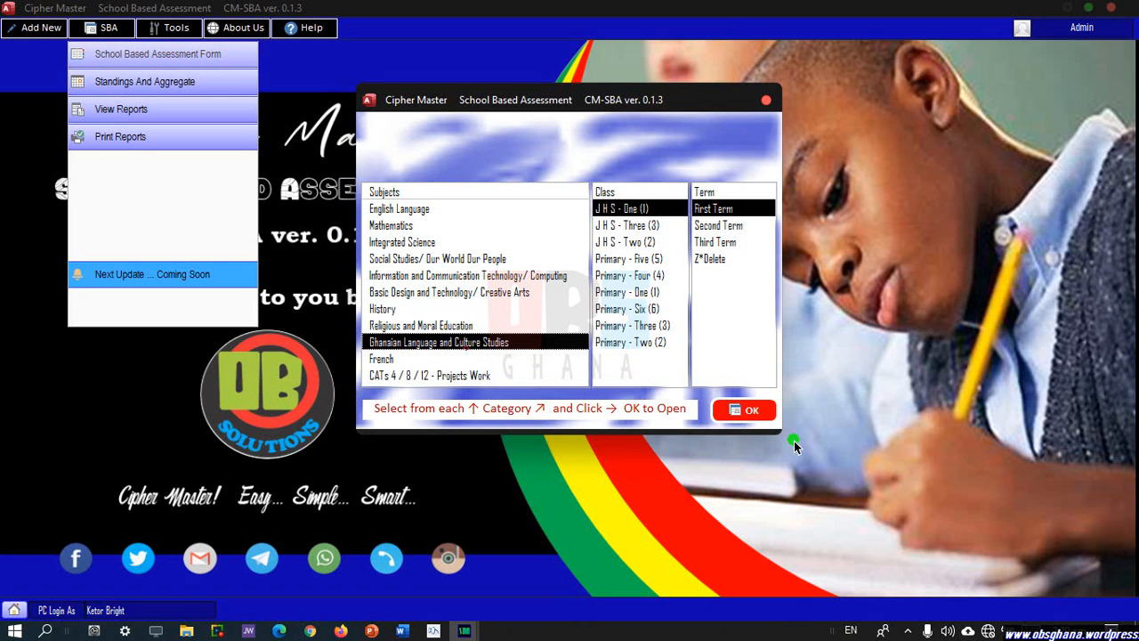
pyautogui.click(752, 410)
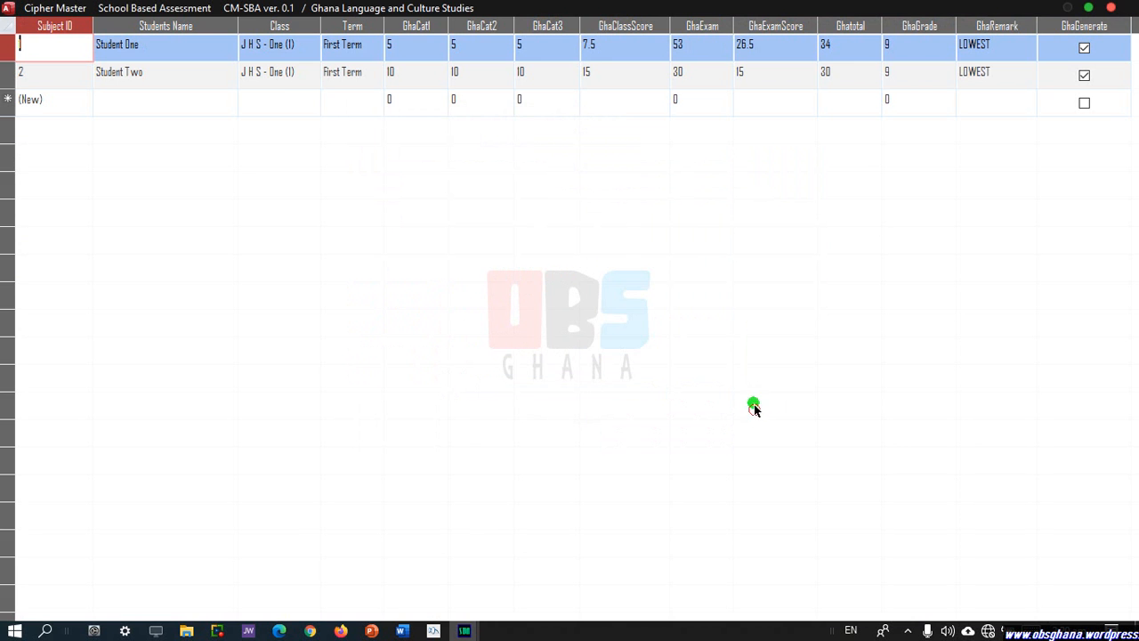
pyautogui.click(1113, 9)
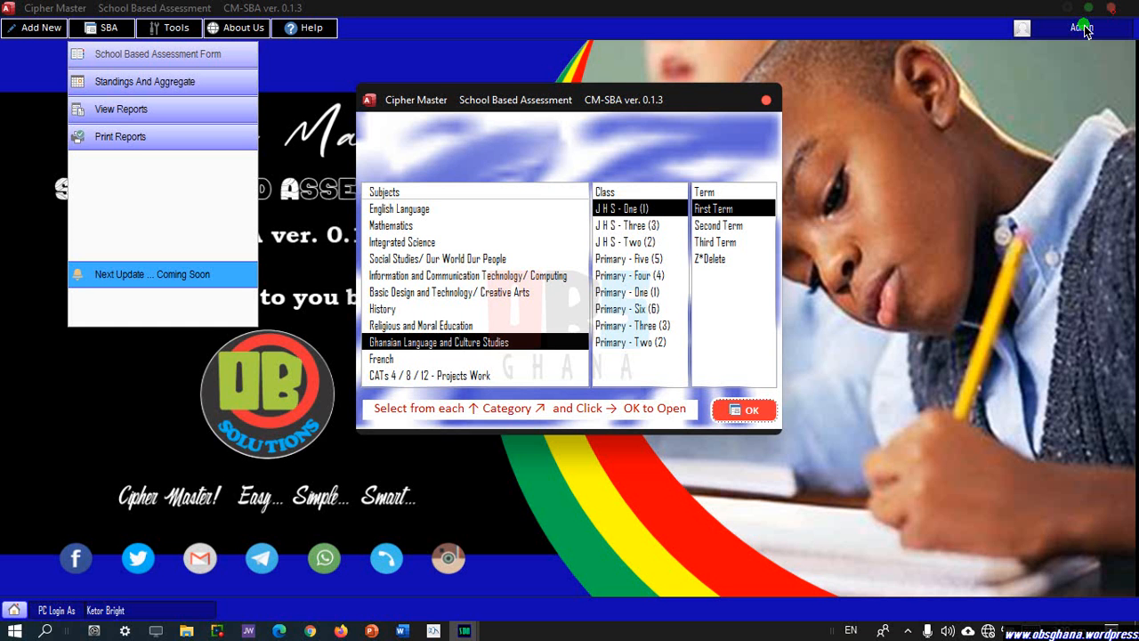
pyautogui.press('Down')
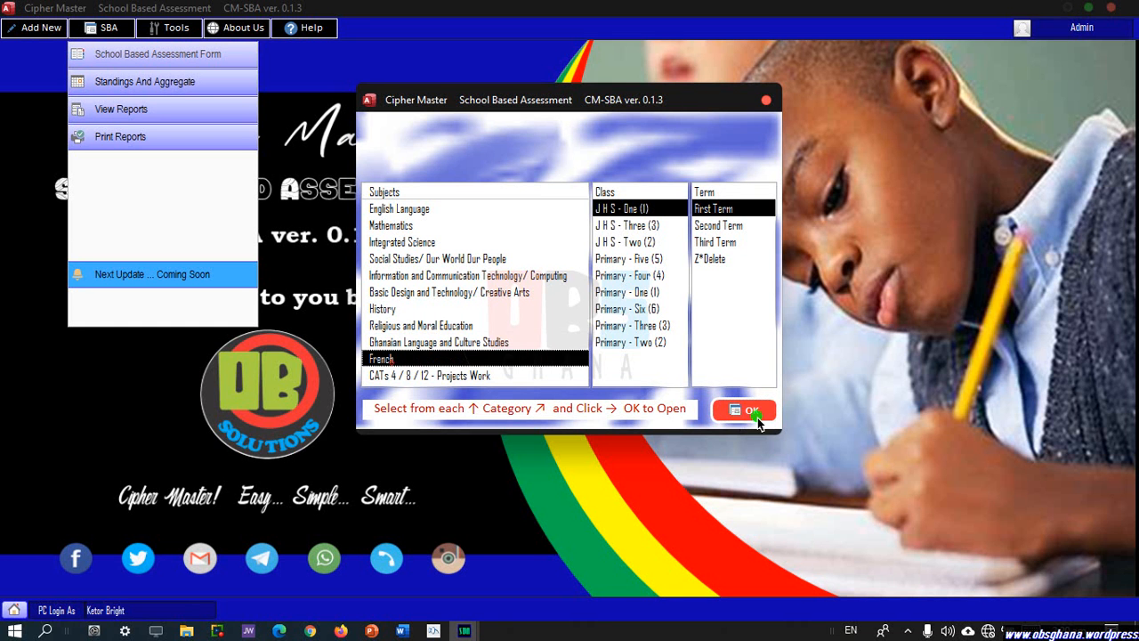
pyautogui.click(754, 412)
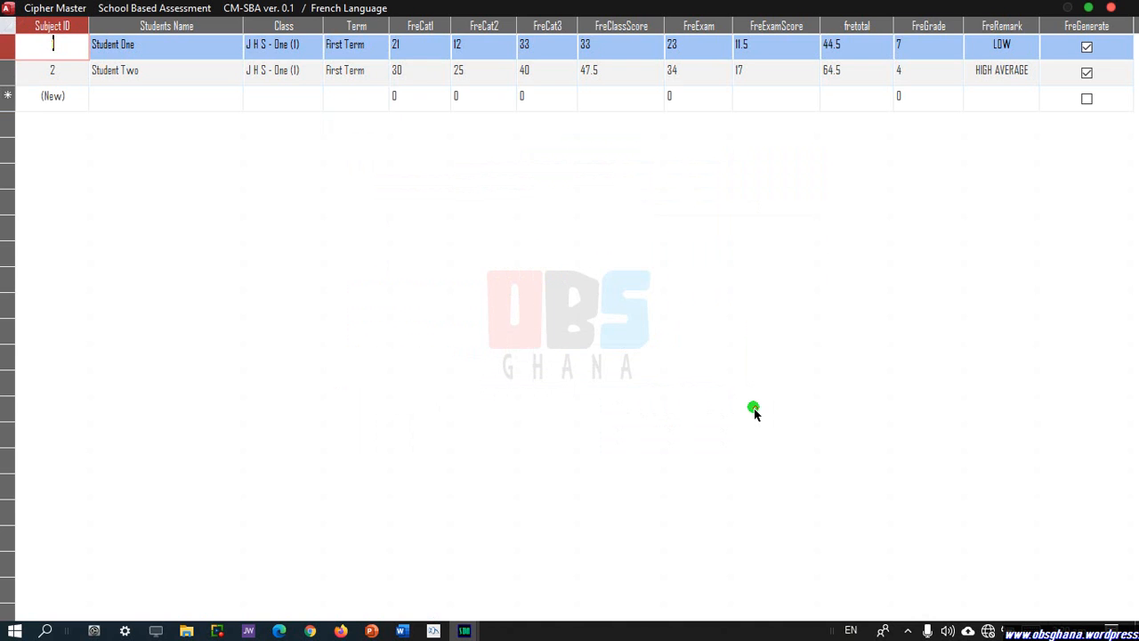
pyautogui.click(1111, 7)
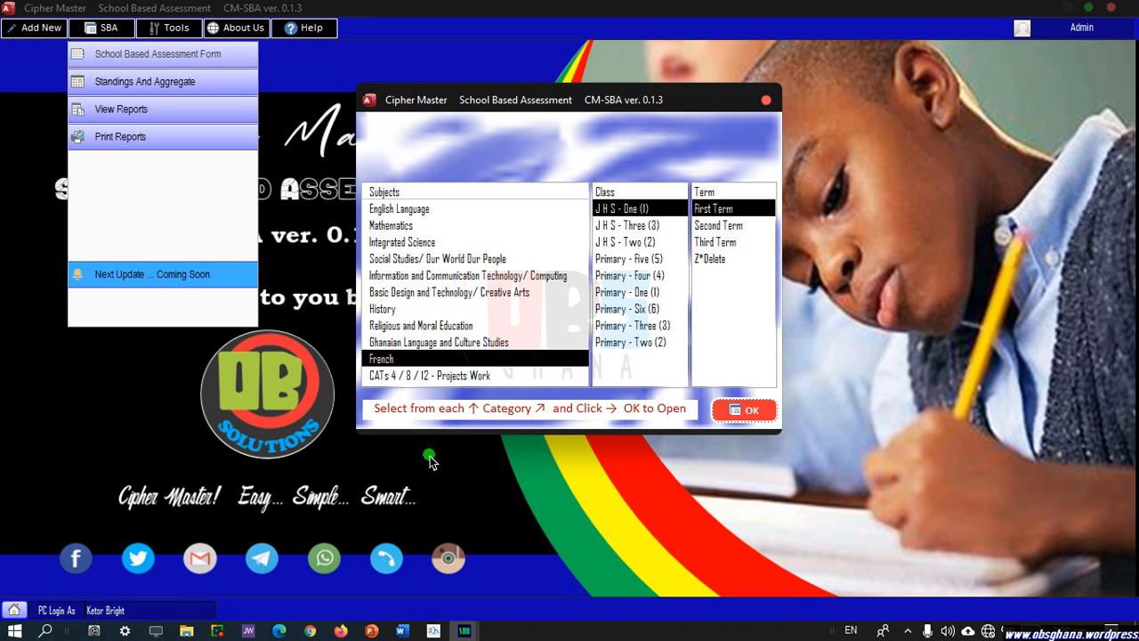
pyautogui.click(501, 377)
pyautogui.click(739, 416)
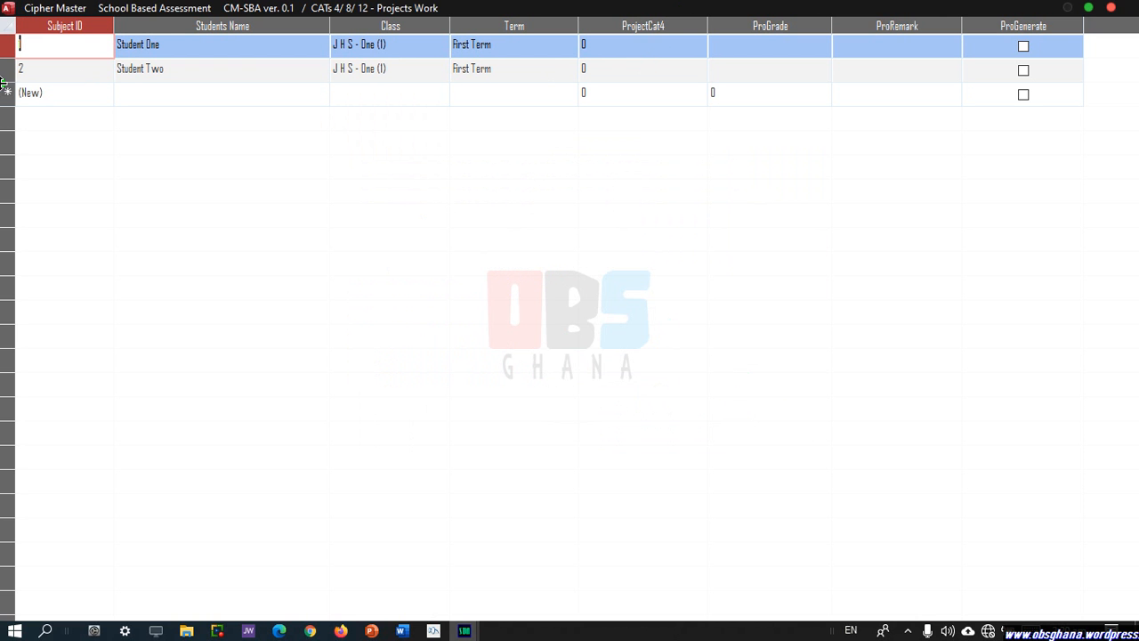
# Enter project scores 80 for Student One and 90 for Student Two.
pyautogui.click(628, 44)
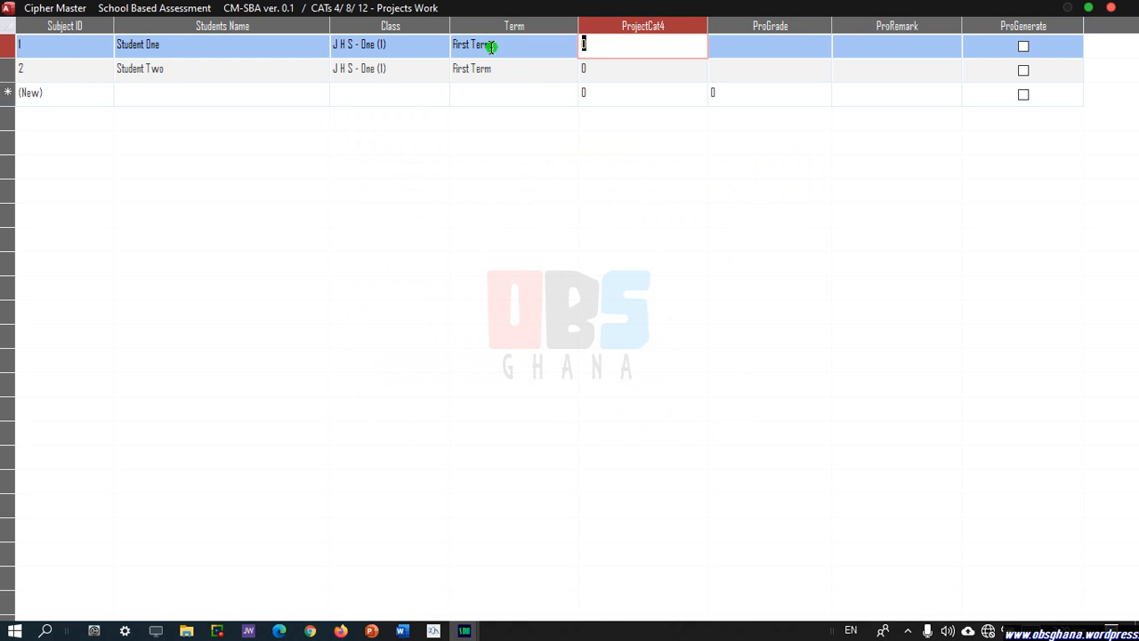
pyautogui.write('80')
pyautogui.click(592, 69)
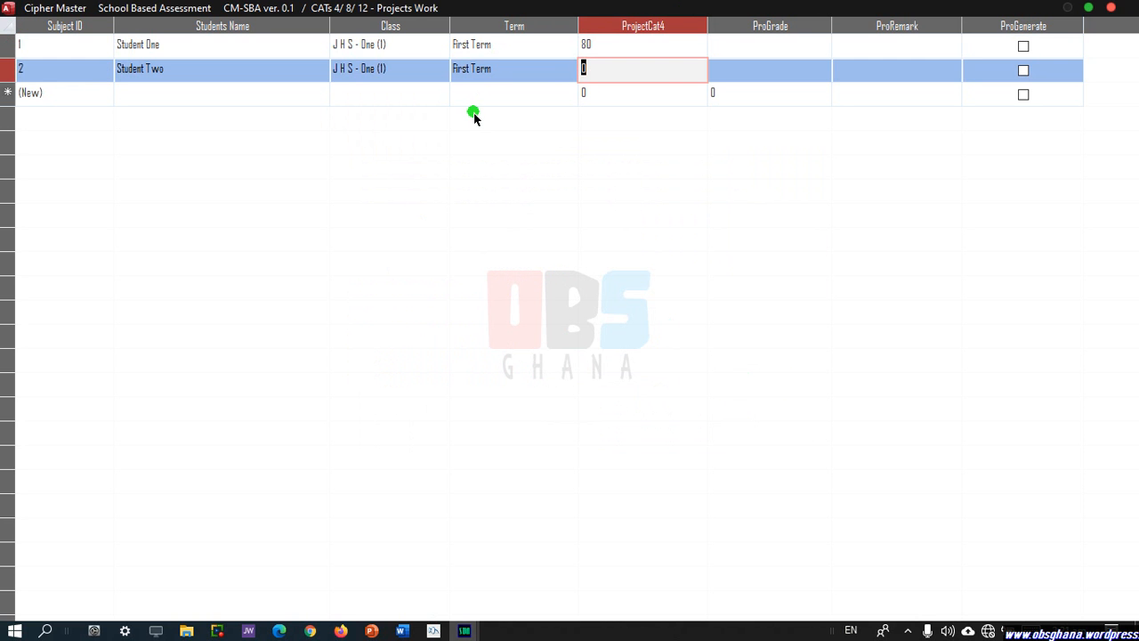
pyautogui.write('90')
# Generate both students' project grades (2 HIGHER, 1 HIGHEST) and close the grid.
pyautogui.click(1023, 46)
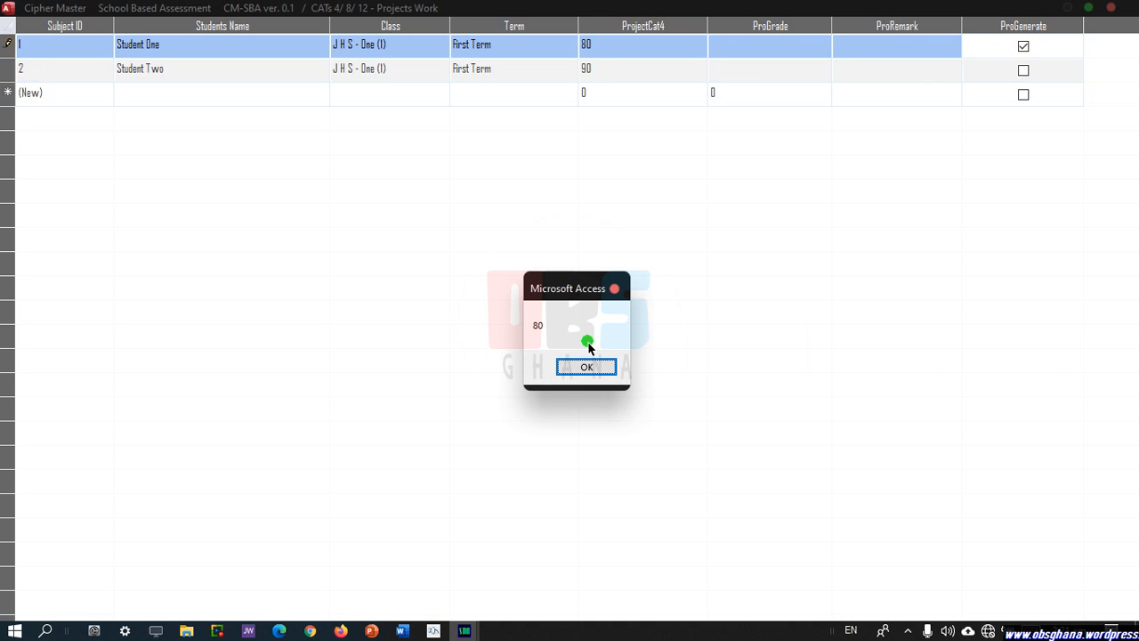
pyautogui.press('Return')
pyautogui.click(1024, 70)
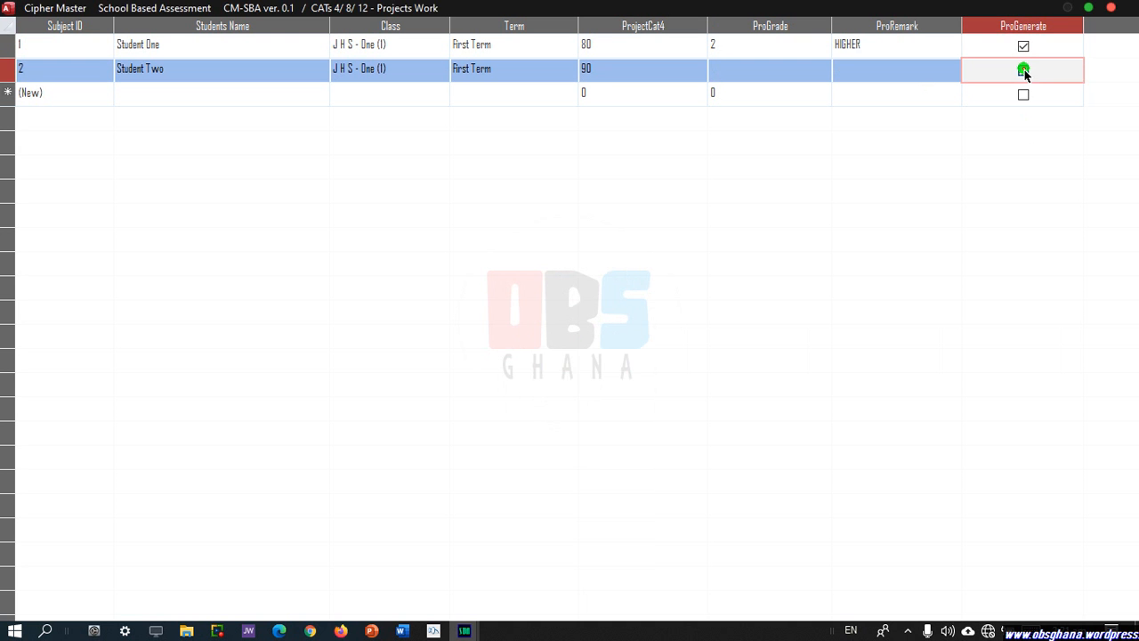
pyautogui.press('Return')
pyautogui.click(1112, 10)
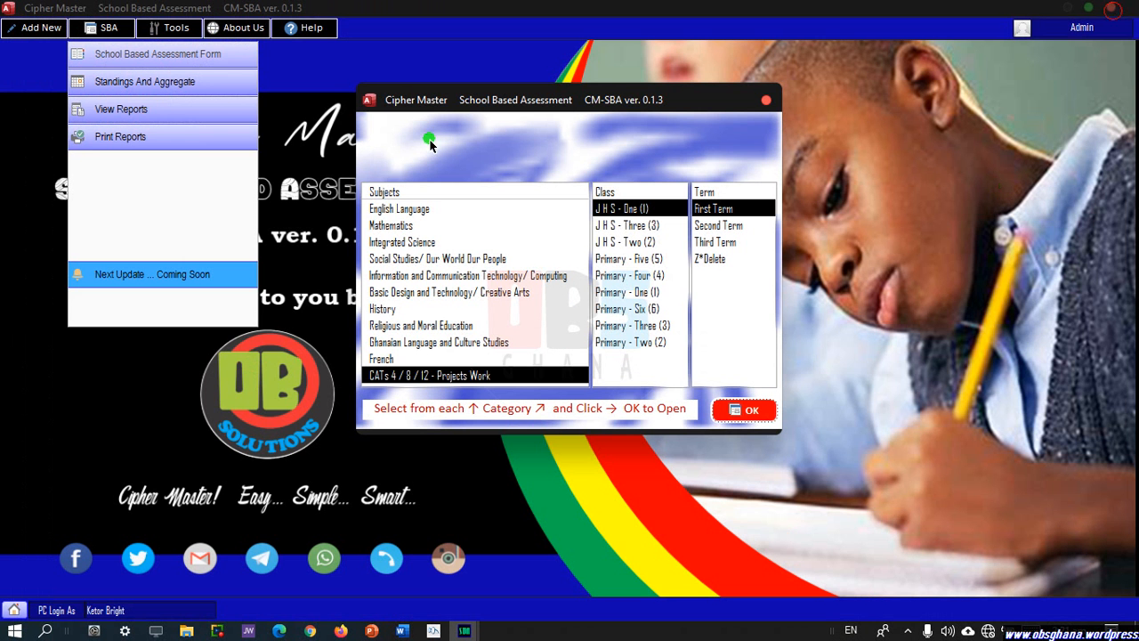
# Recheck the Projects Work grid, close the SBA chooser, and start Standings And Aggregate.
pyautogui.click(747, 416)
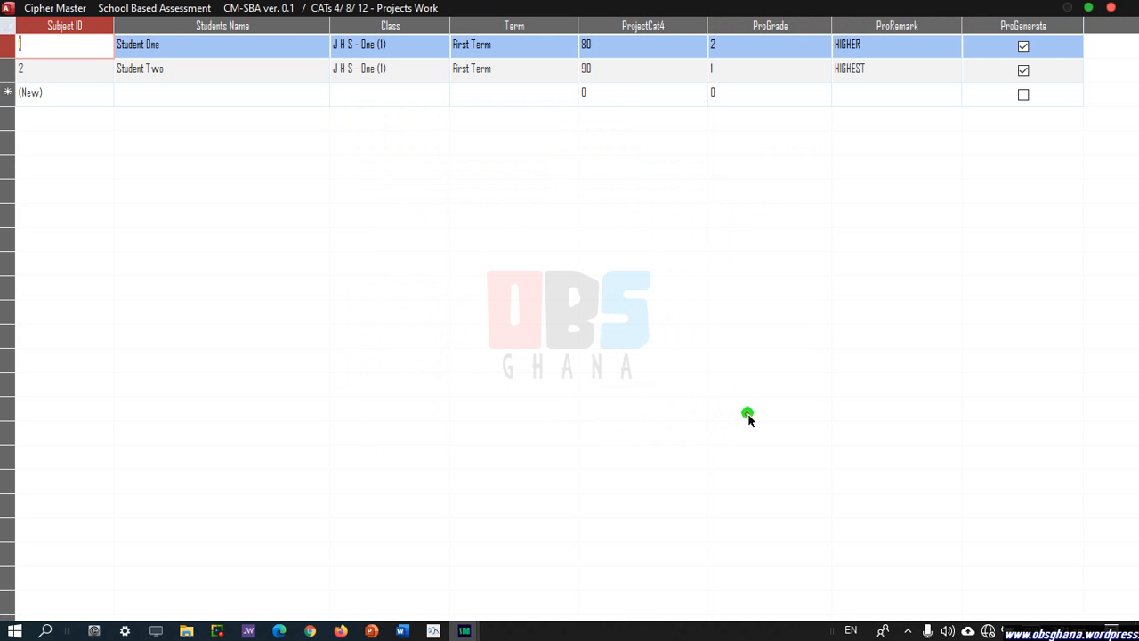
pyautogui.click(1110, 8)
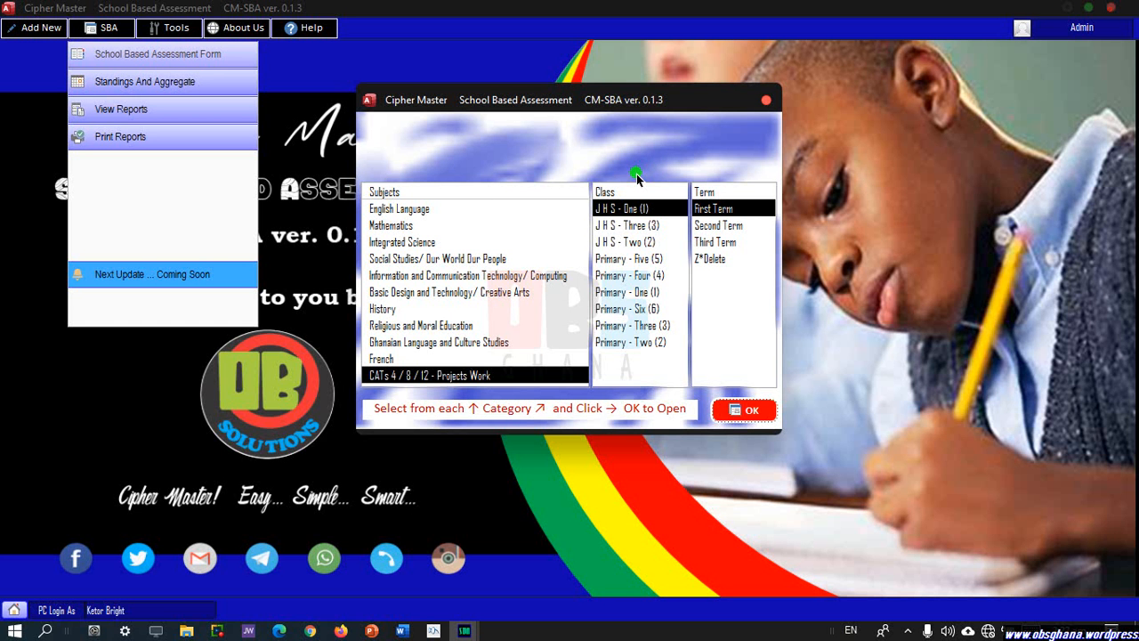
pyautogui.click(766, 100)
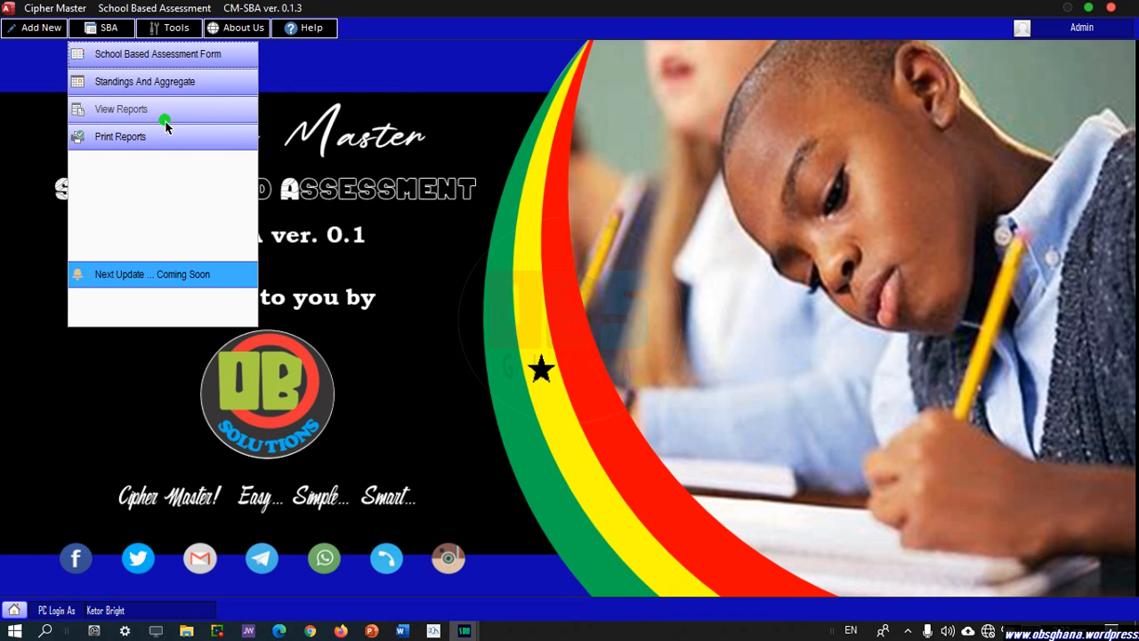
pyautogui.click(147, 80)
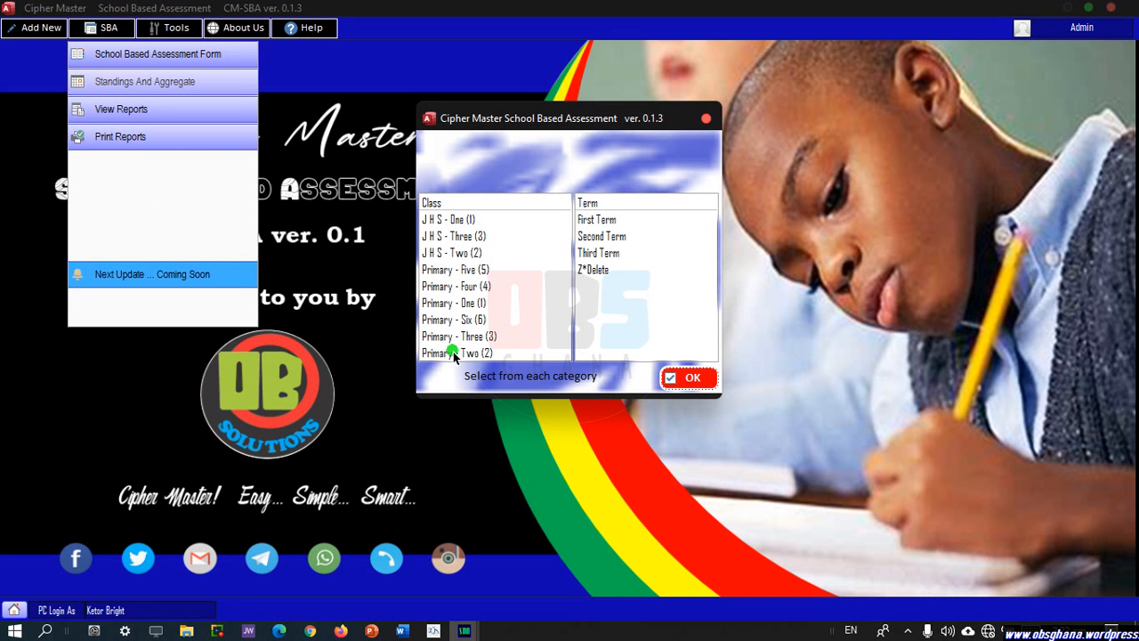
# Open the standings form for J H S - One (1), First Term.
pyautogui.click(463, 220)
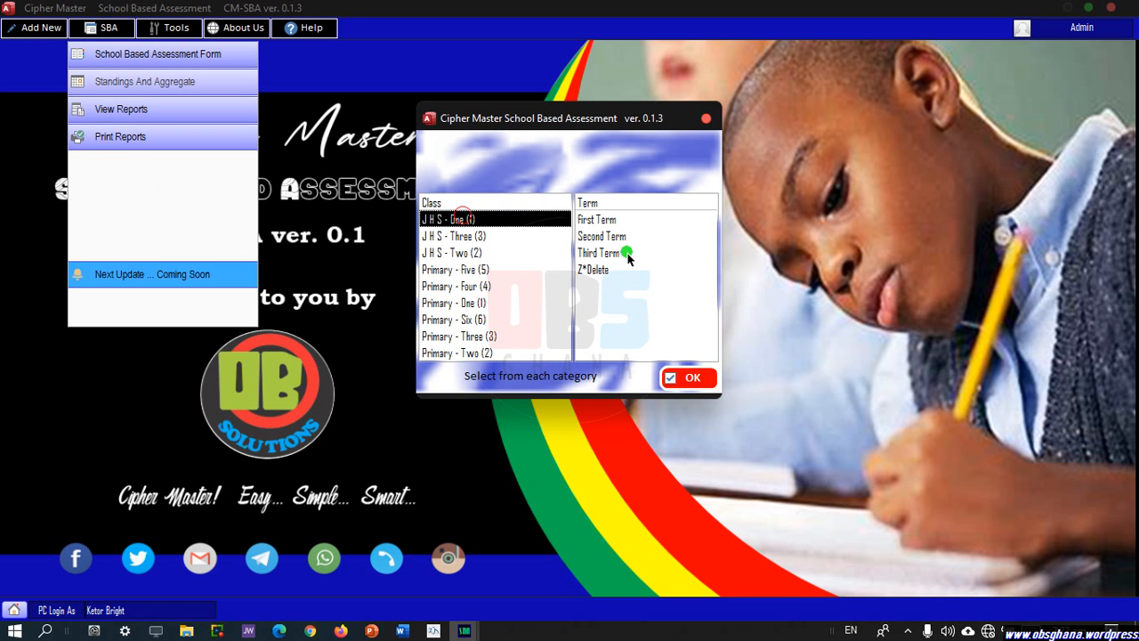
pyautogui.click(597, 220)
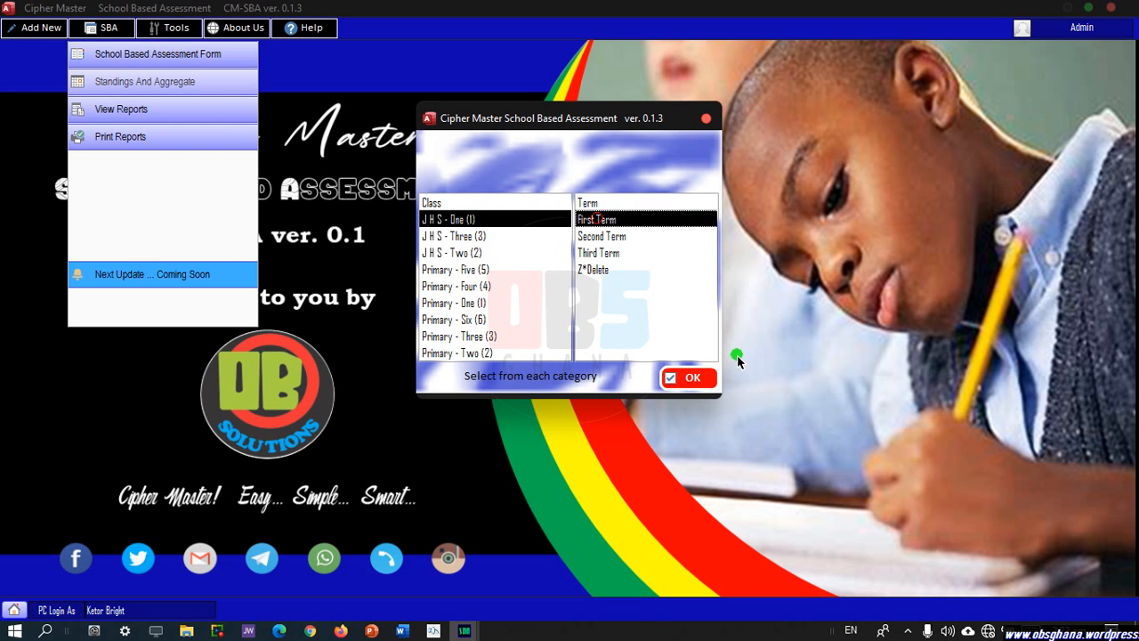
pyautogui.click(688, 388)
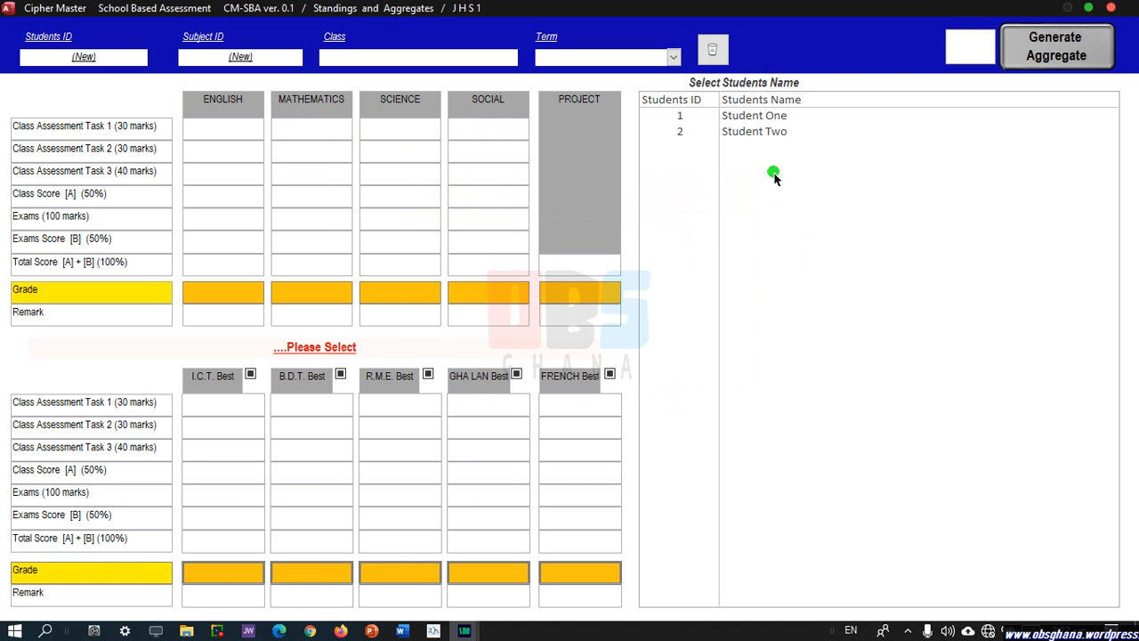
# Load Student One's scores (aggregate 25) and tick B.D.T. and GHA LAN instead of I.C.T.
pyautogui.click(765, 121)
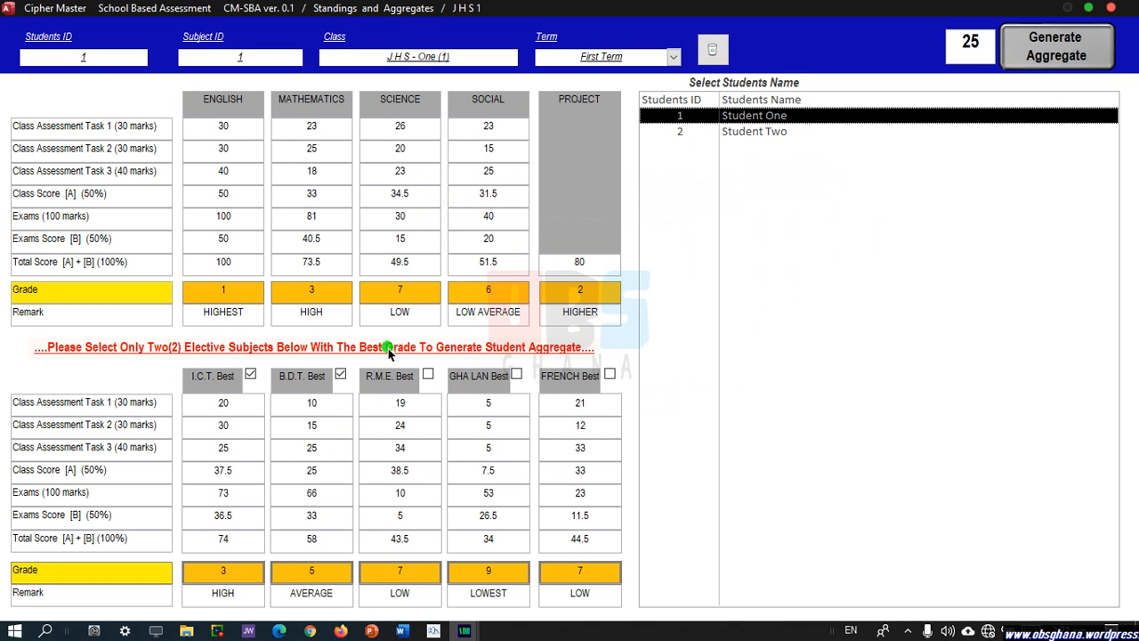
pyautogui.click(250, 374)
pyautogui.click(250, 374)
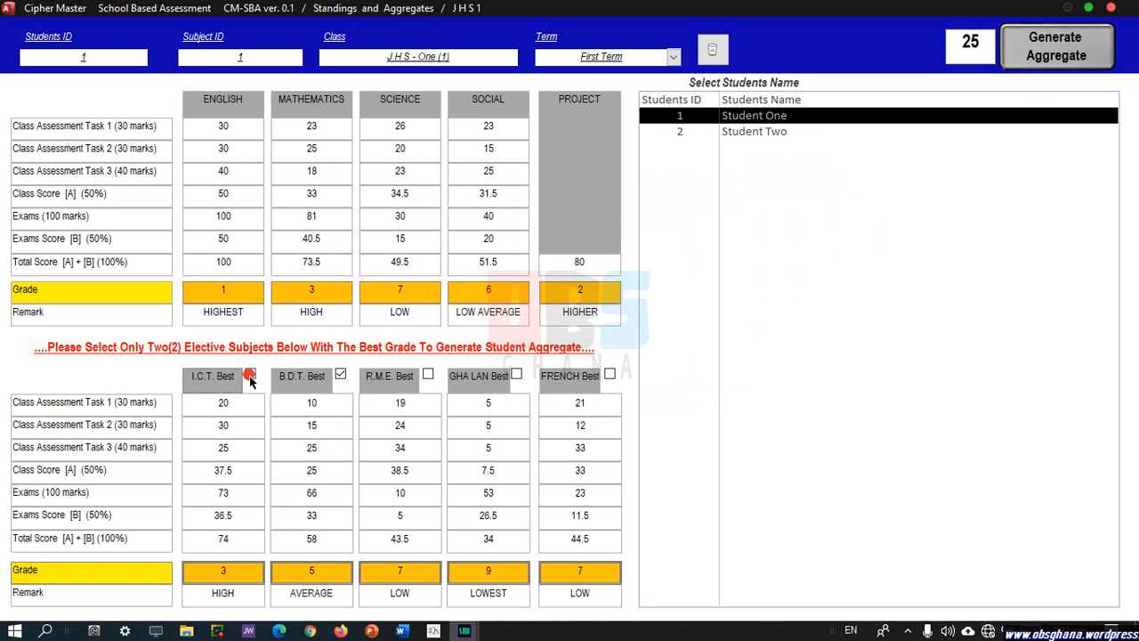
pyautogui.click(340, 374)
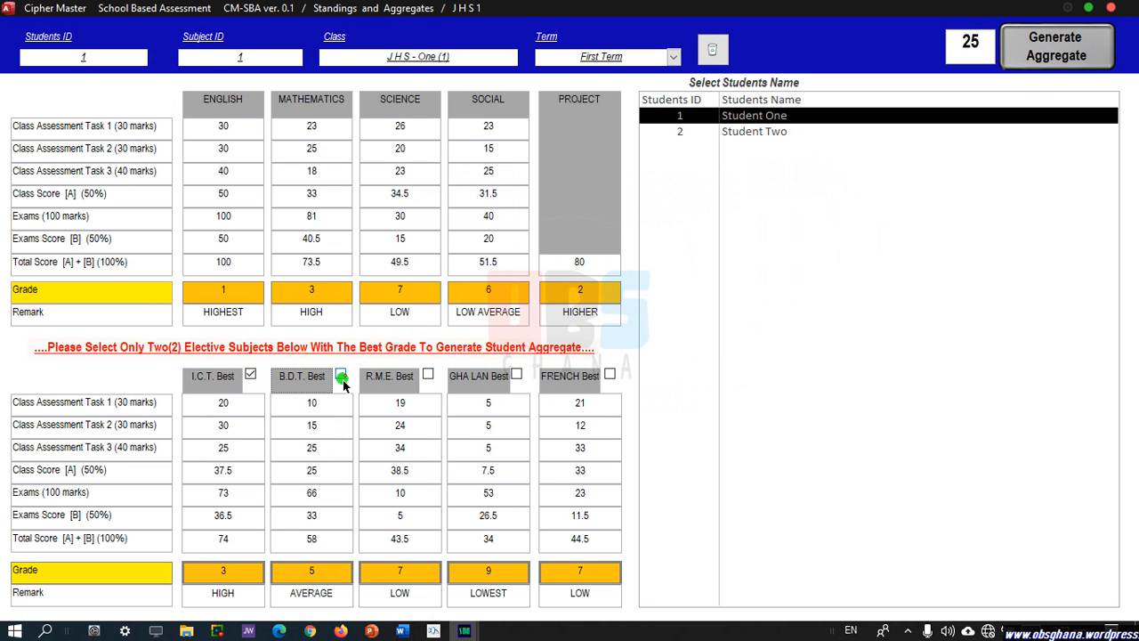
pyautogui.click(250, 374)
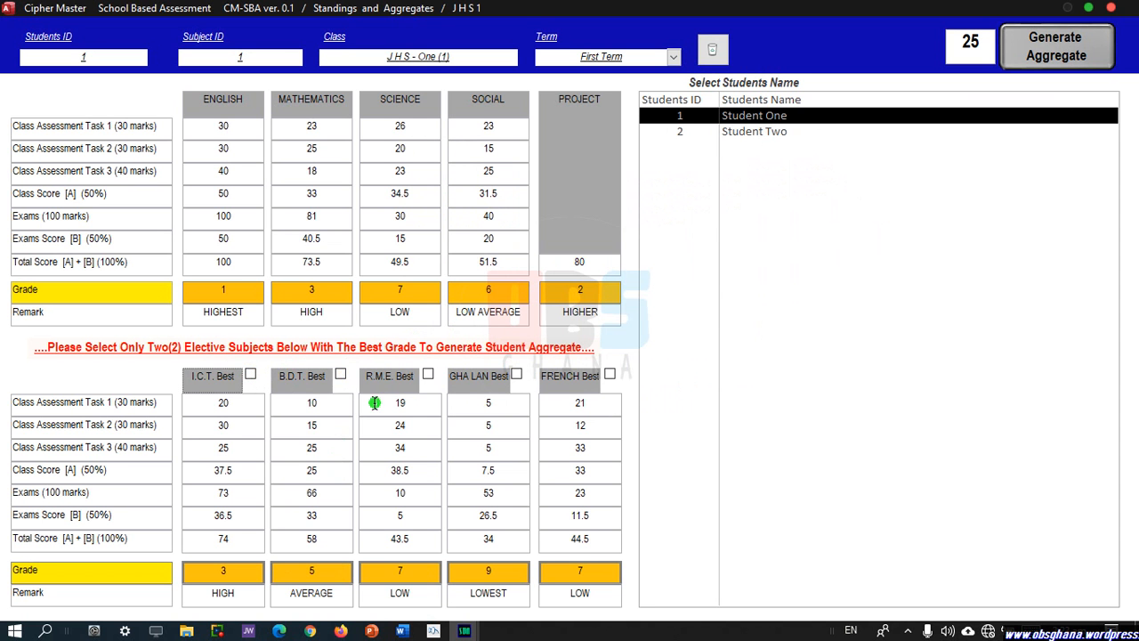
pyautogui.click(340, 374)
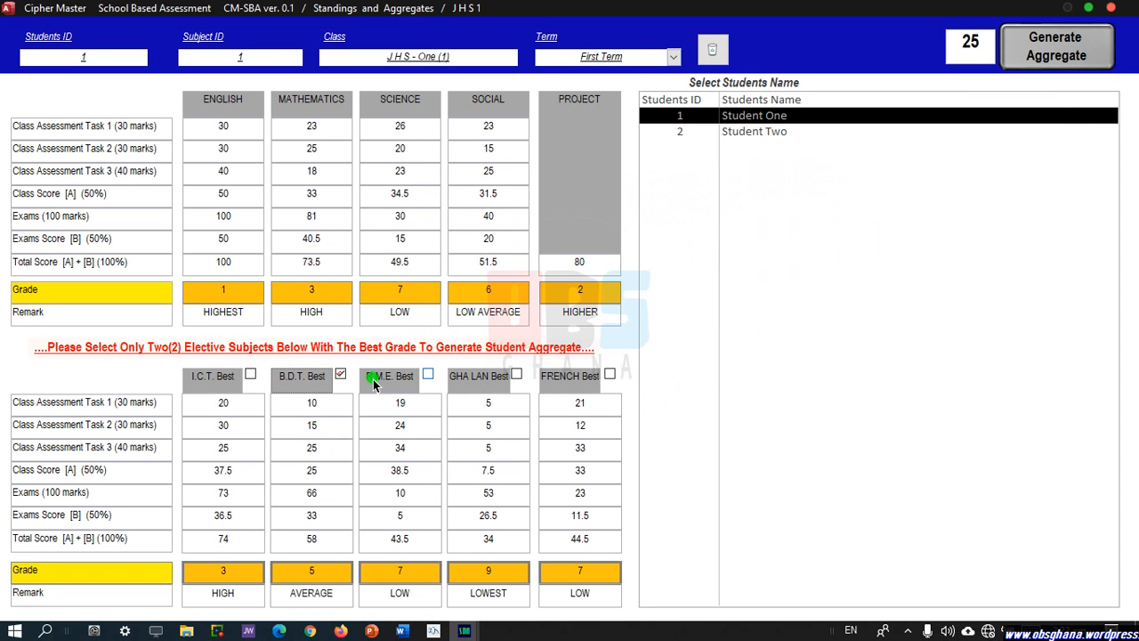
pyautogui.click(514, 375)
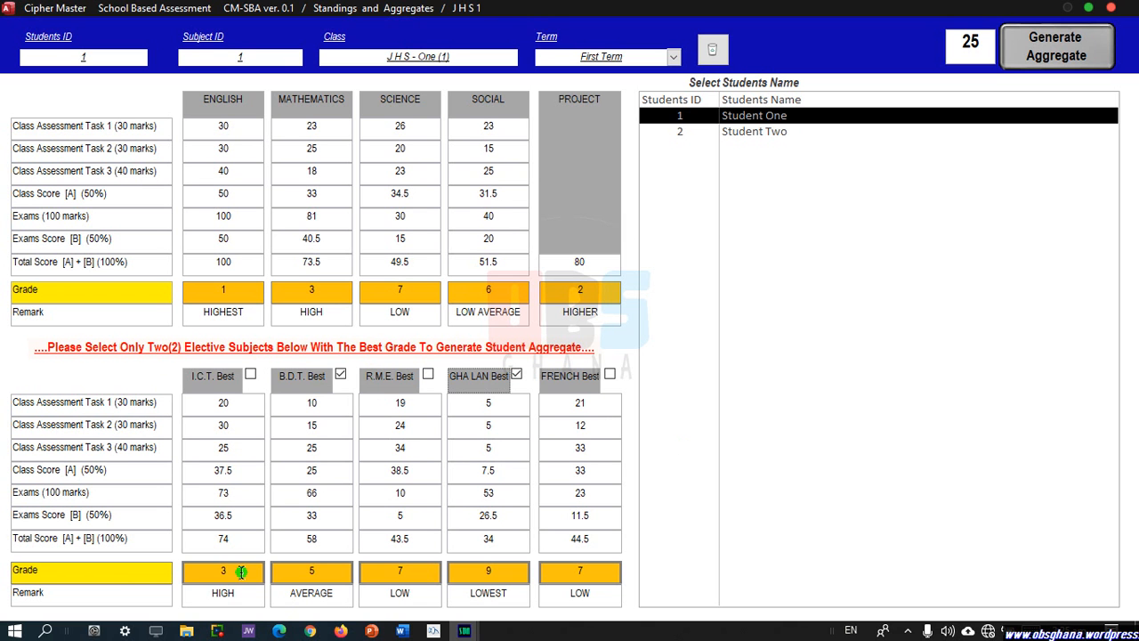
# Re-tick I.C.T., untick GHA LAN after the too-many-electives warning, and regenerate aggregate 25.
pyautogui.click(251, 375)
pyautogui.click(340, 374)
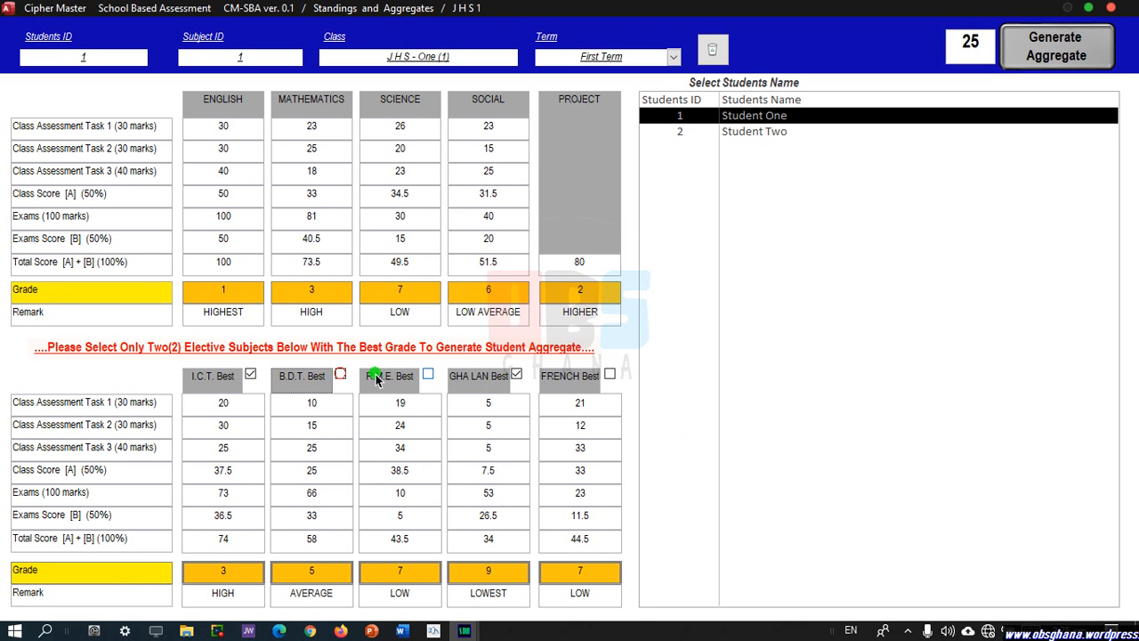
pyautogui.click(340, 374)
pyautogui.click(1030, 63)
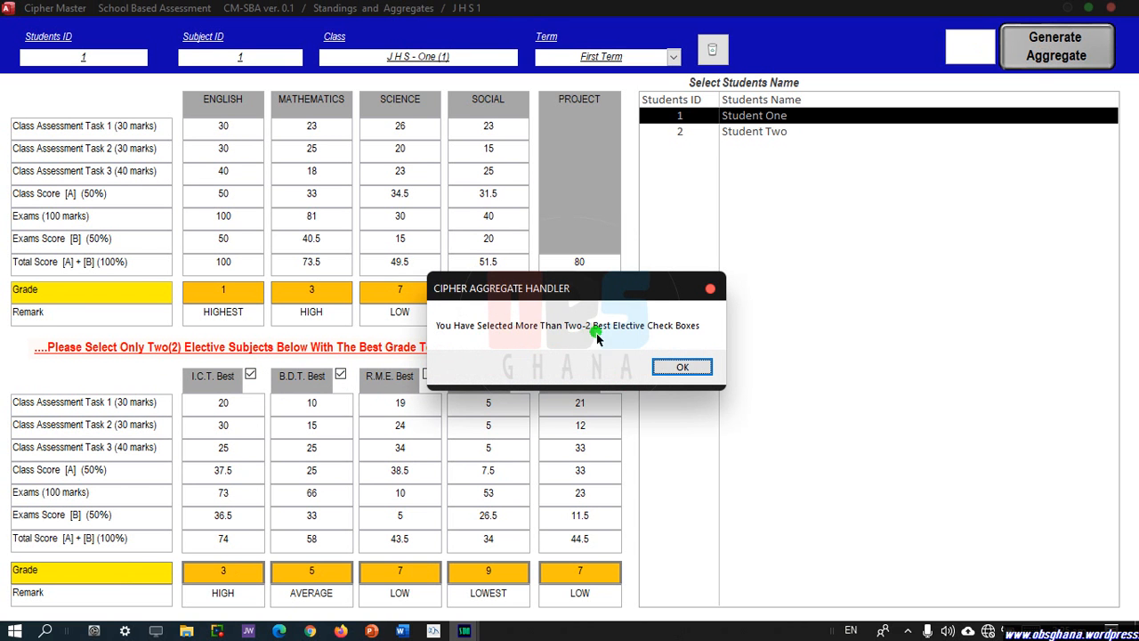
pyautogui.click(694, 366)
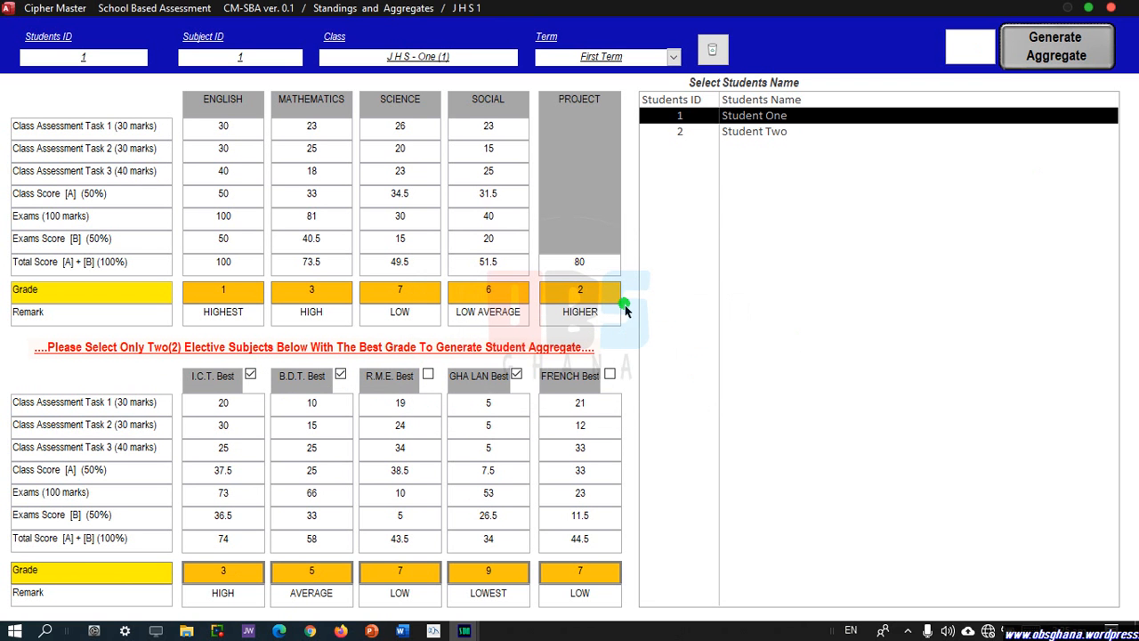
pyautogui.click(516, 374)
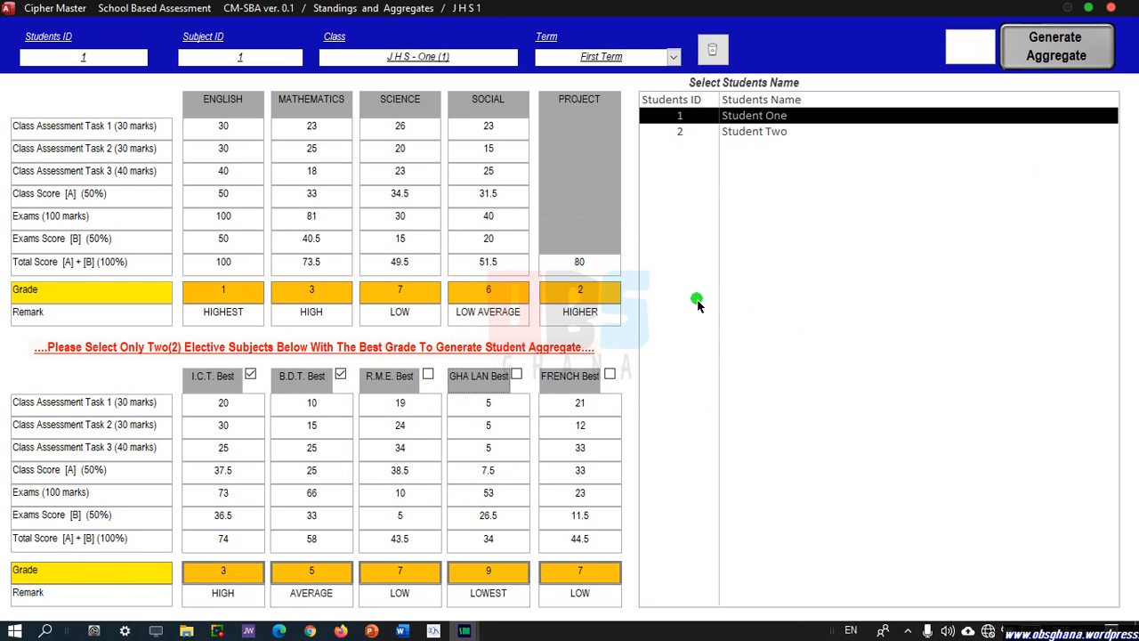
pyautogui.click(1050, 59)
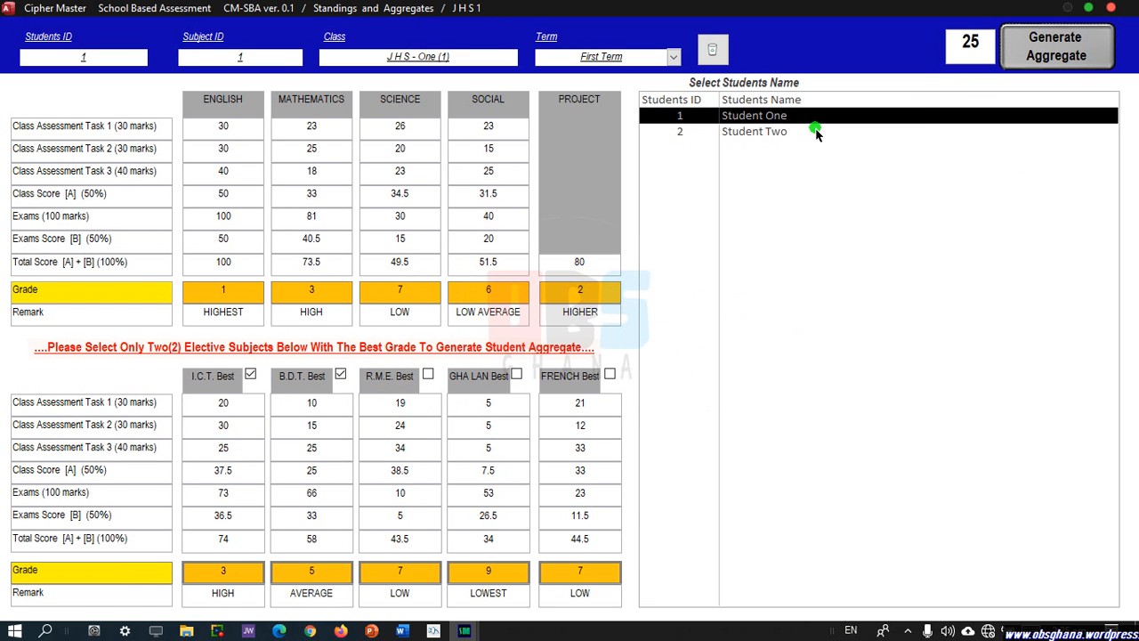
# For Student Two, set I.C.T. and French as best electives and generate aggregate 30.
pyautogui.click(761, 135)
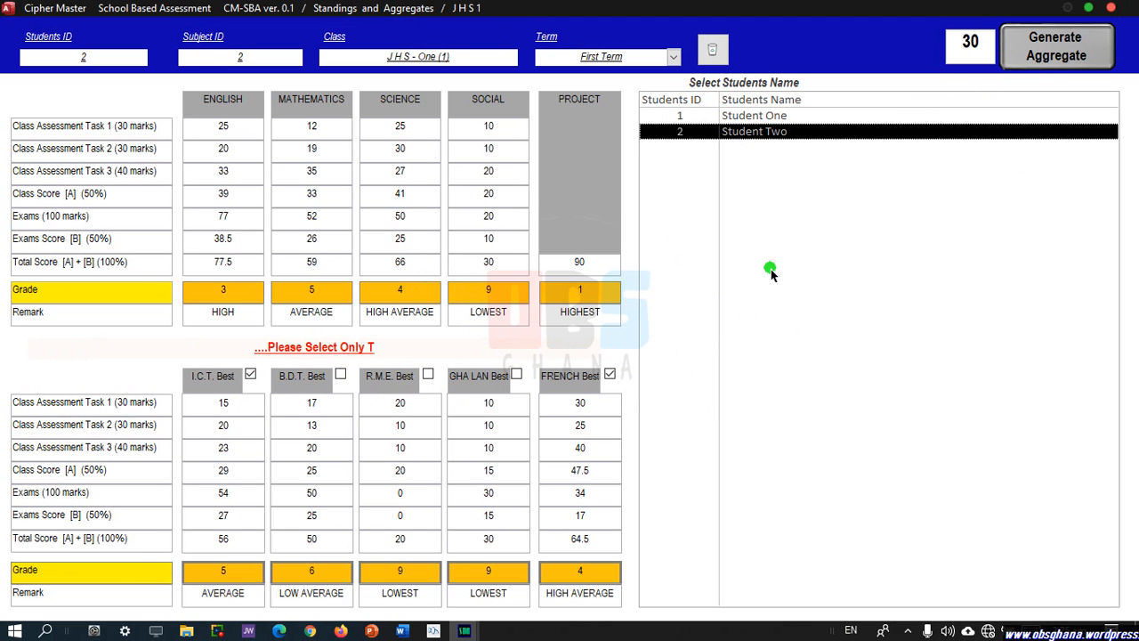
pyautogui.click(1049, 64)
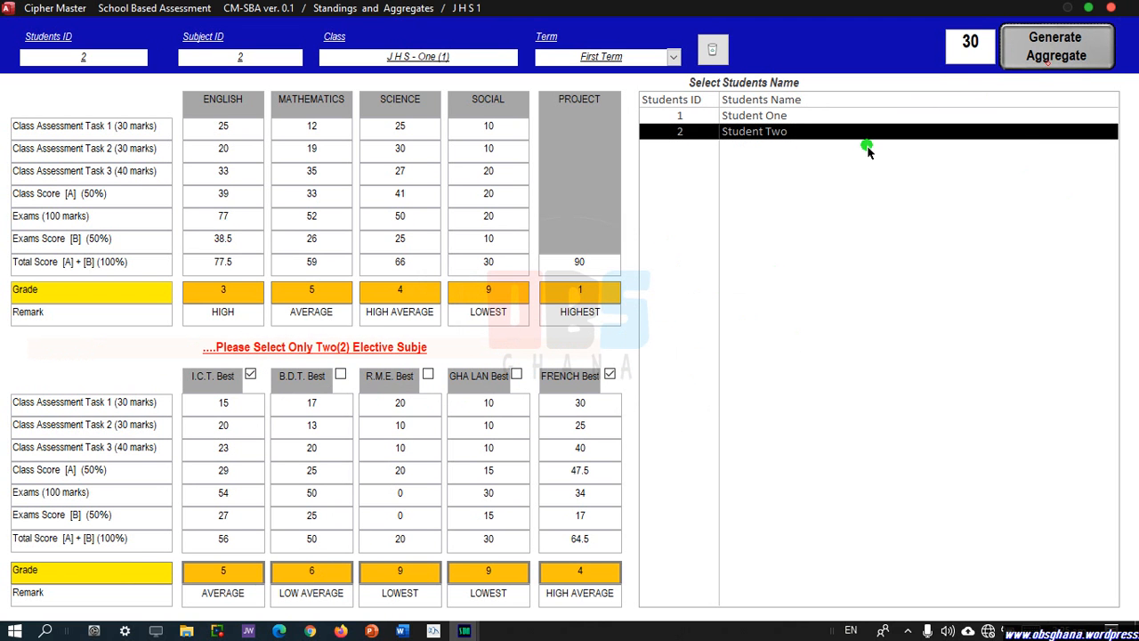
pyautogui.click(251, 373)
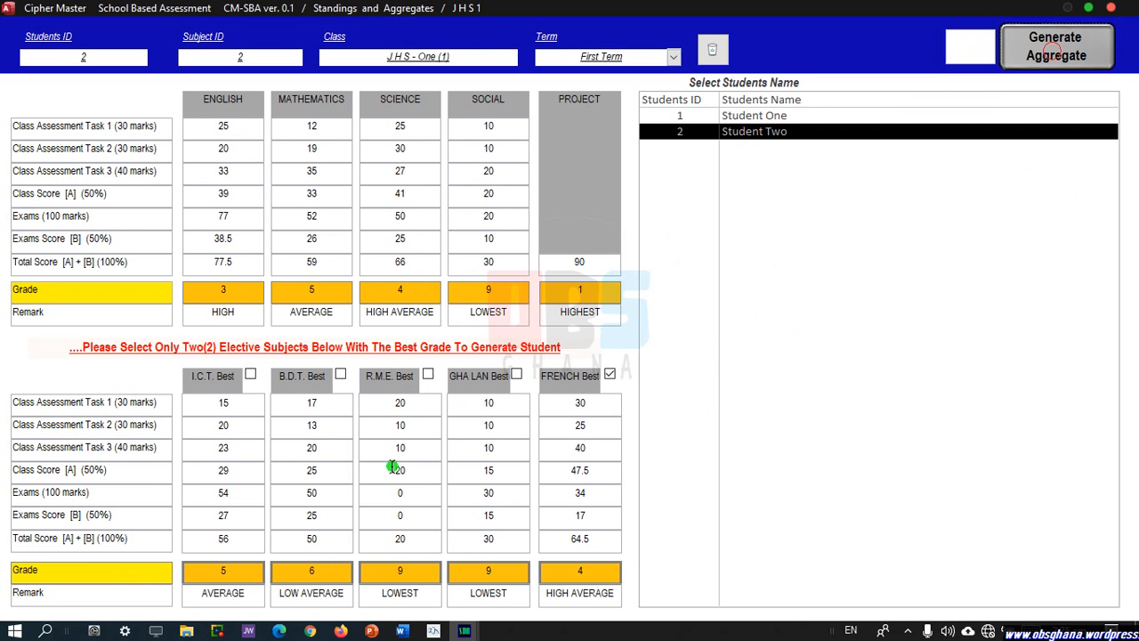
pyautogui.click(610, 375)
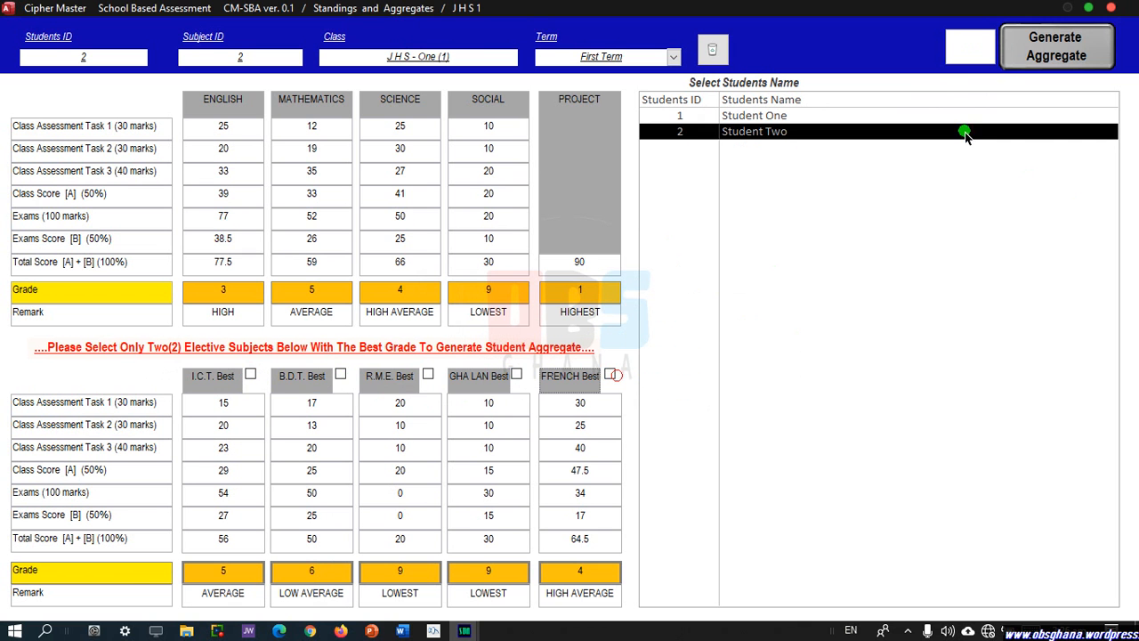
pyautogui.click(1028, 46)
pyautogui.click(252, 375)
pyautogui.click(609, 375)
pyautogui.click(1050, 64)
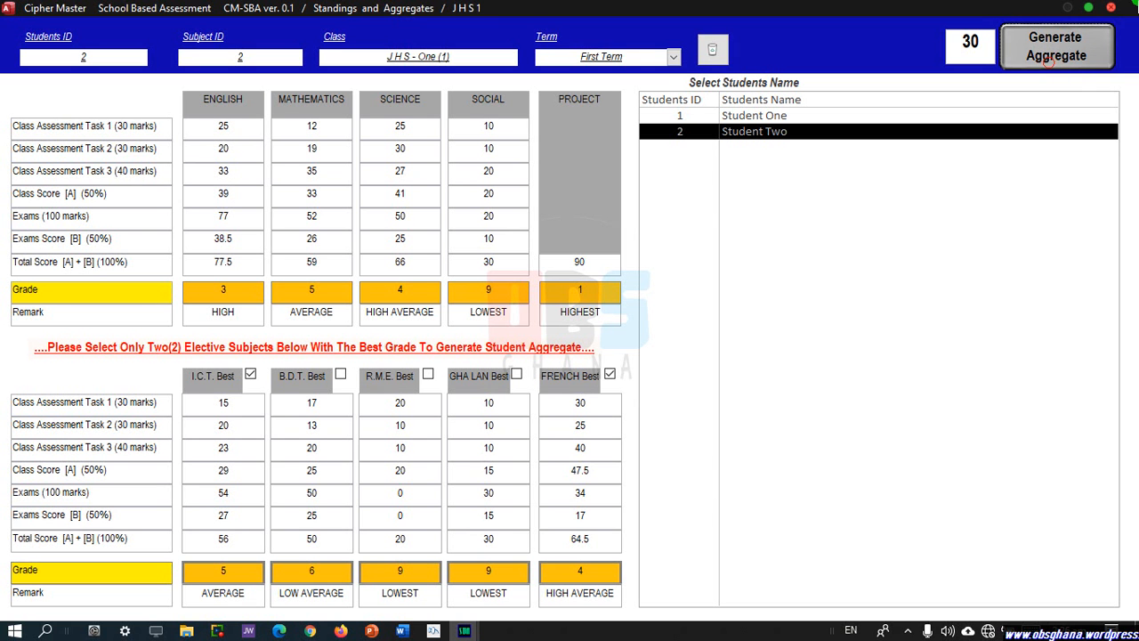
# Close Standings and Aggregates and open the JHS 1 Term 1 terminal reports preview.
pyautogui.click(1110, 10)
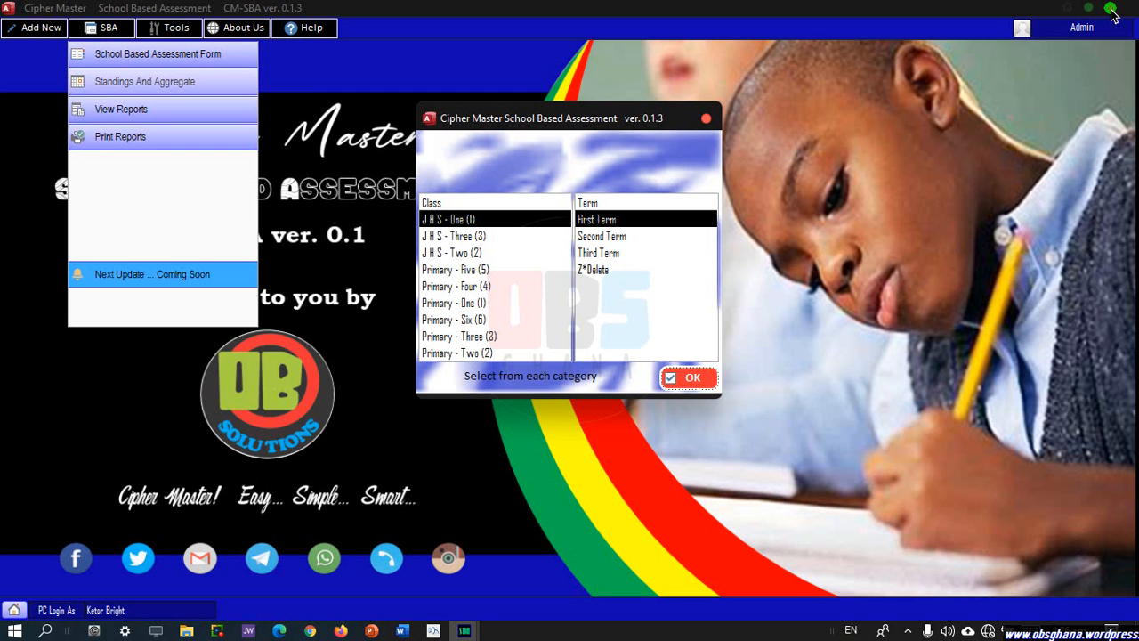
pyautogui.click(707, 117)
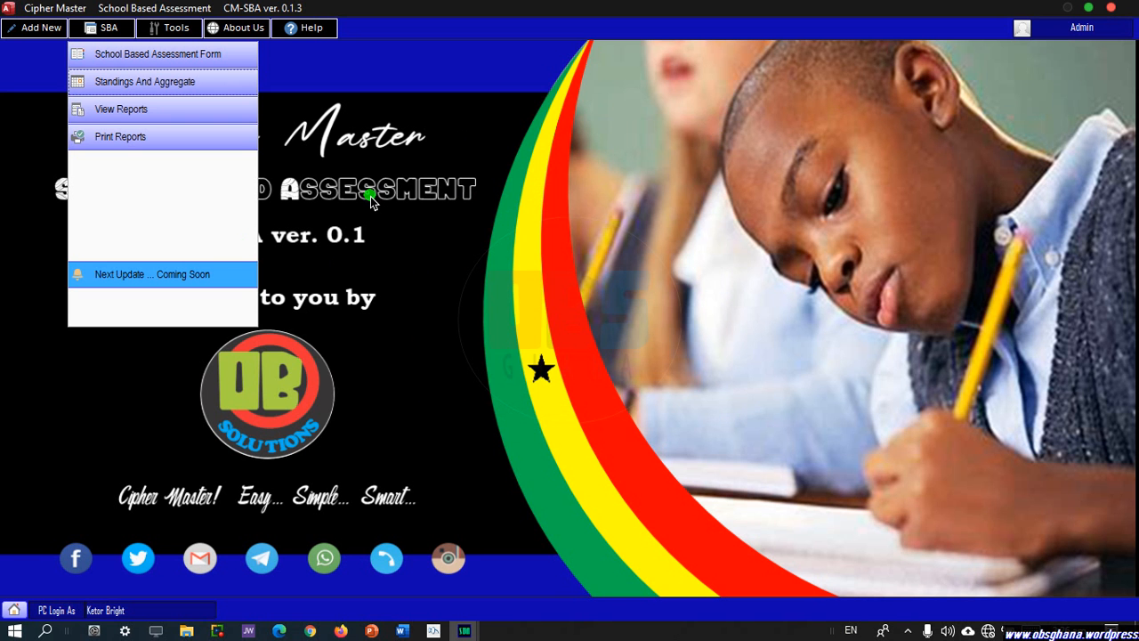
pyautogui.click(179, 105)
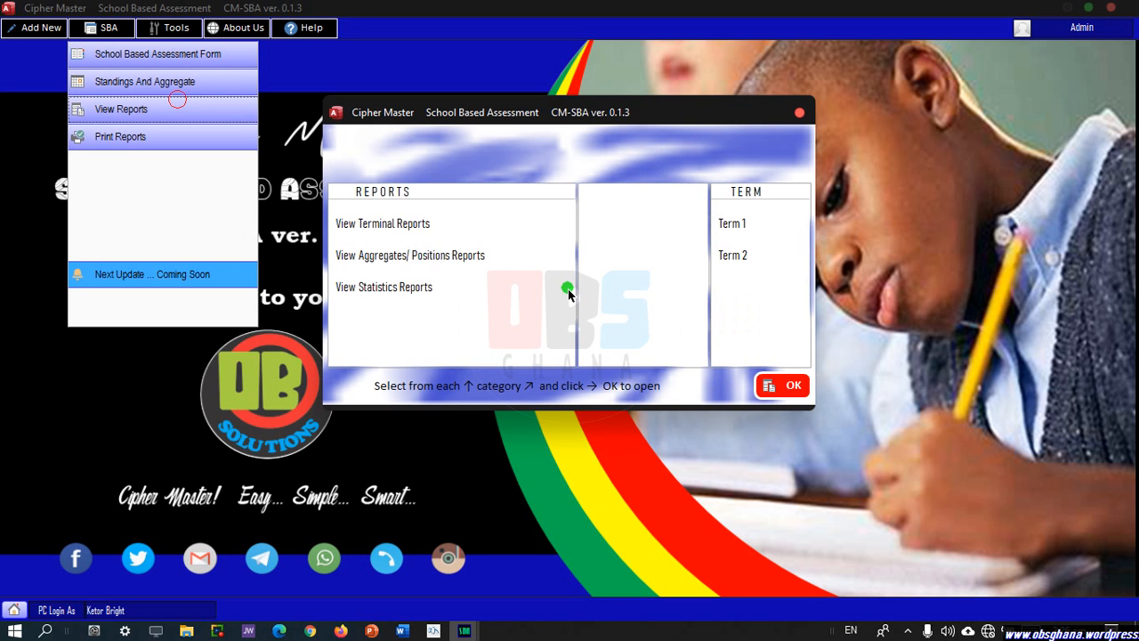
pyautogui.click(403, 231)
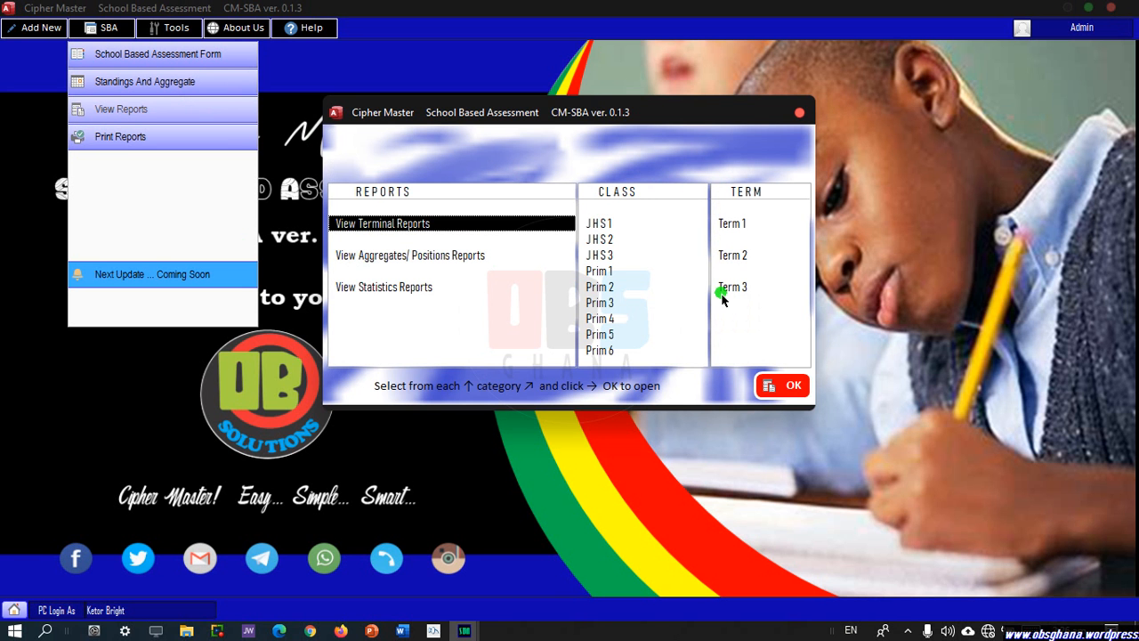
pyautogui.click(608, 226)
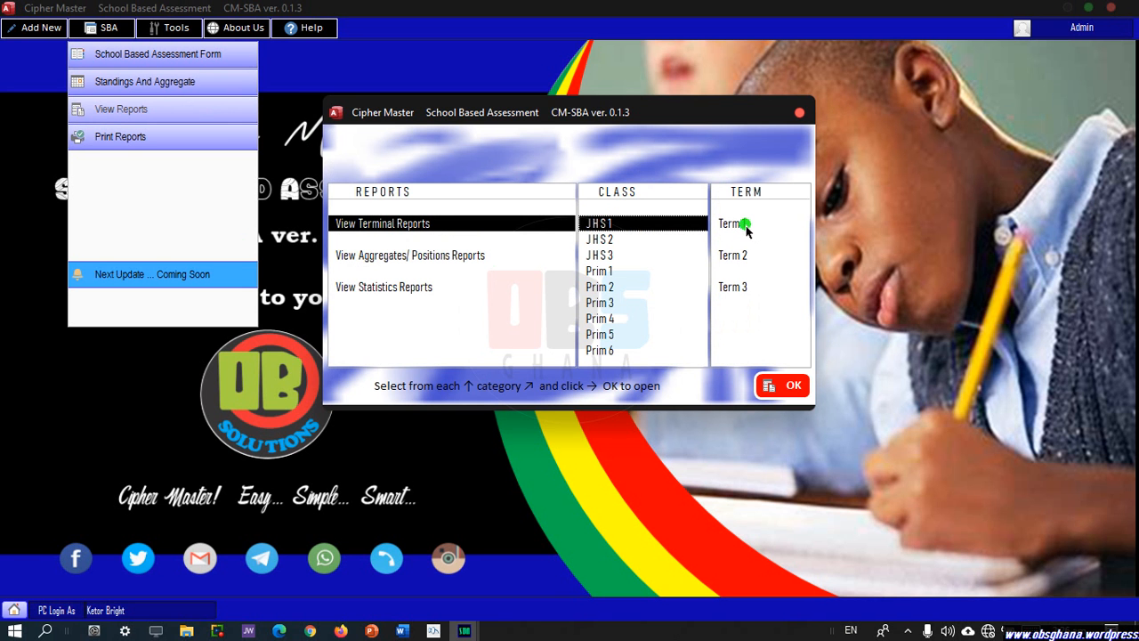
pyautogui.click(739, 224)
pyautogui.click(792, 385)
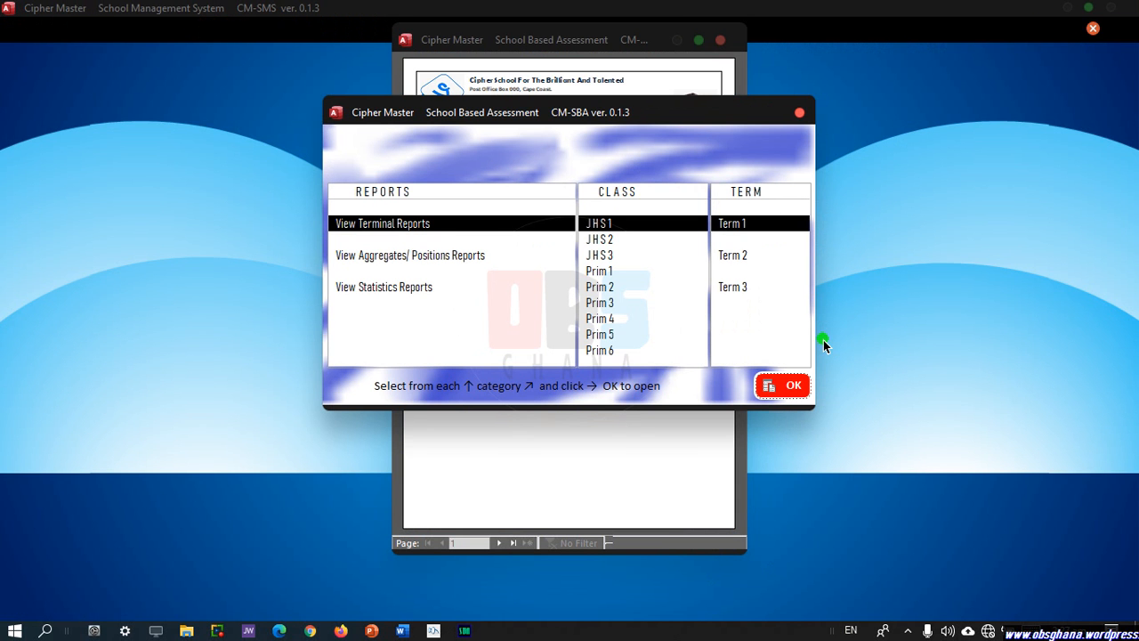
# Maximize Student One's terminal report preview and zoom in to read it.
pyautogui.click(916, 337)
pyautogui.click(682, 28)
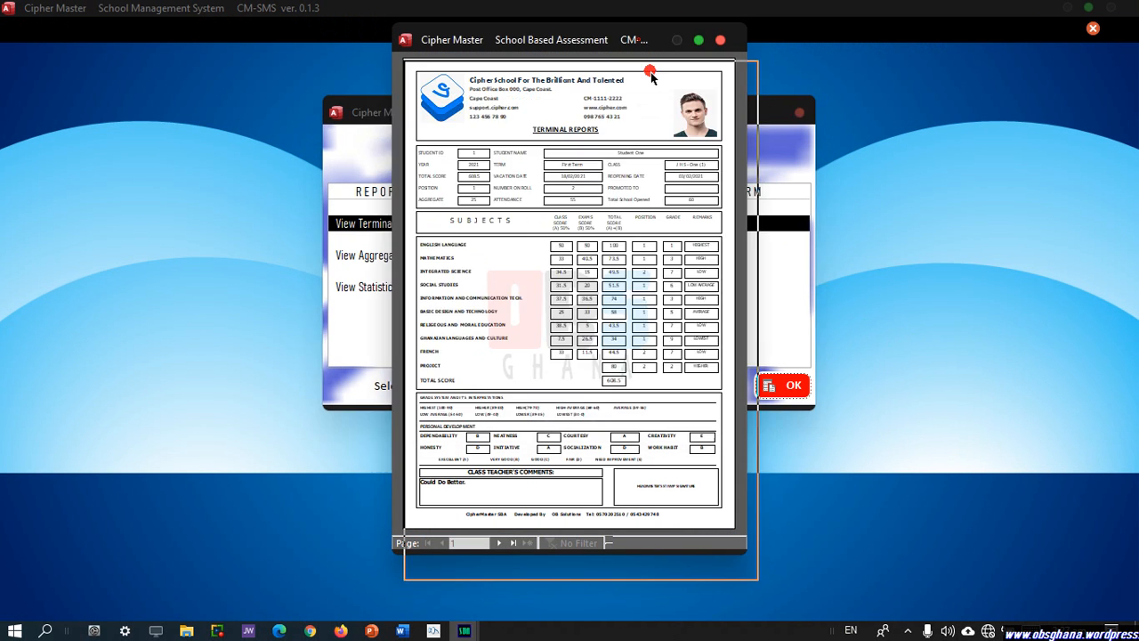
pyautogui.click(710, 72)
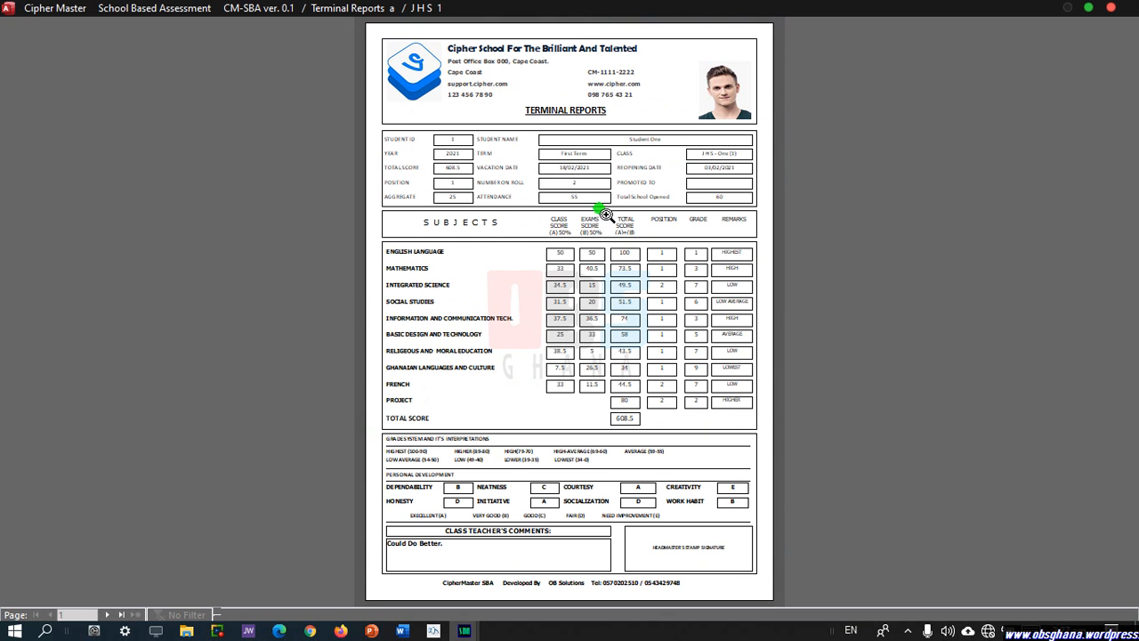
pyautogui.click(517, 269)
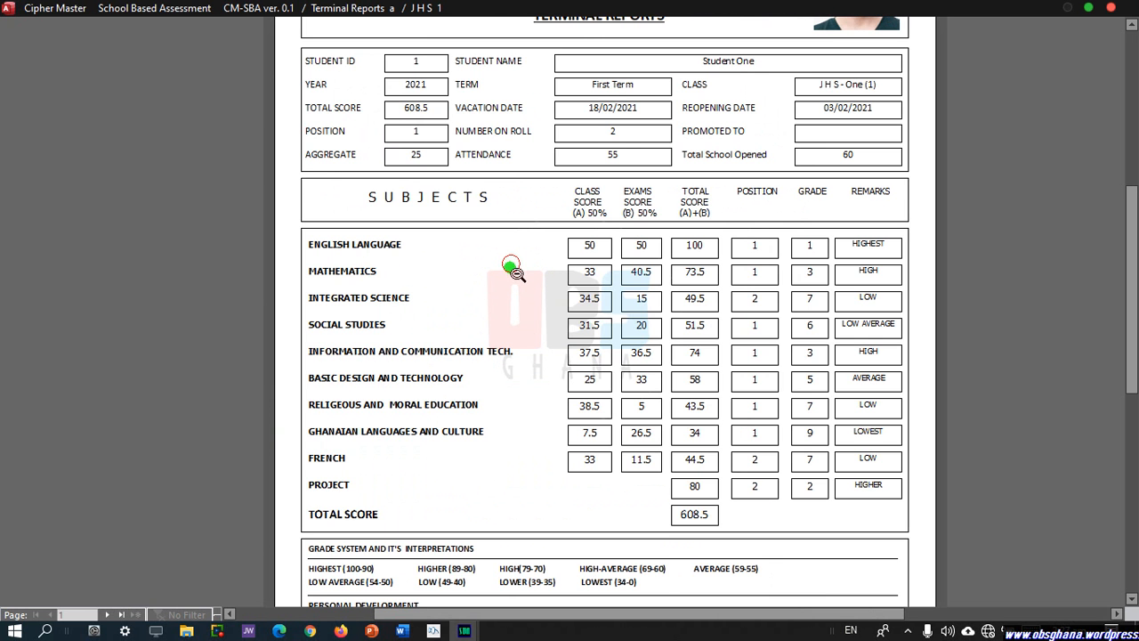
pyautogui.scroll(3, 532, 318)
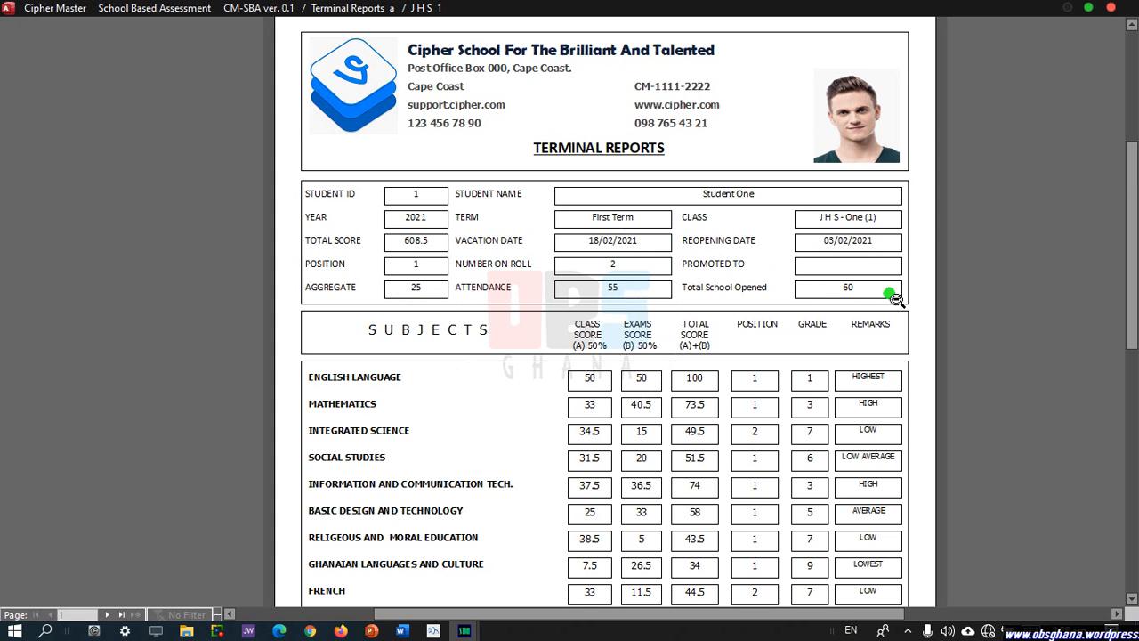
pyautogui.scroll(-3, 667, 318)
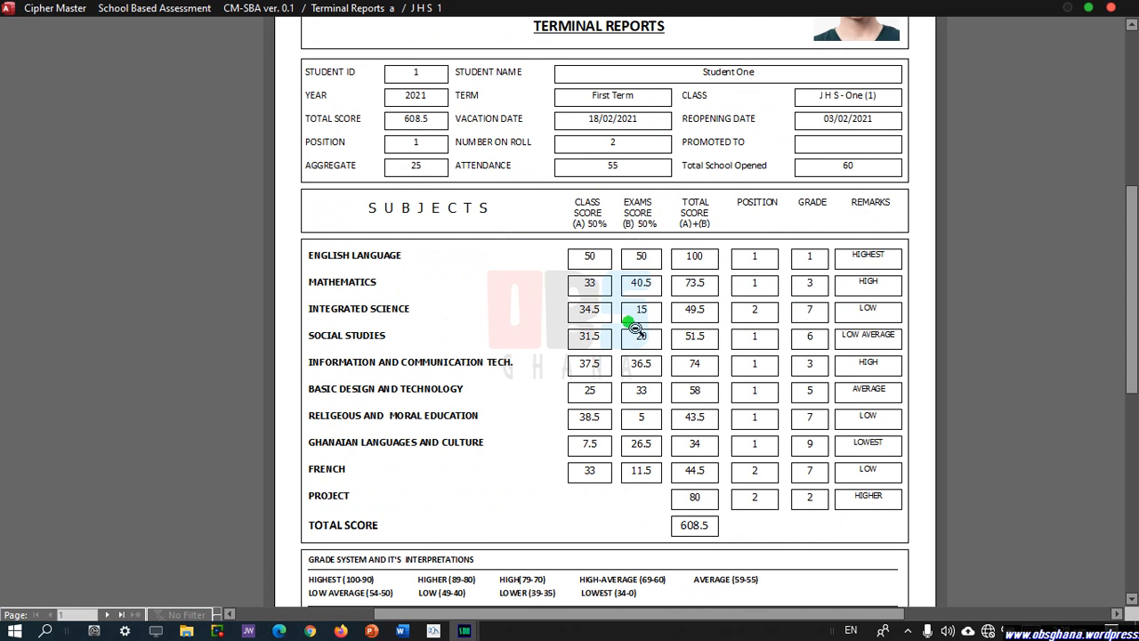
pyautogui.scroll(-2, 667, 378)
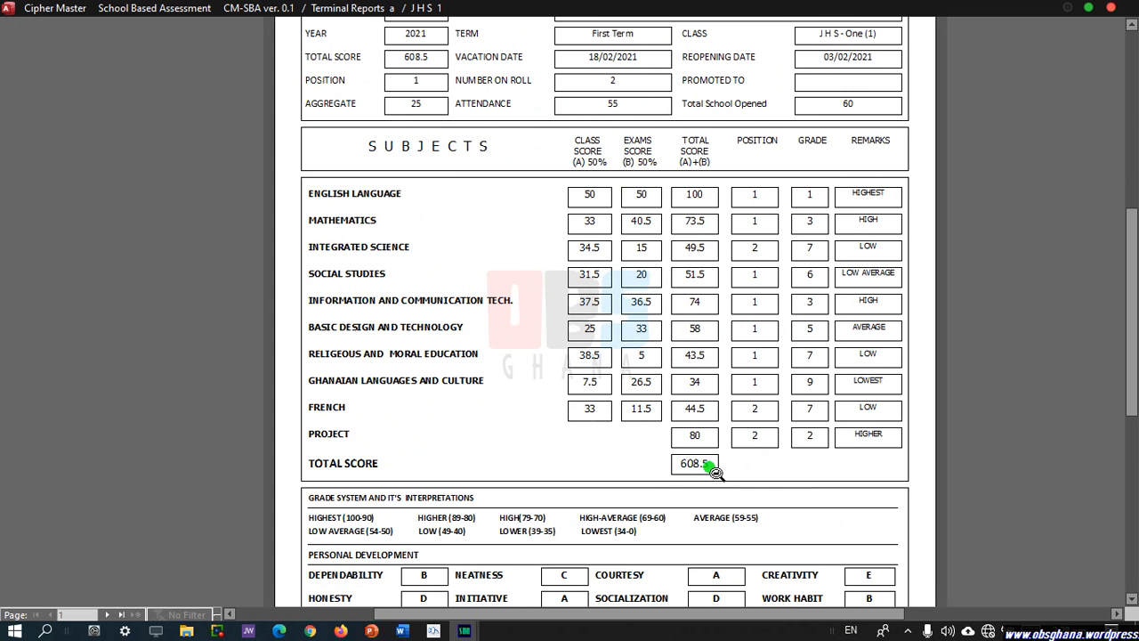
pyautogui.scroll(2, 712, 467)
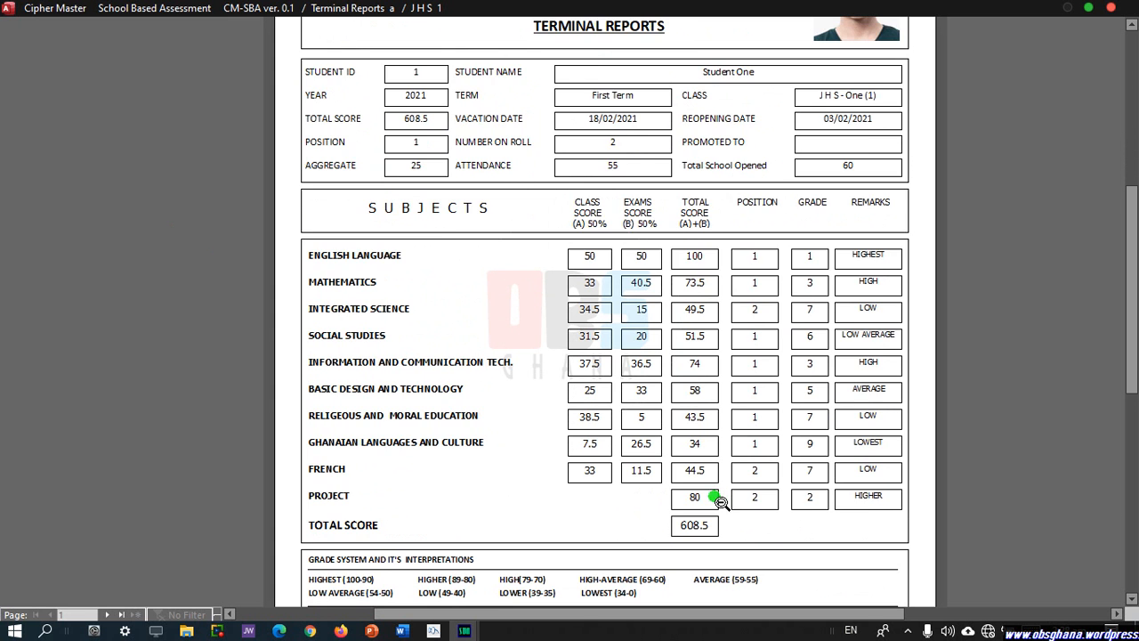
pyautogui.scroll(1, 719, 501)
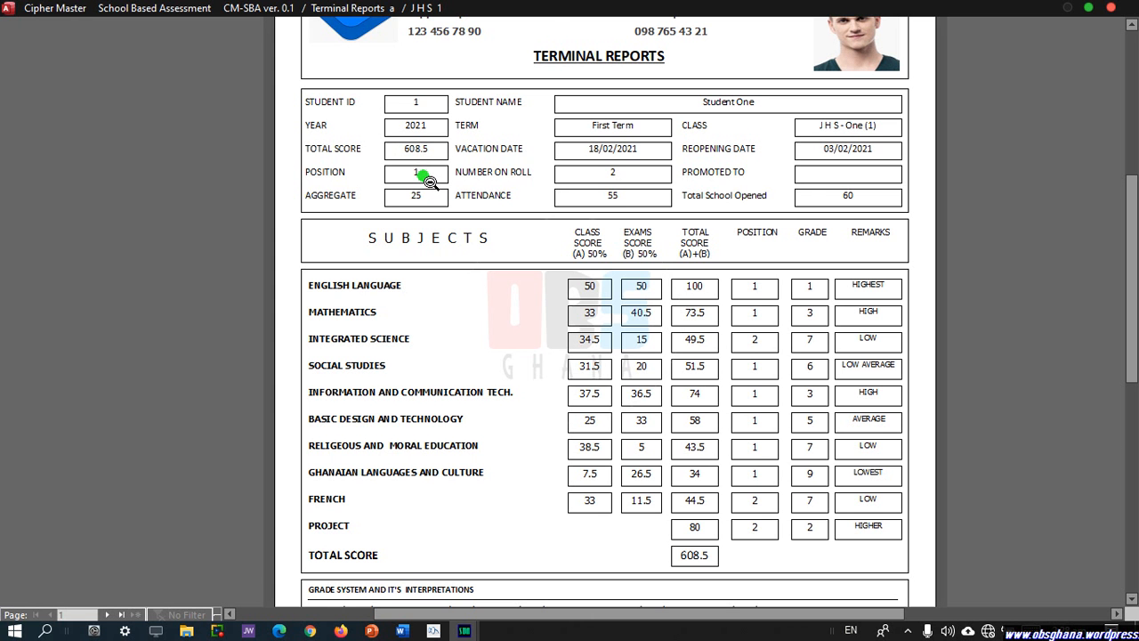
pyautogui.scroll(-2, 605, 437)
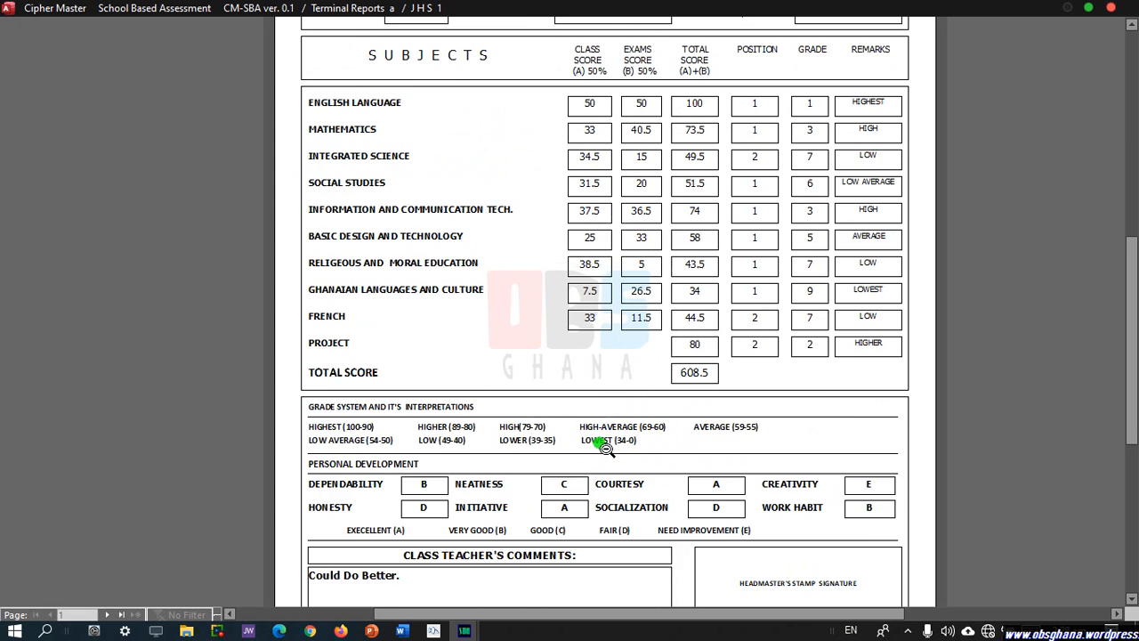
pyautogui.scroll(-2, 603, 450)
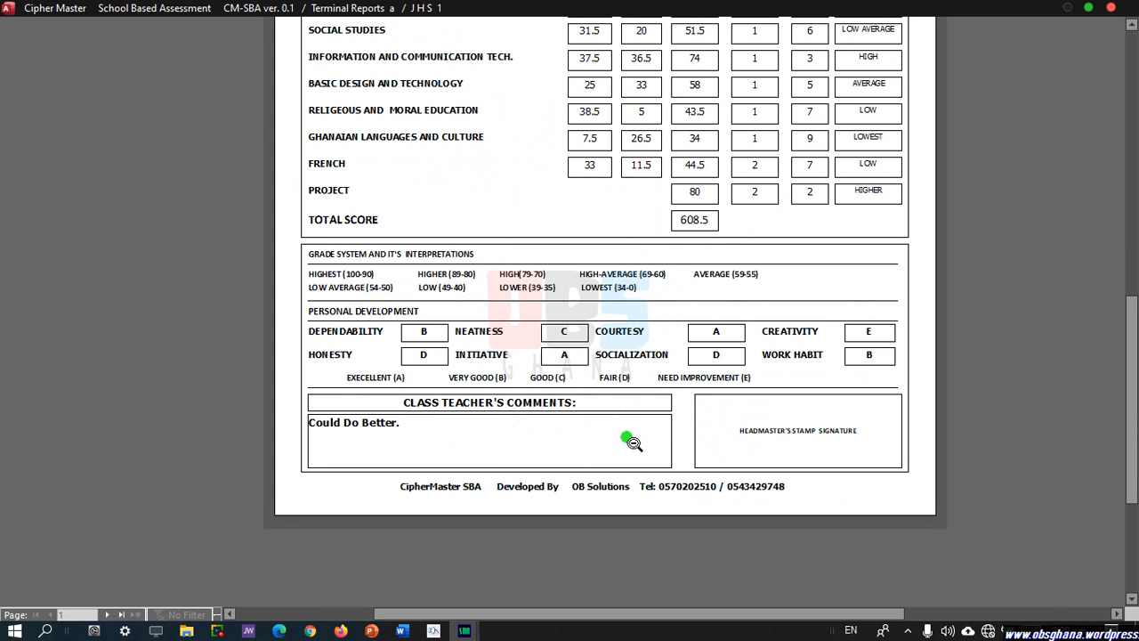
pyautogui.scroll(1, 634, 434)
pyautogui.scroll(-1, 635, 434)
pyautogui.scroll(2, 728, 441)
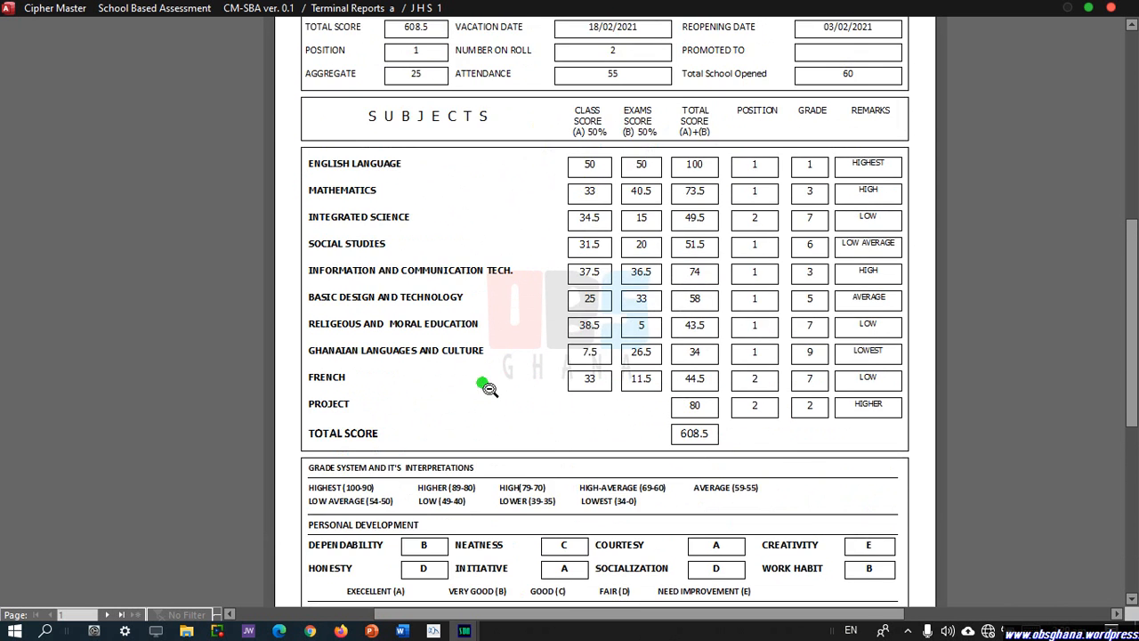
pyautogui.scroll(2, 488, 388)
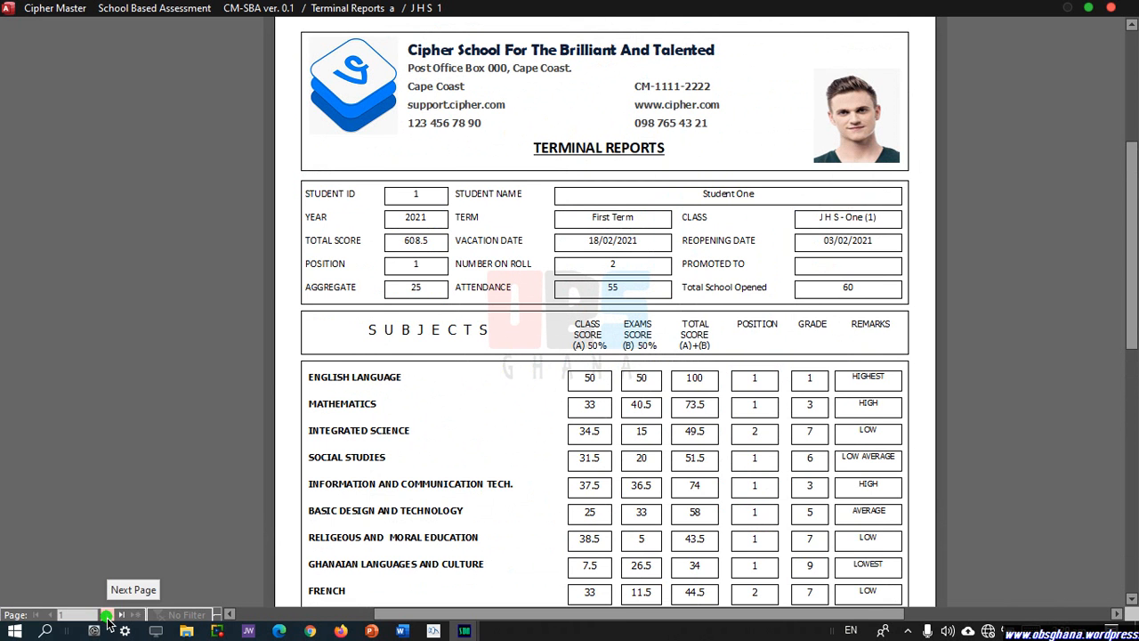
# Move to page 2 and review Student Two's report: total 543, position 2, aggregate 30.
pyautogui.click(107, 615)
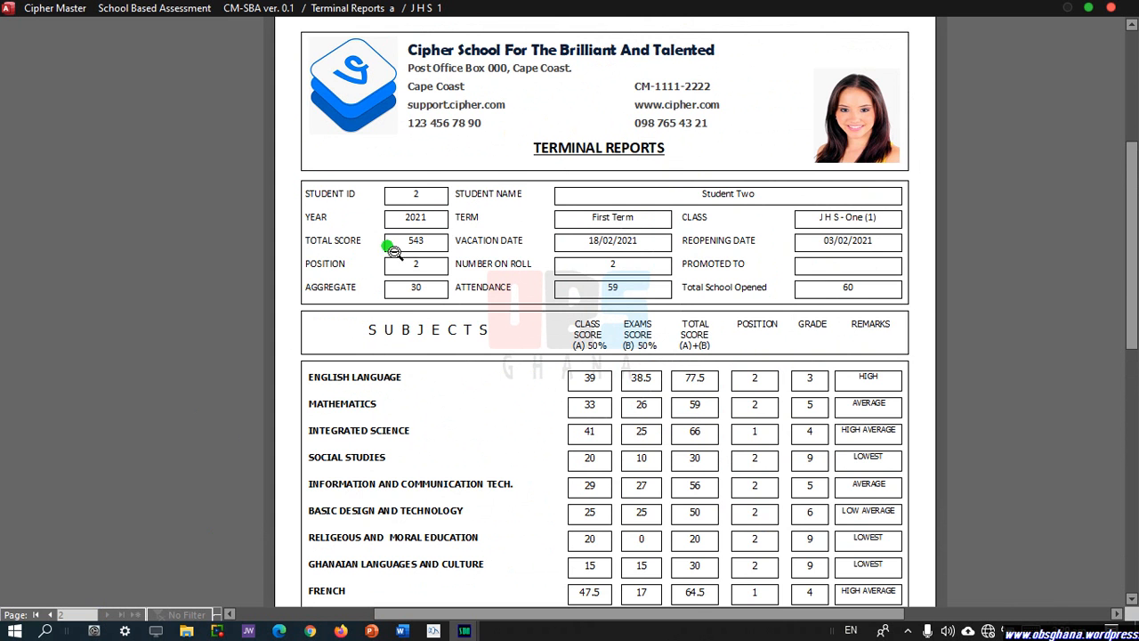
pyautogui.scroll(-3, 521, 400)
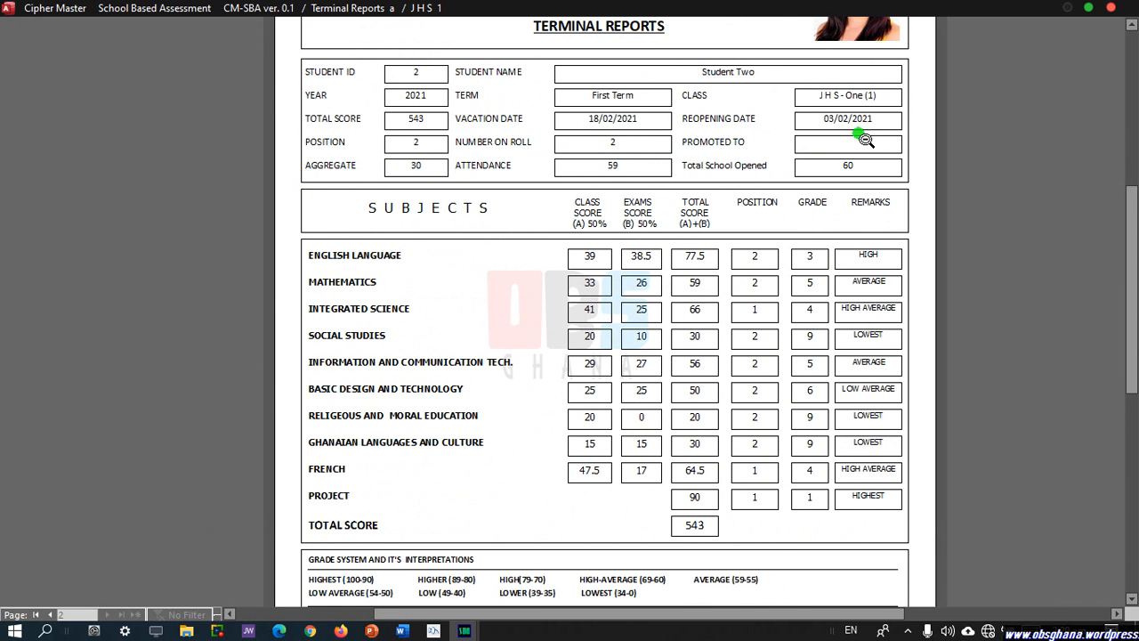
pyautogui.scroll(-2, 810, 271)
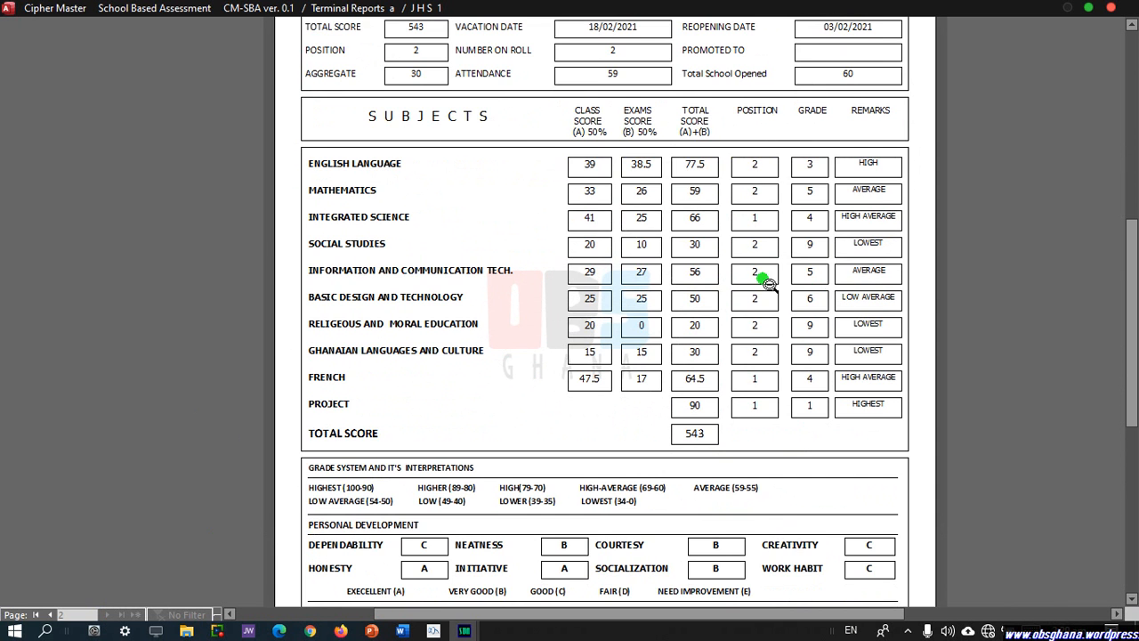
pyautogui.scroll(-1, 792, 459)
pyautogui.scroll(-3, 792, 459)
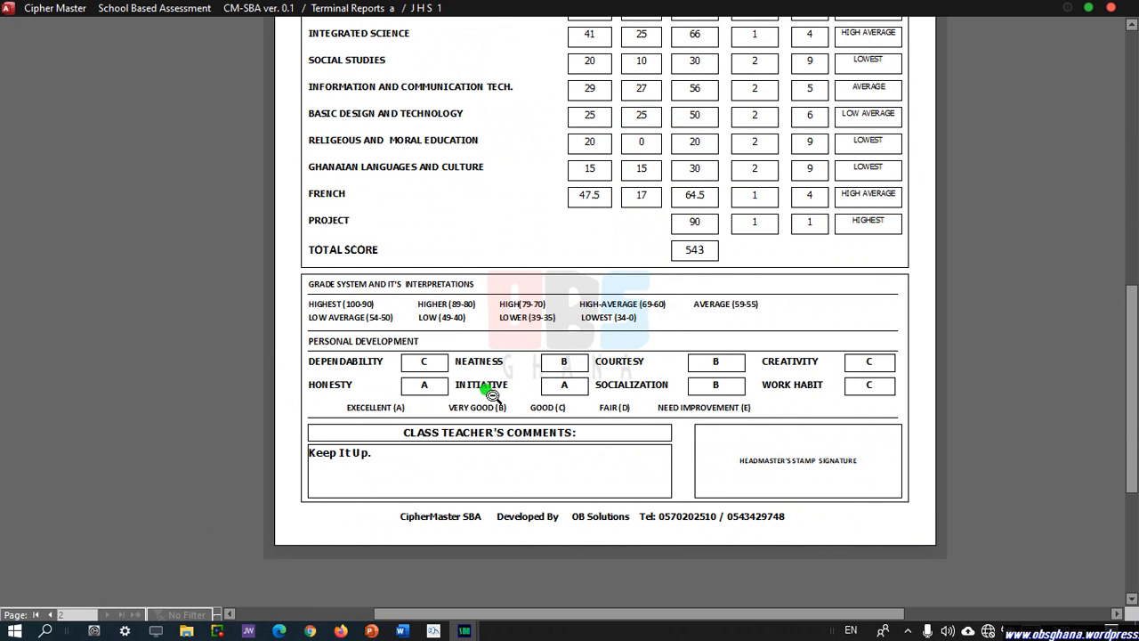
pyautogui.scroll(7, 732, 482)
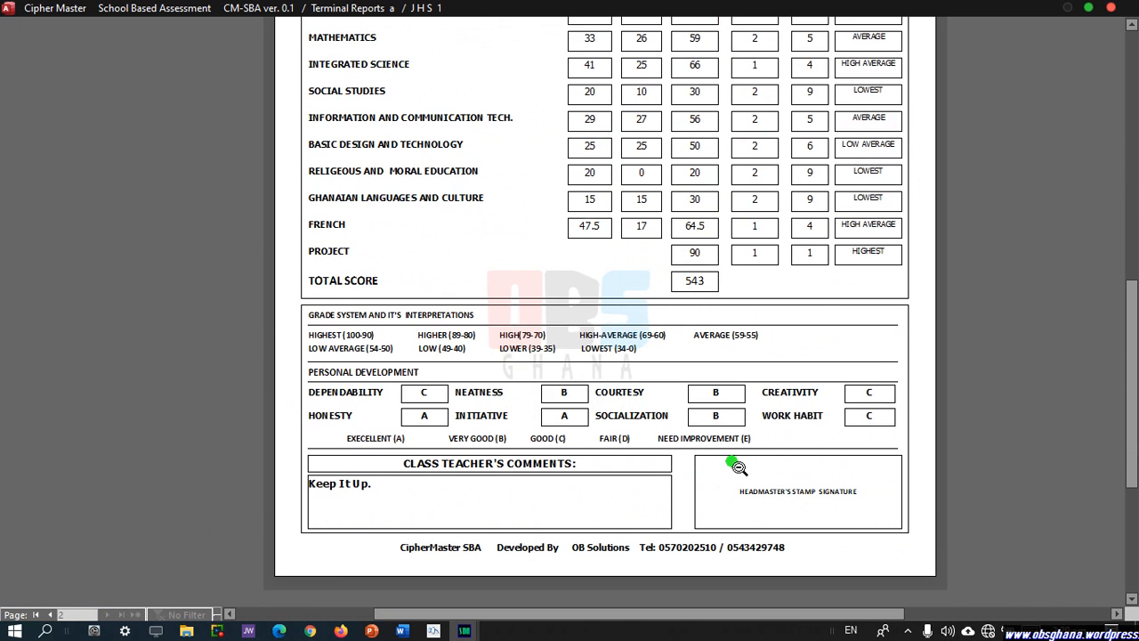
pyautogui.scroll(4, 820, 333)
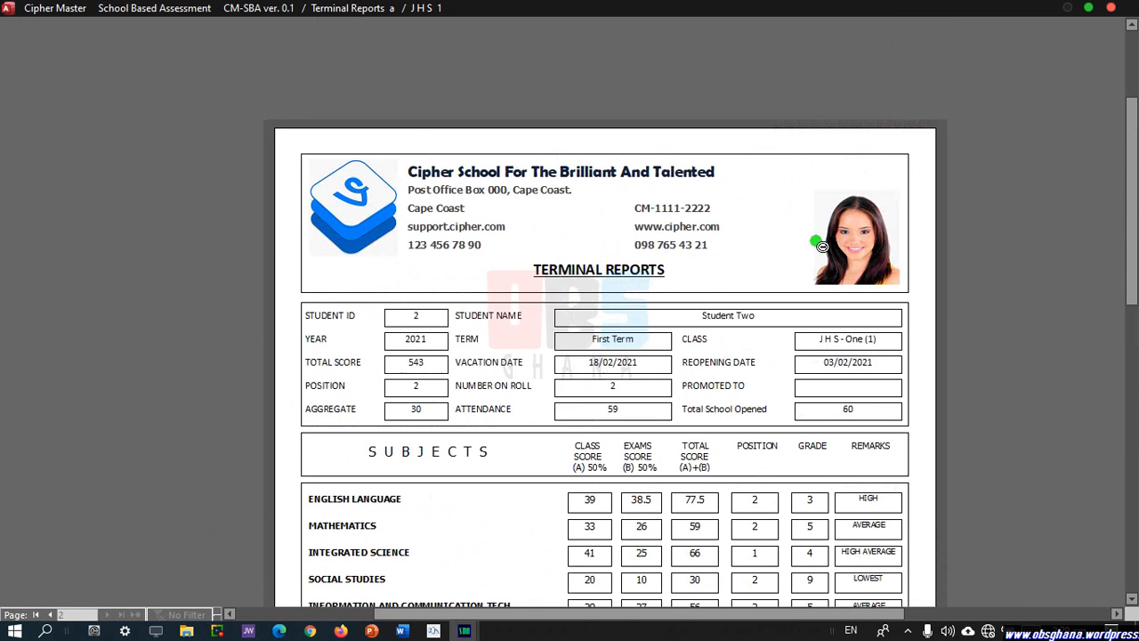
# Close the terminal reports, view the JHS 1 aggregates/positions report full-screen, then close it.
pyautogui.click(1110, 8)
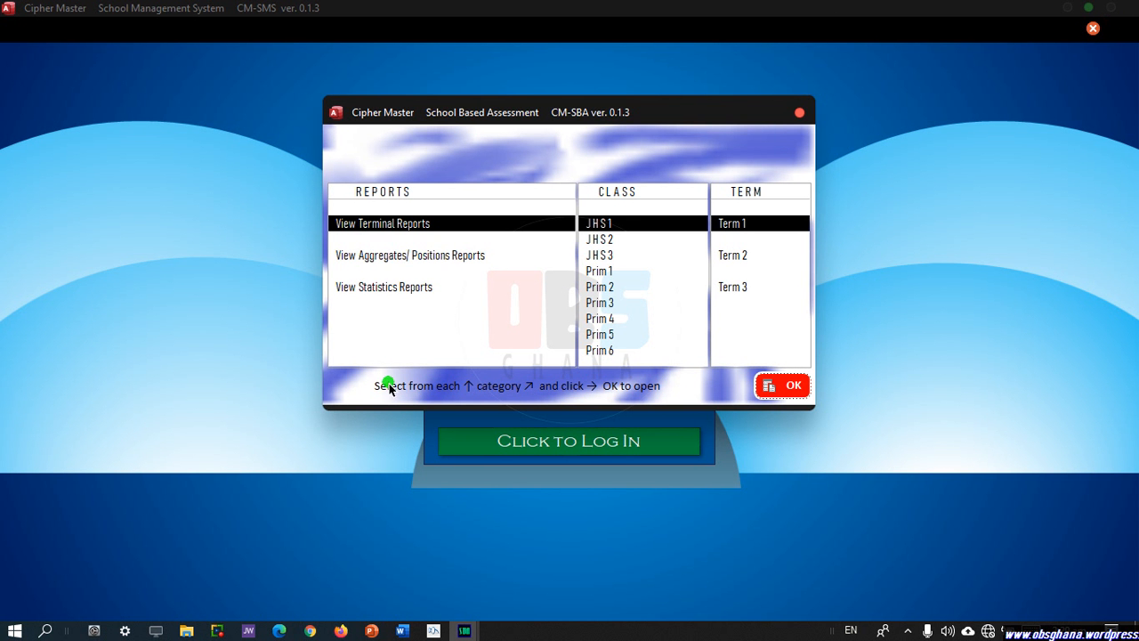
pyautogui.click(373, 257)
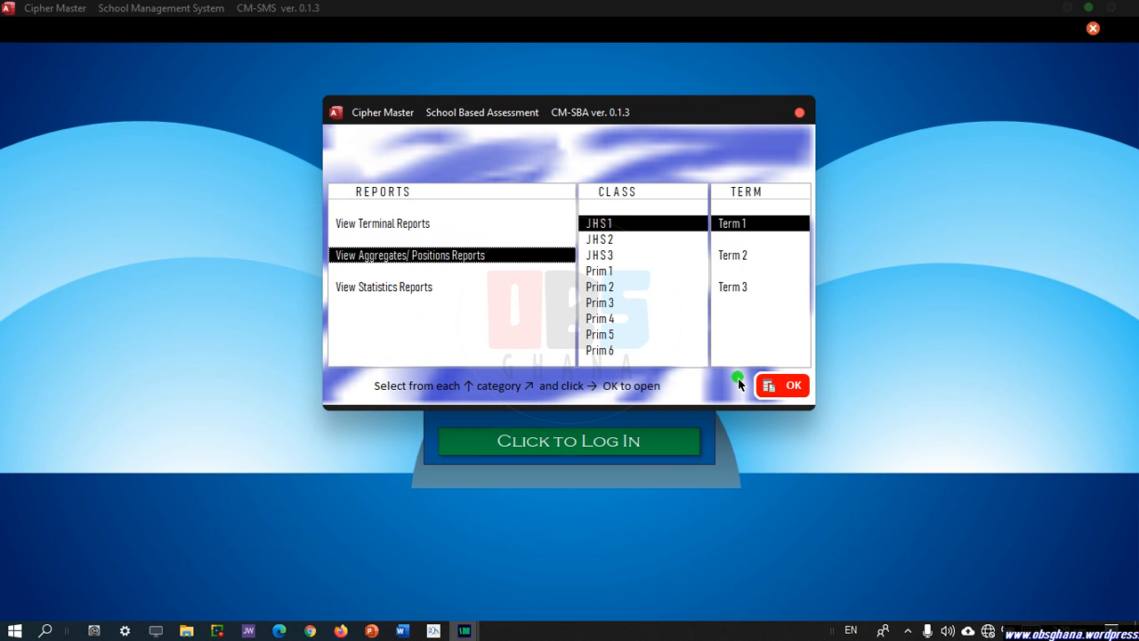
pyautogui.click(794, 392)
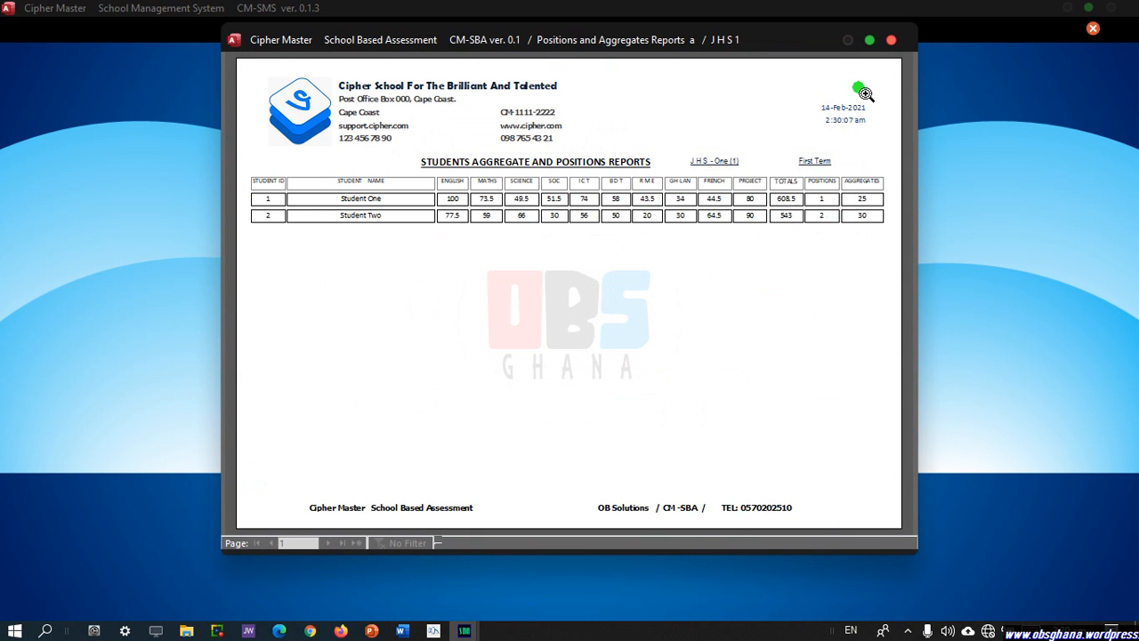
pyautogui.click(869, 40)
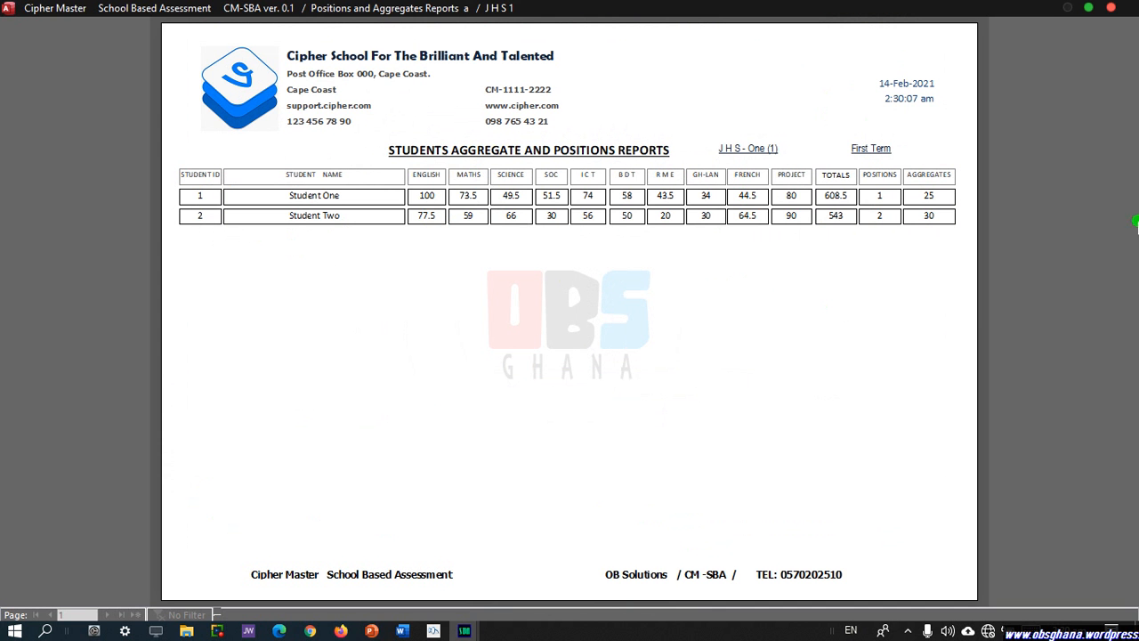
pyautogui.click(1112, 8)
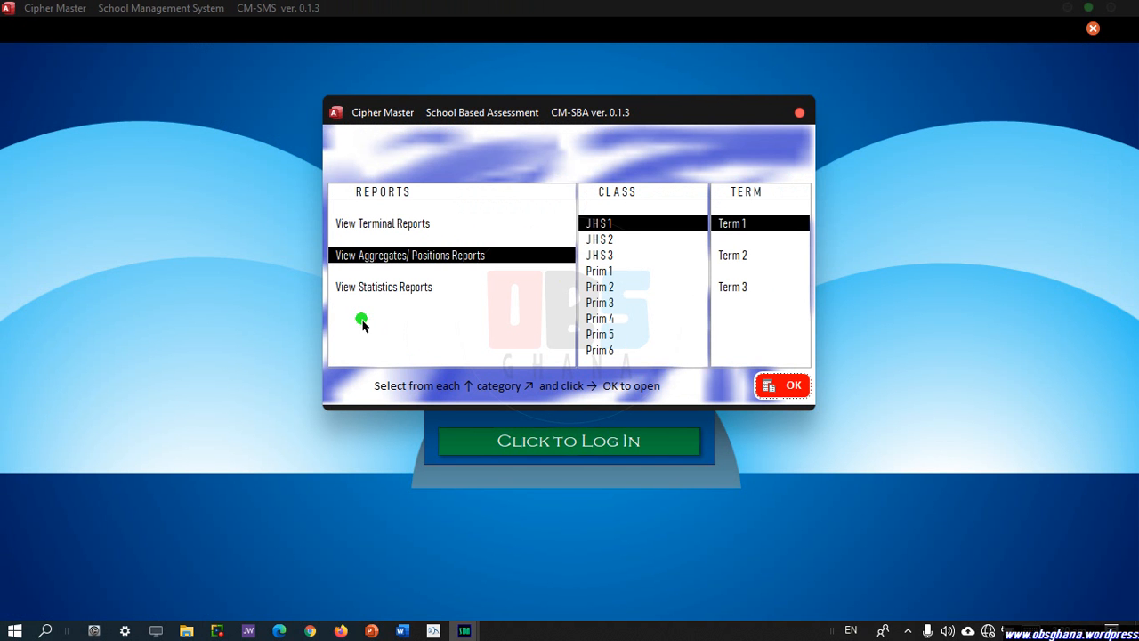
# Open the JHS 1 First Term statistics report and maximize its window.
pyautogui.click(354, 292)
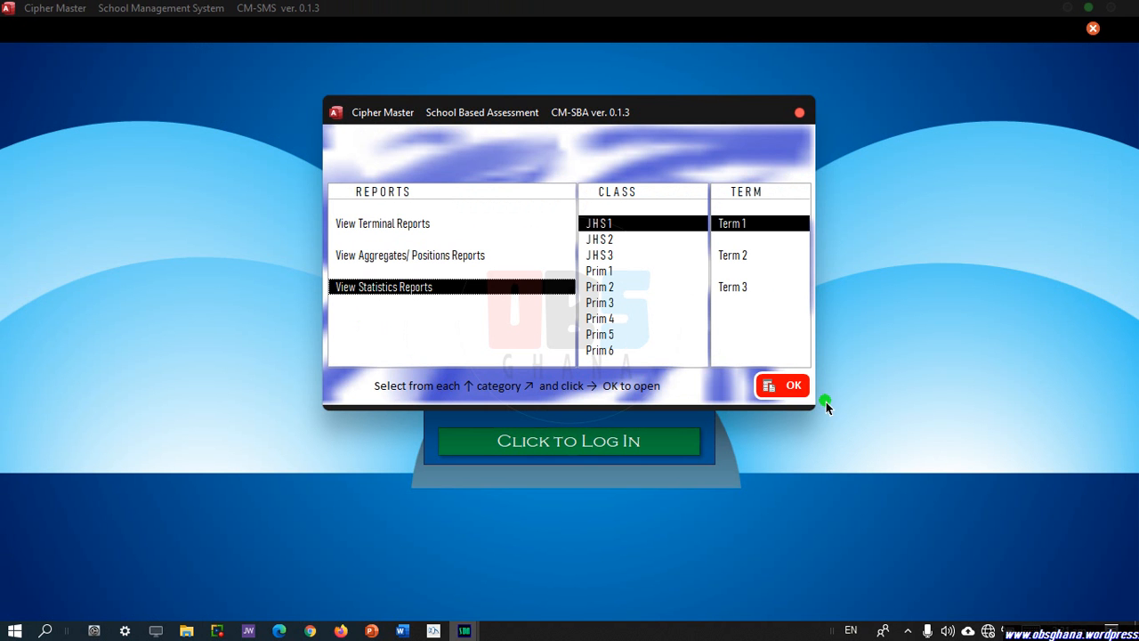
pyautogui.click(785, 390)
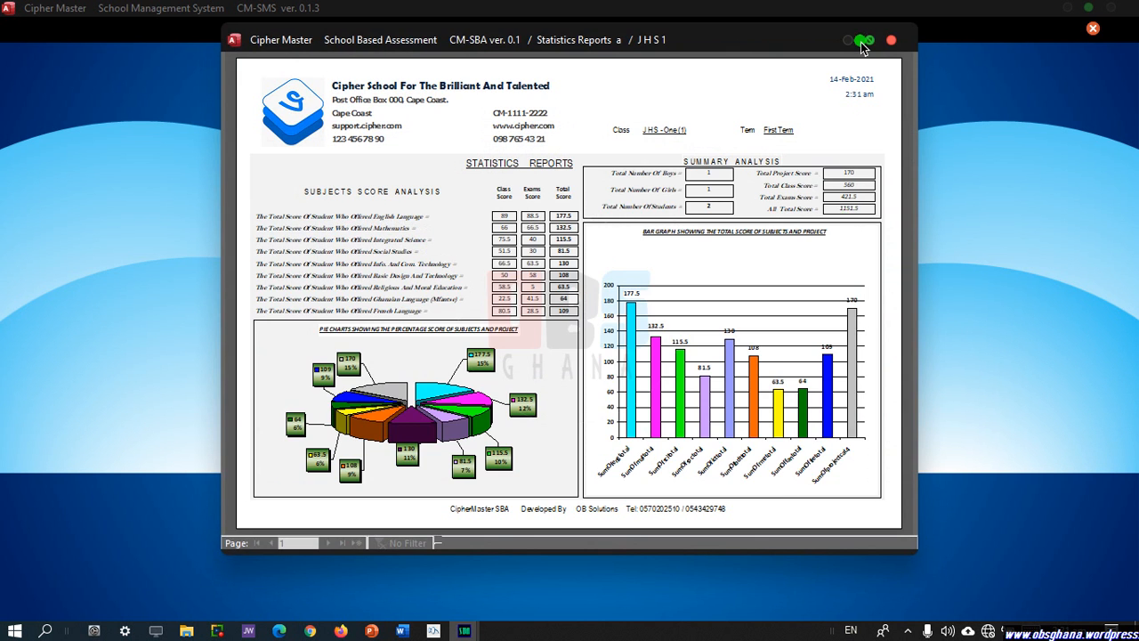
pyautogui.click(872, 42)
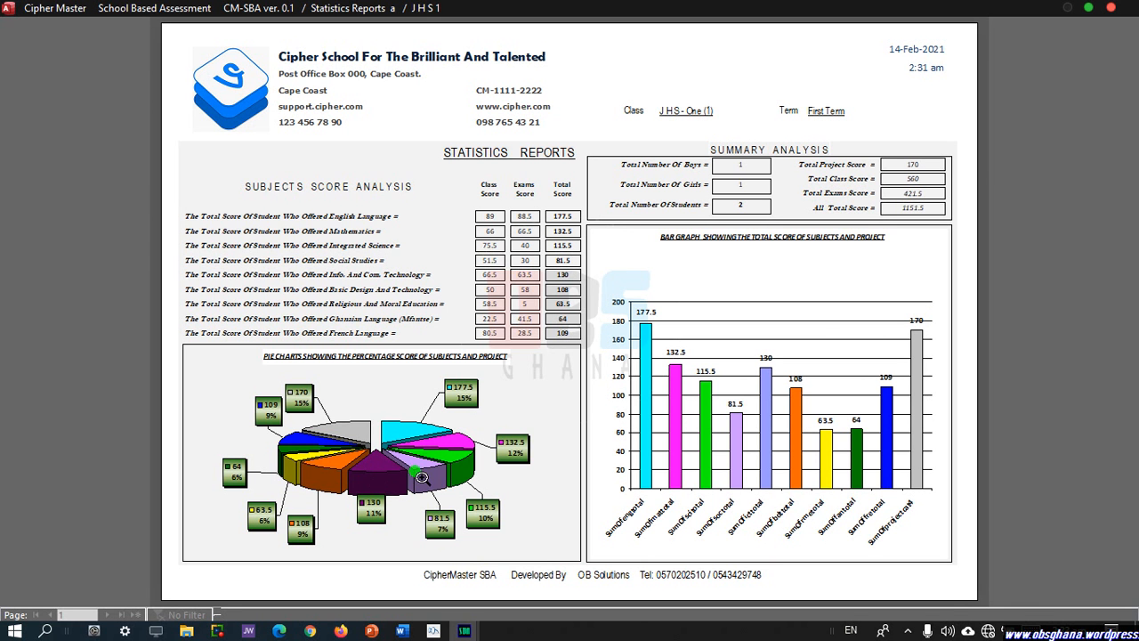
# Zoom into the statistics report and inspect its header, score tables and charts (total 1151.5).
pyautogui.click(415, 477)
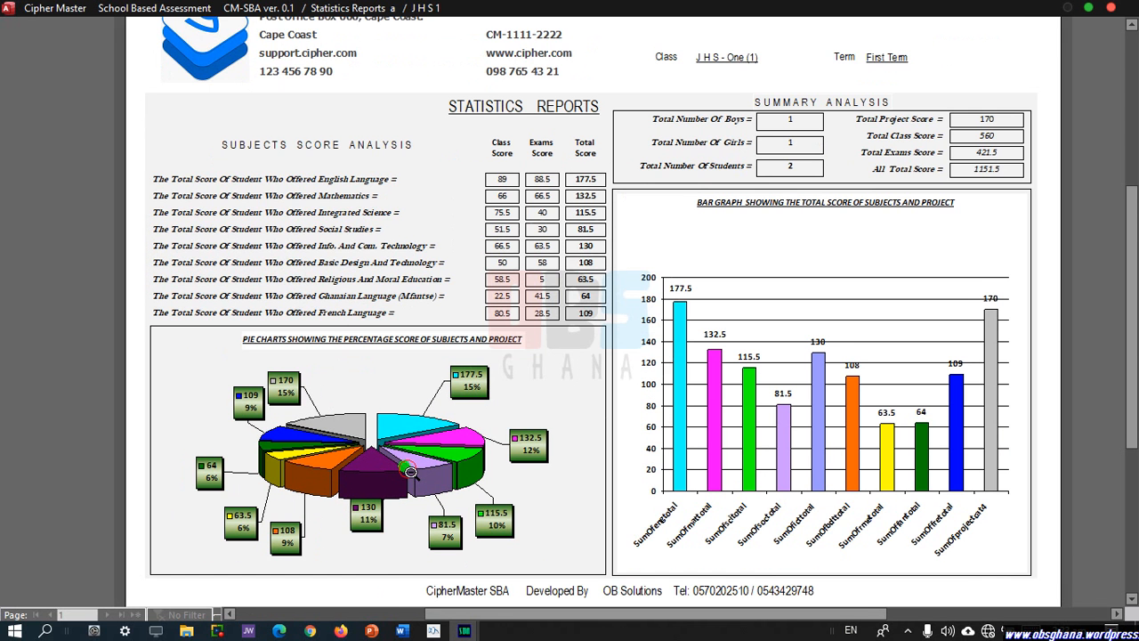
pyautogui.scroll(1, 608, 438)
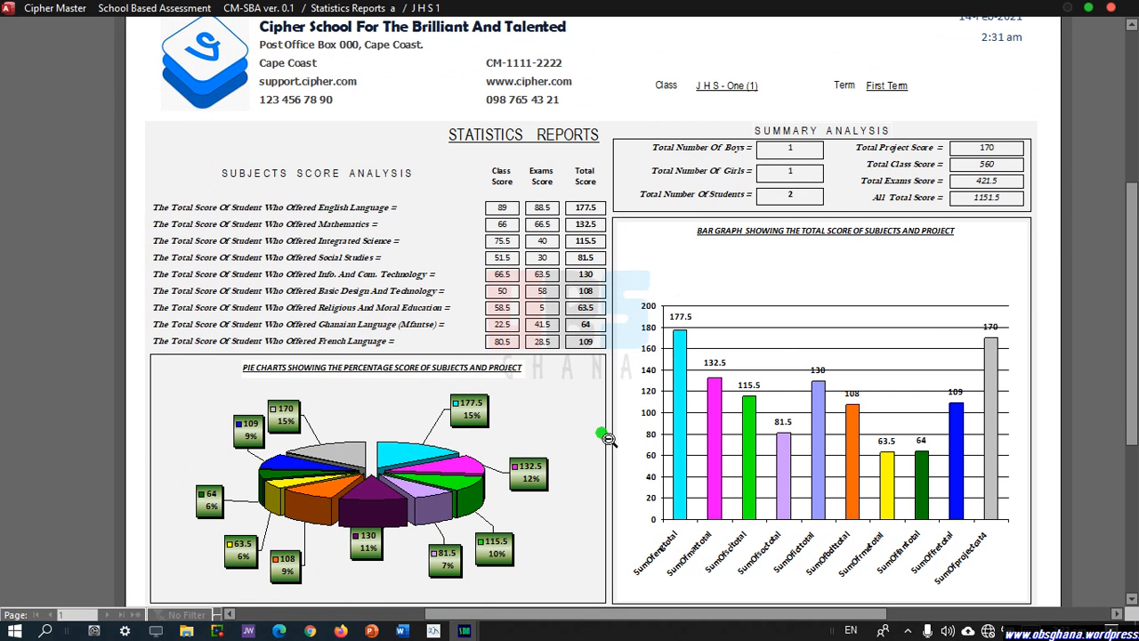
pyautogui.scroll(-2, 627, 494)
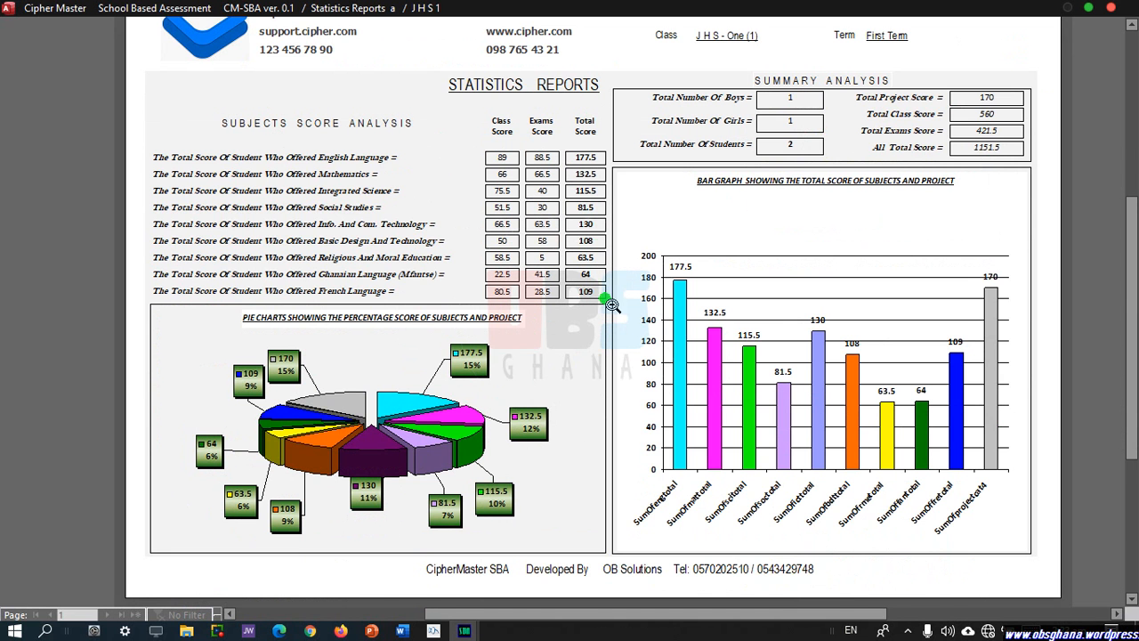
pyautogui.scroll(3, 1135, 272)
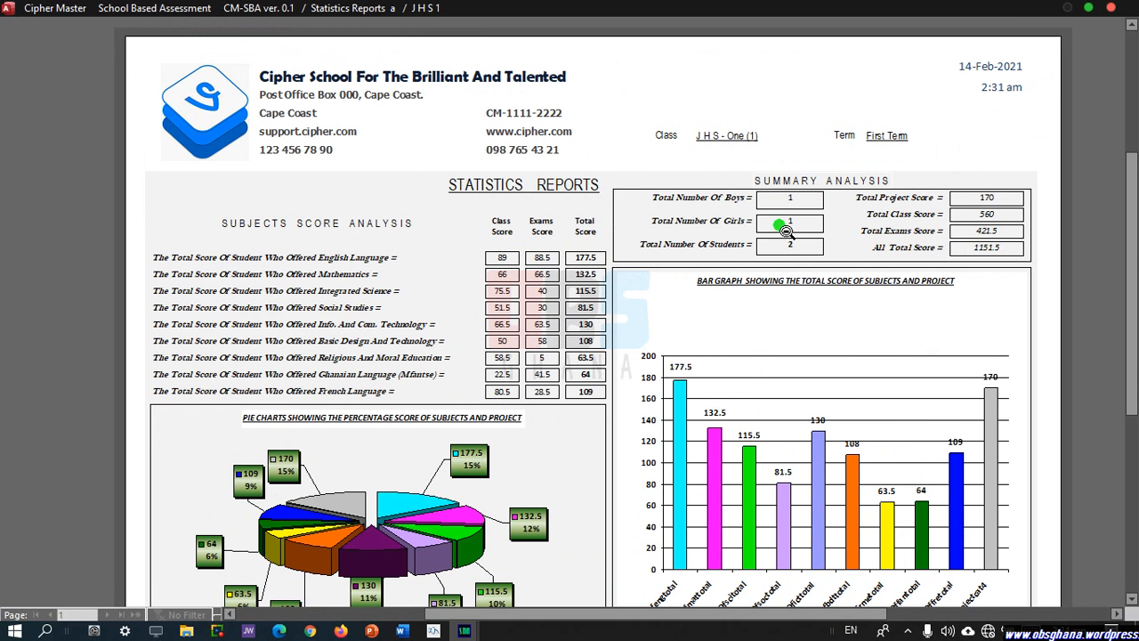
pyautogui.scroll(-1, 507, 200)
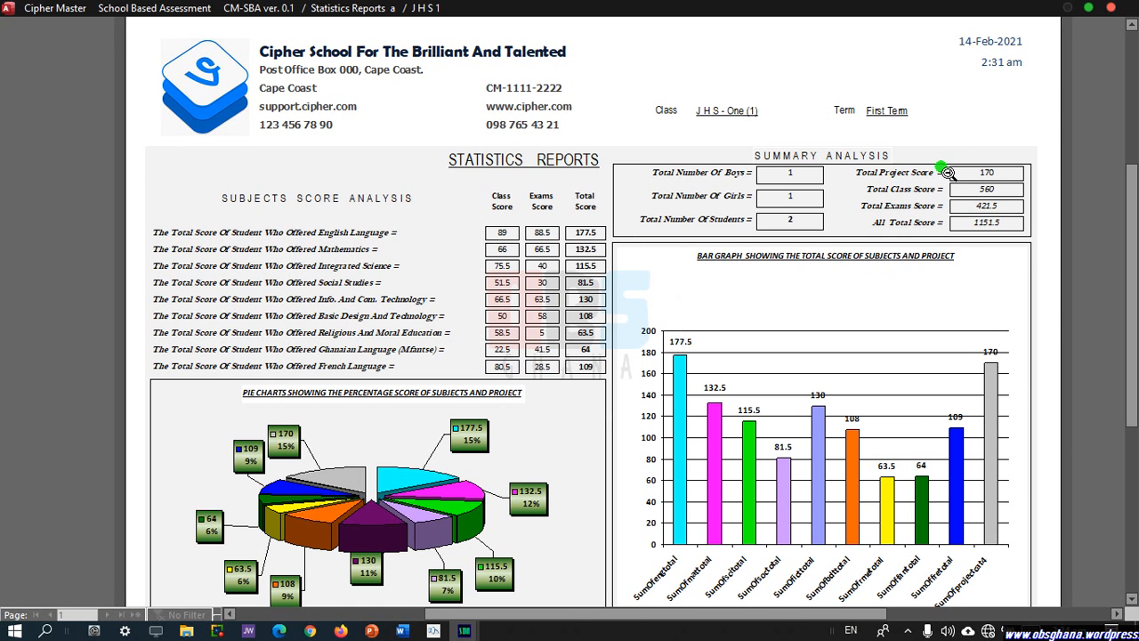
pyautogui.scroll(-5, 949, 172)
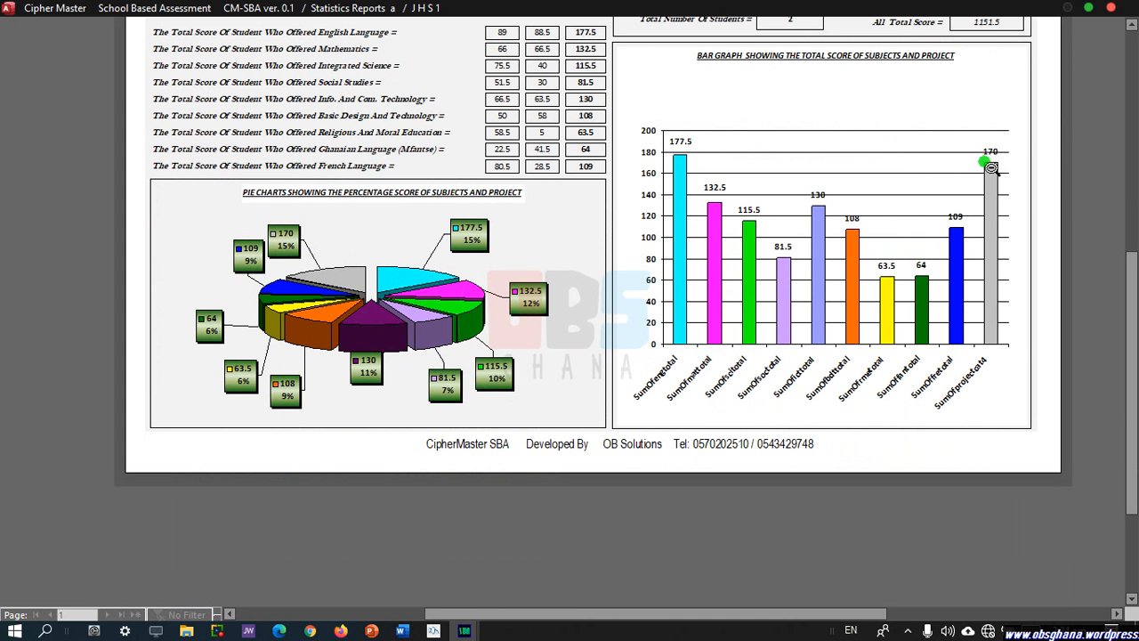
pyautogui.scroll(3, 1064, 148)
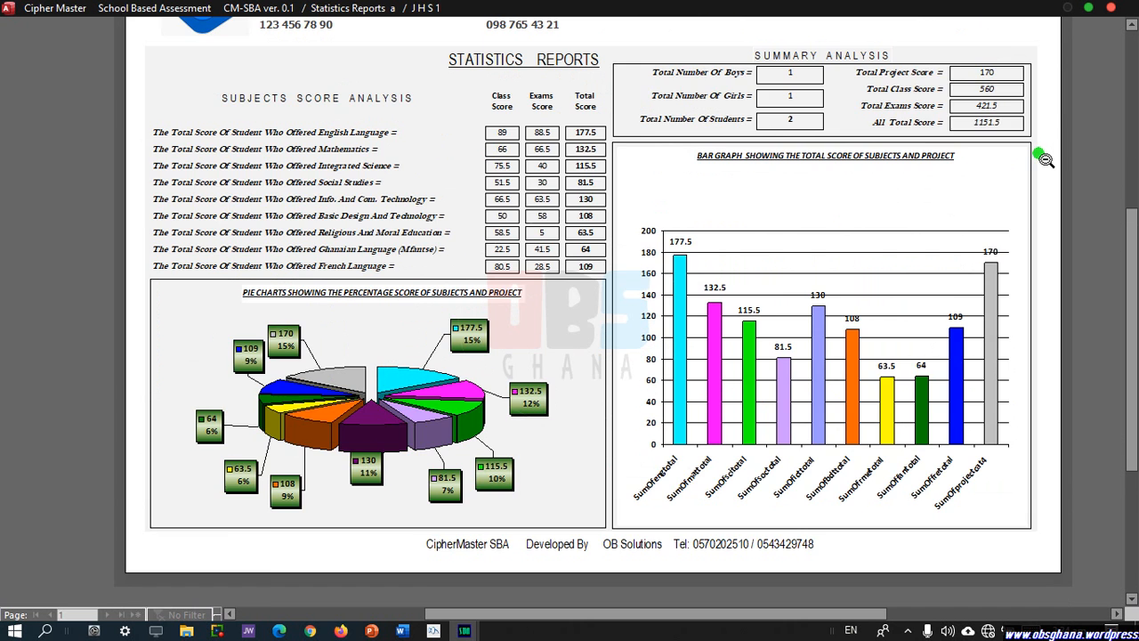
pyautogui.scroll(3, 1046, 159)
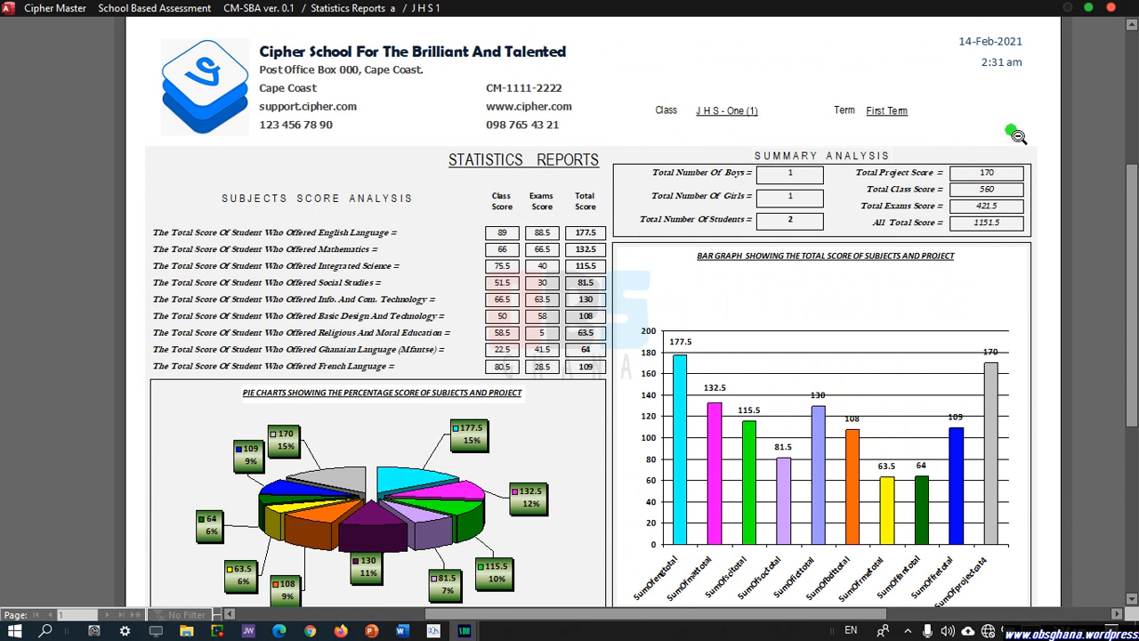
pyautogui.scroll(2, 1019, 136)
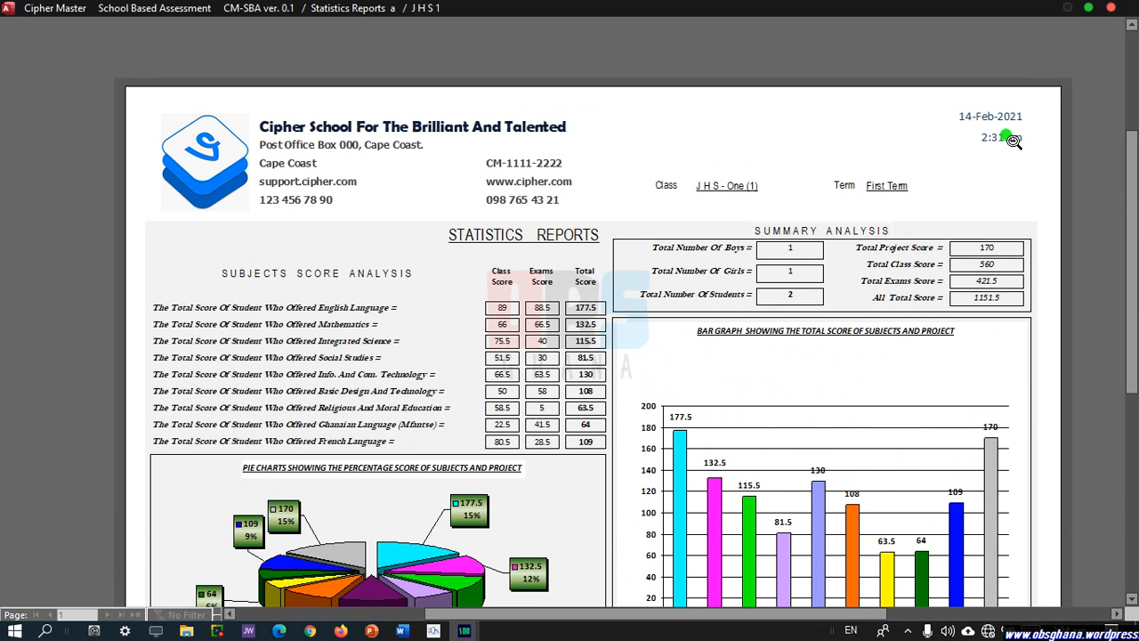
pyautogui.scroll(-1, 1019, 136)
pyautogui.scroll(1, 1068, 165)
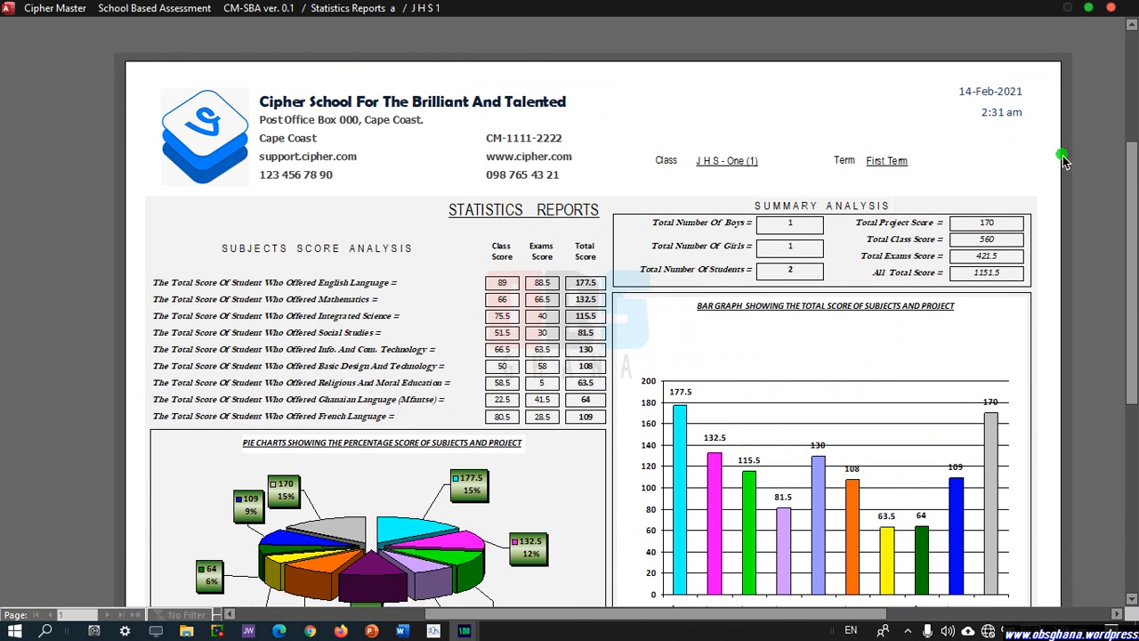
# Close the statistics report and select Print Terminal Reports for JHS 1, Term 1.
pyautogui.click(1110, 8)
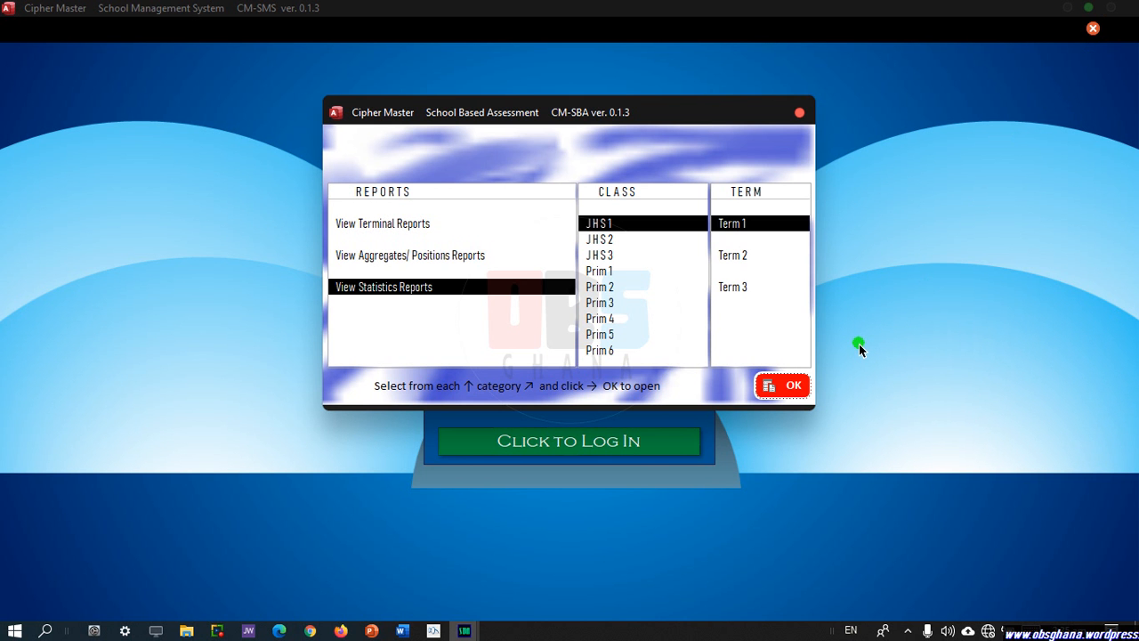
pyautogui.click(799, 113)
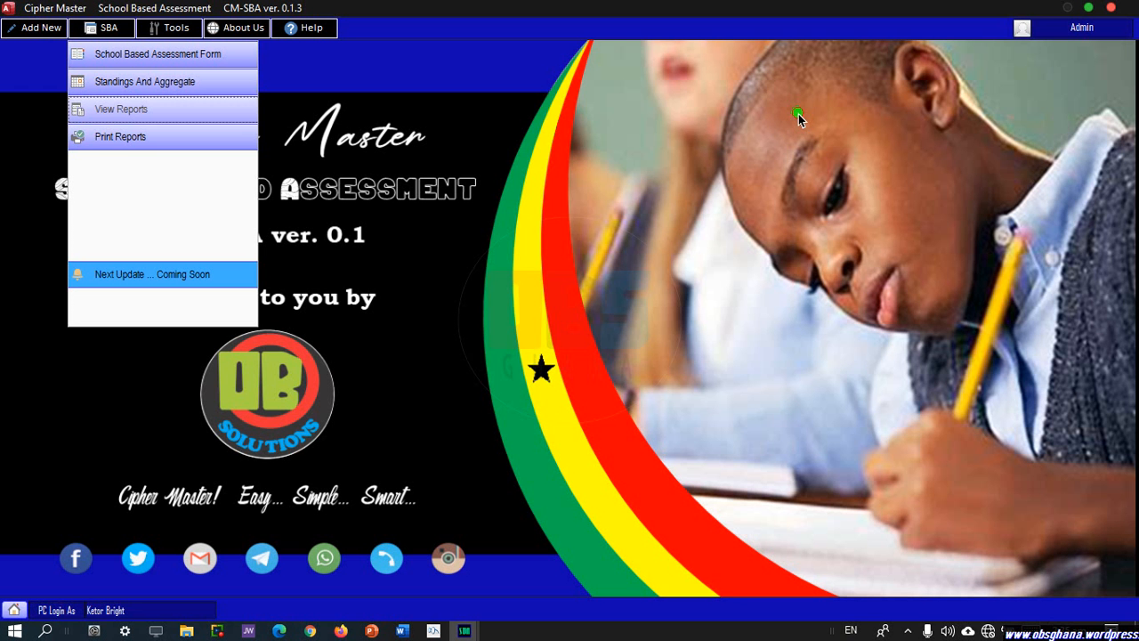
pyautogui.click(186, 140)
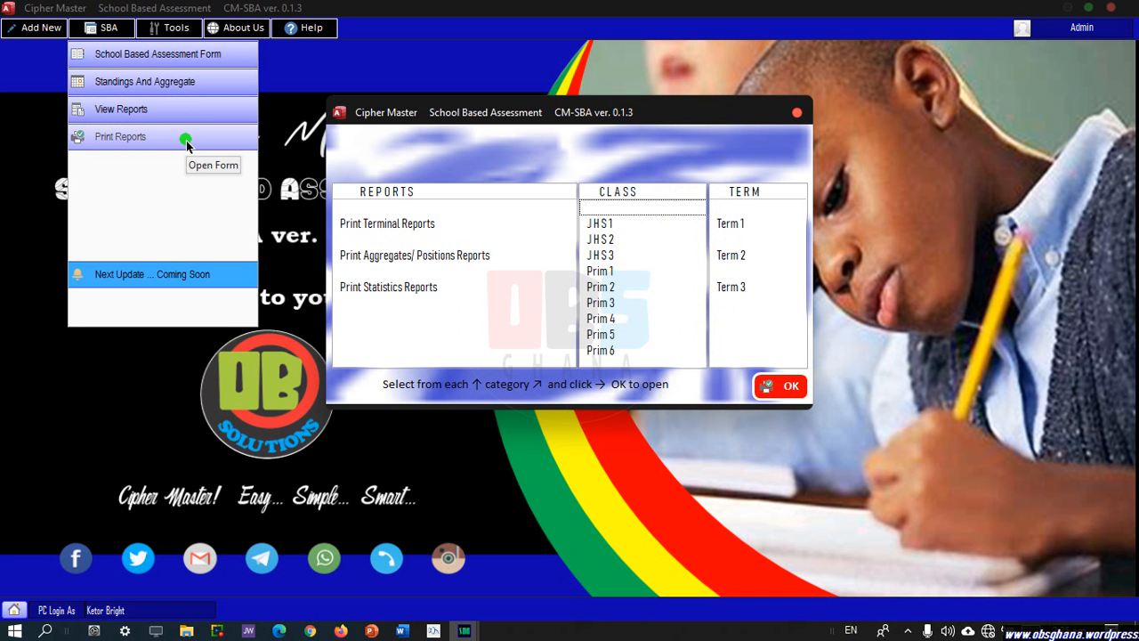
pyautogui.click(365, 224)
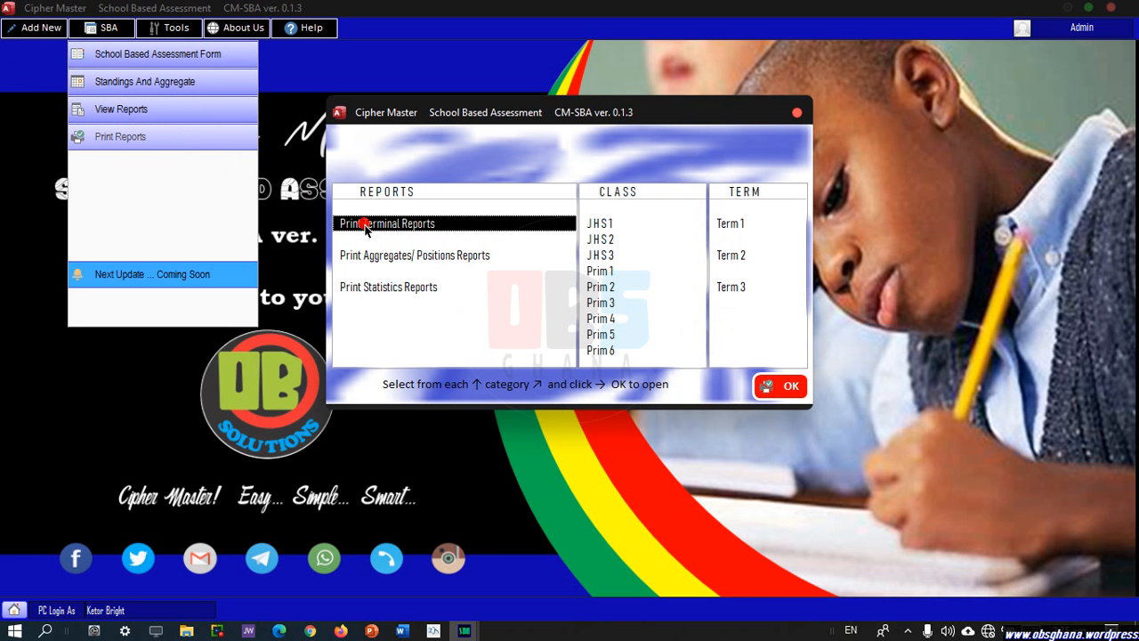
pyautogui.click(602, 225)
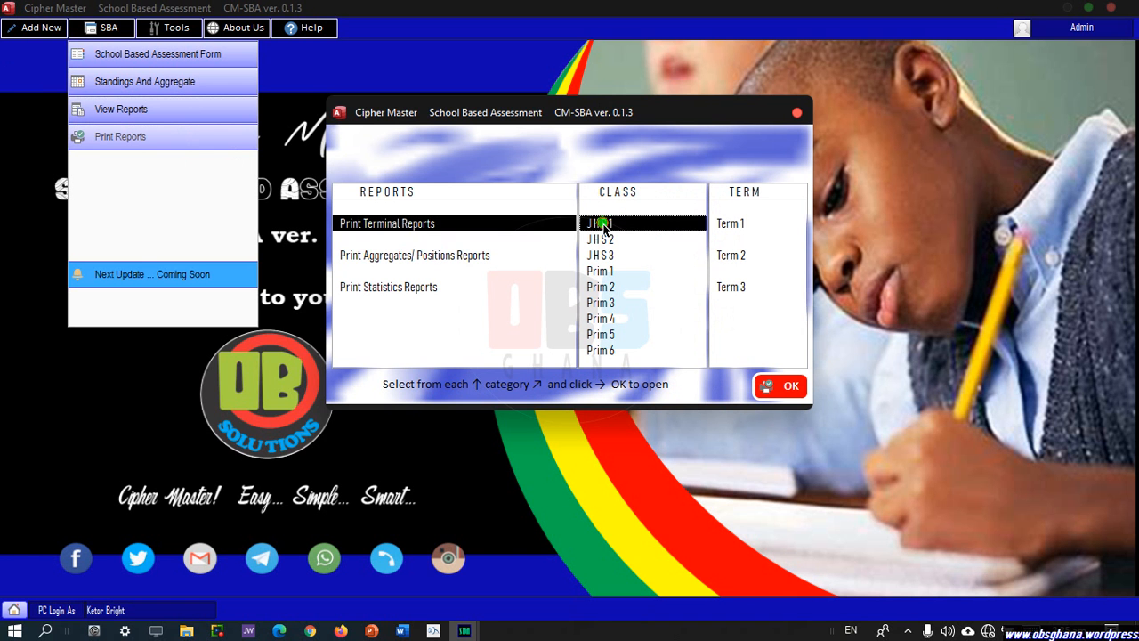
pyautogui.click(746, 224)
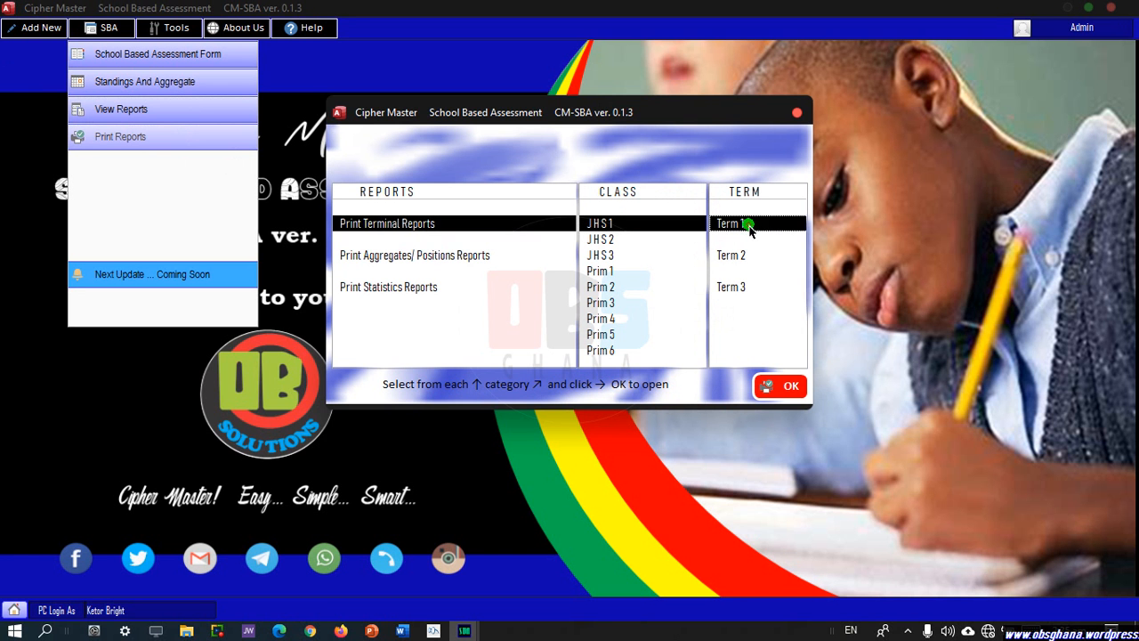
# Export the JHS 1 Term 1 terminal reports as a PDF to the Desktop.
pyautogui.click(790, 392)
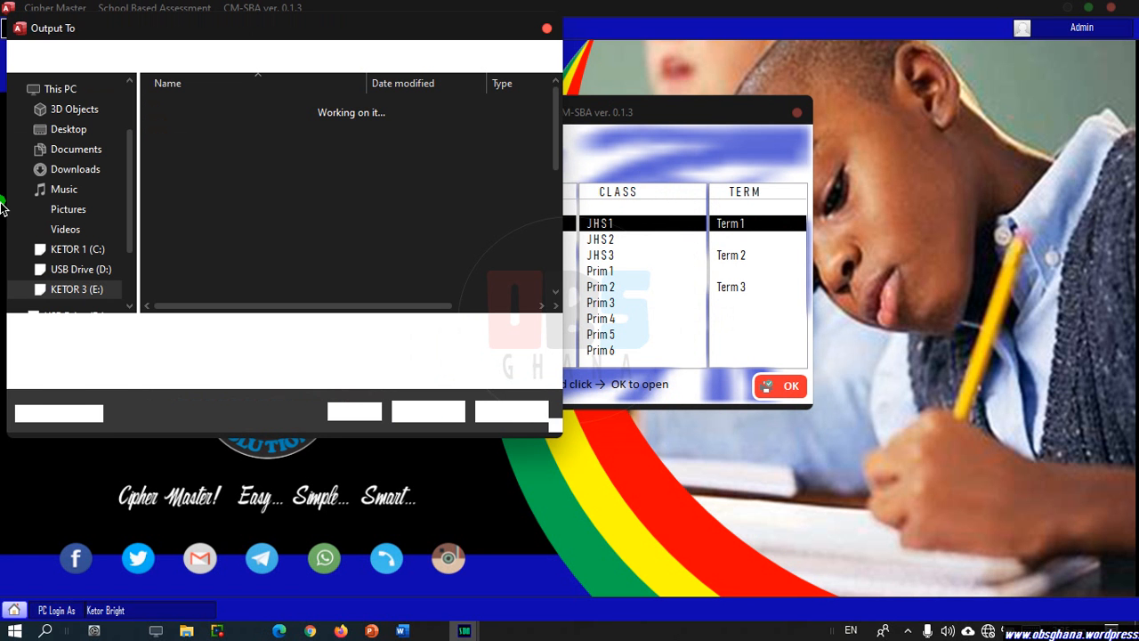
pyautogui.click(82, 148)
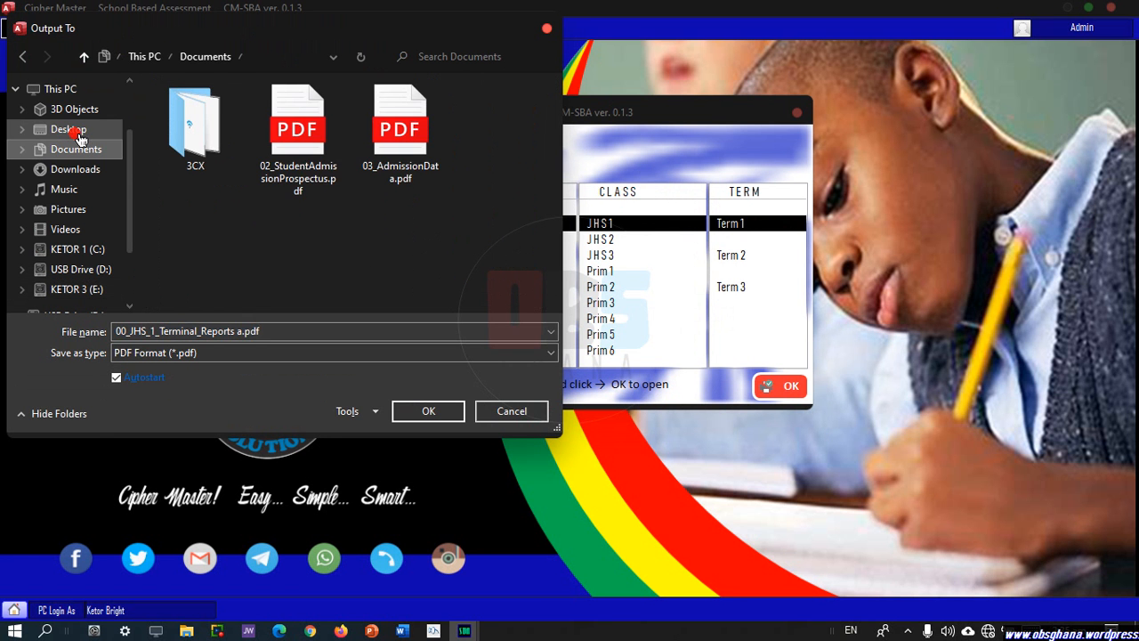
pyautogui.click(80, 138)
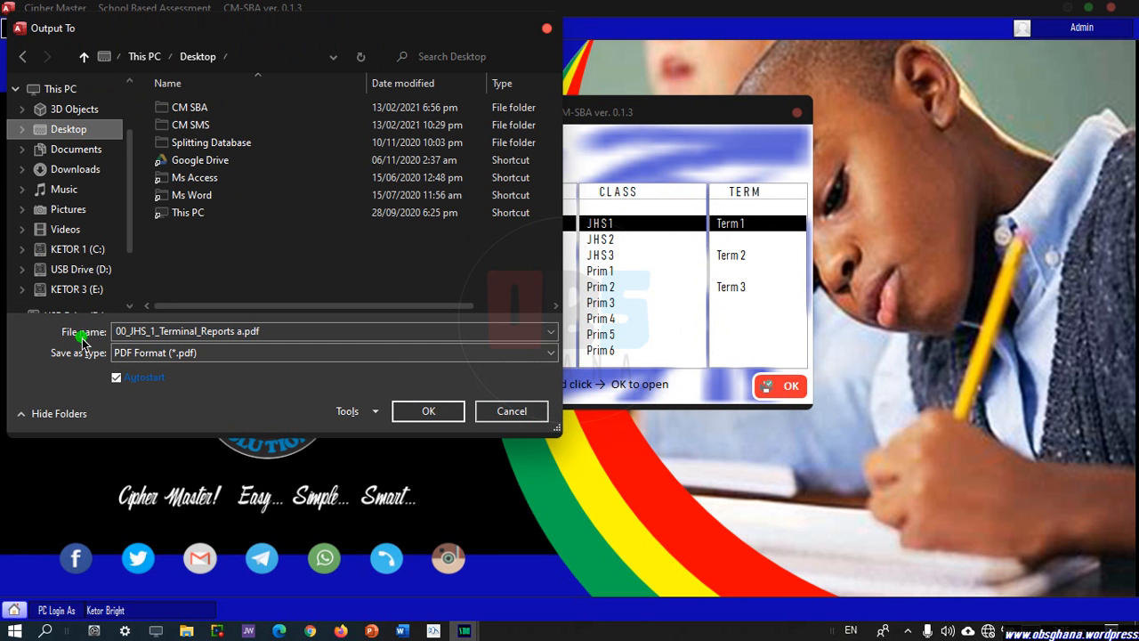
pyautogui.click(430, 418)
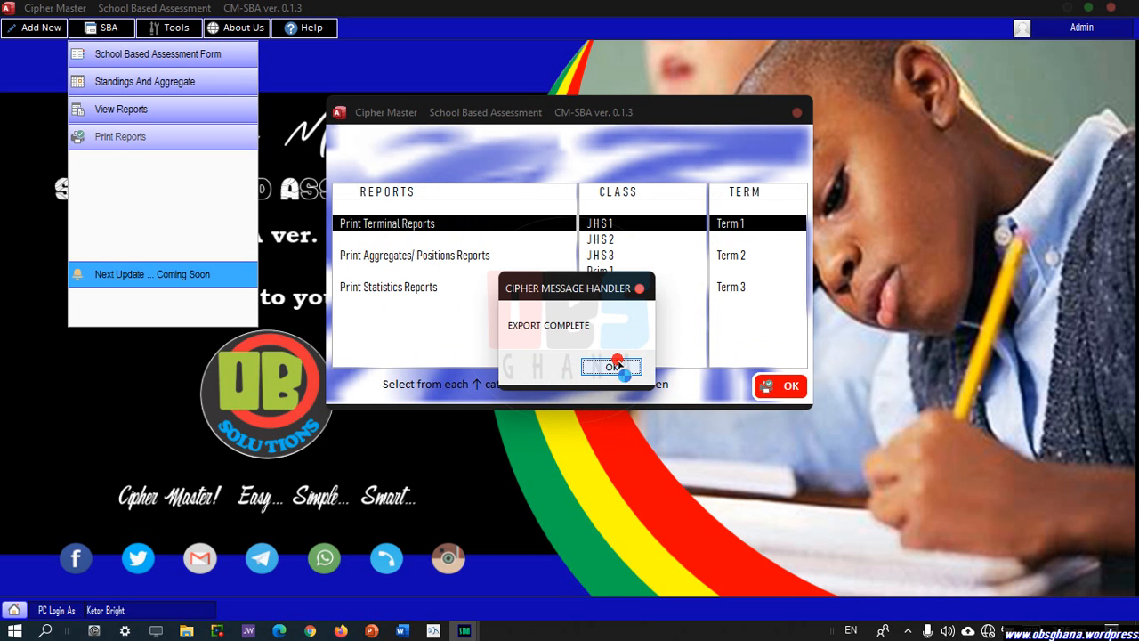
pyautogui.click(617, 360)
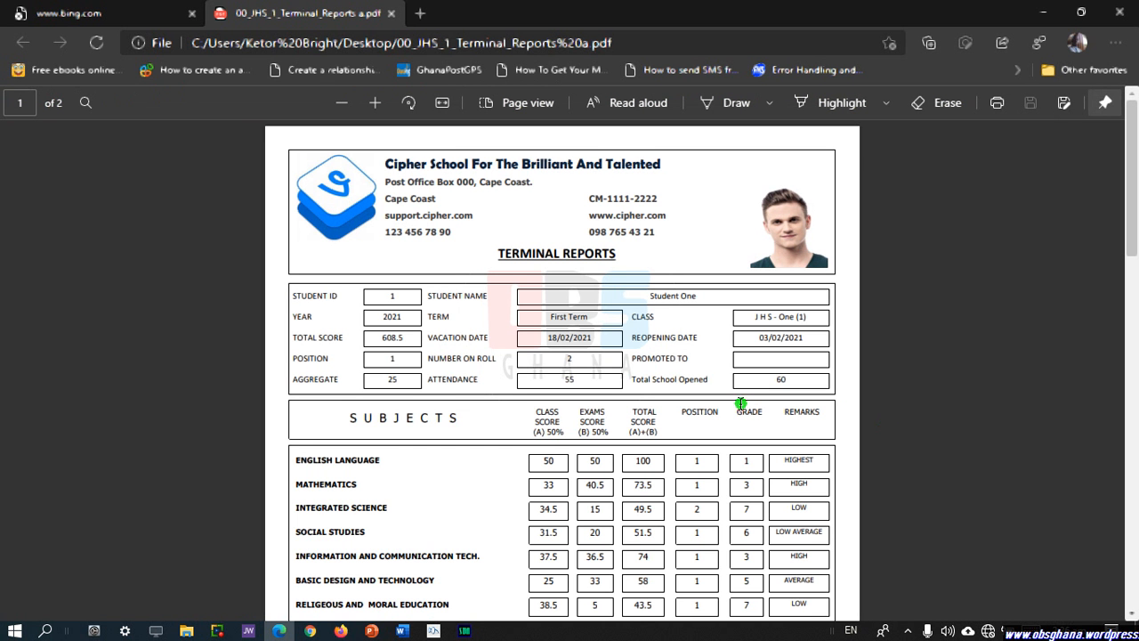
# Review both pages of the terminal reports PDF in Edge and send it to print.
pyautogui.scroll(-3, 738, 407)
pyautogui.scroll(-3, 737, 412)
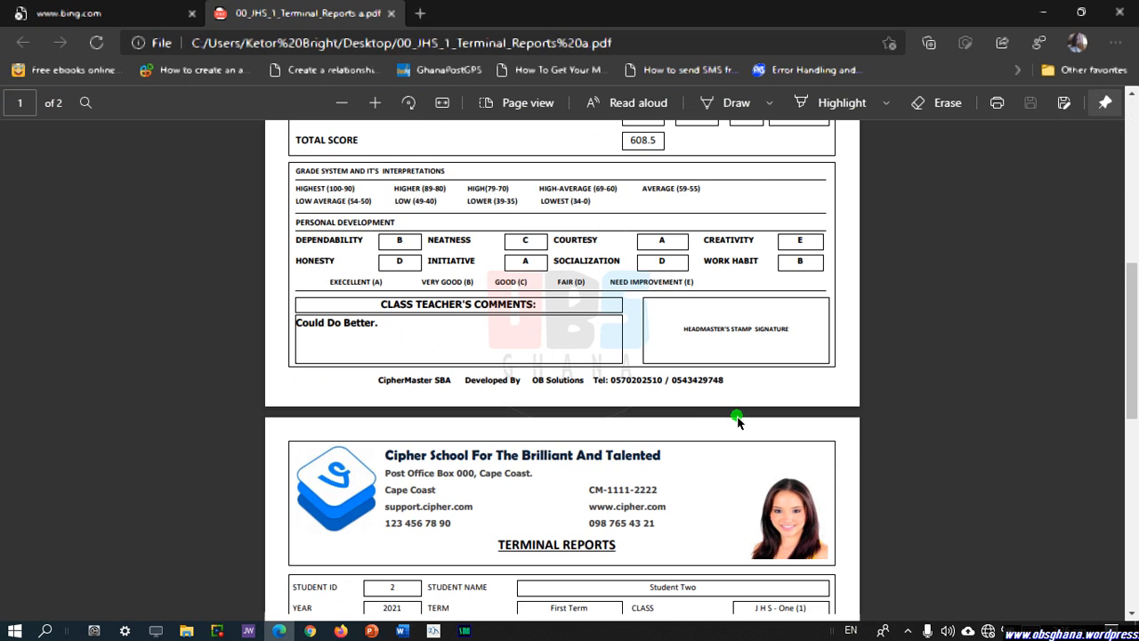
pyautogui.scroll(-5, 723, 417)
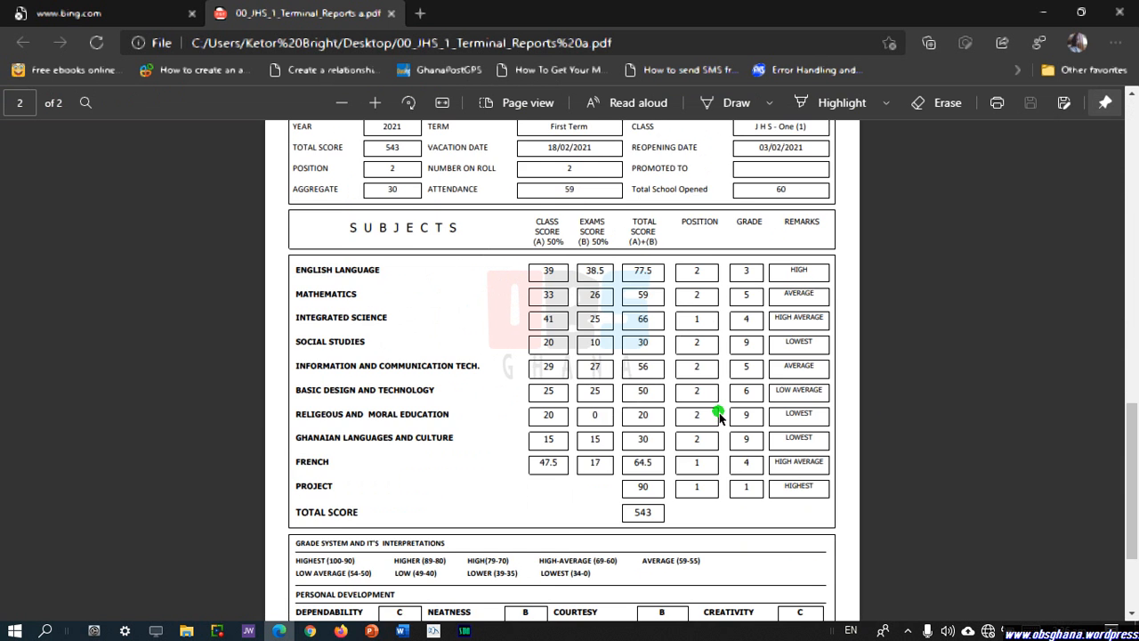
pyautogui.scroll(-1, 719, 416)
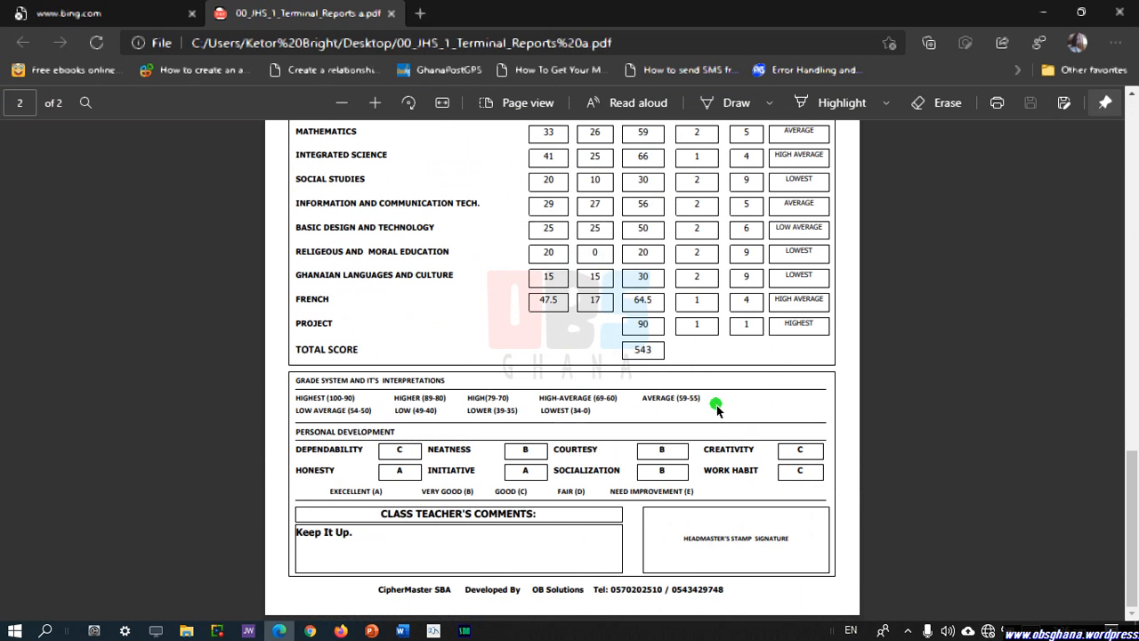
pyautogui.scroll(-3, 726, 415)
pyautogui.scroll(10, 724, 404)
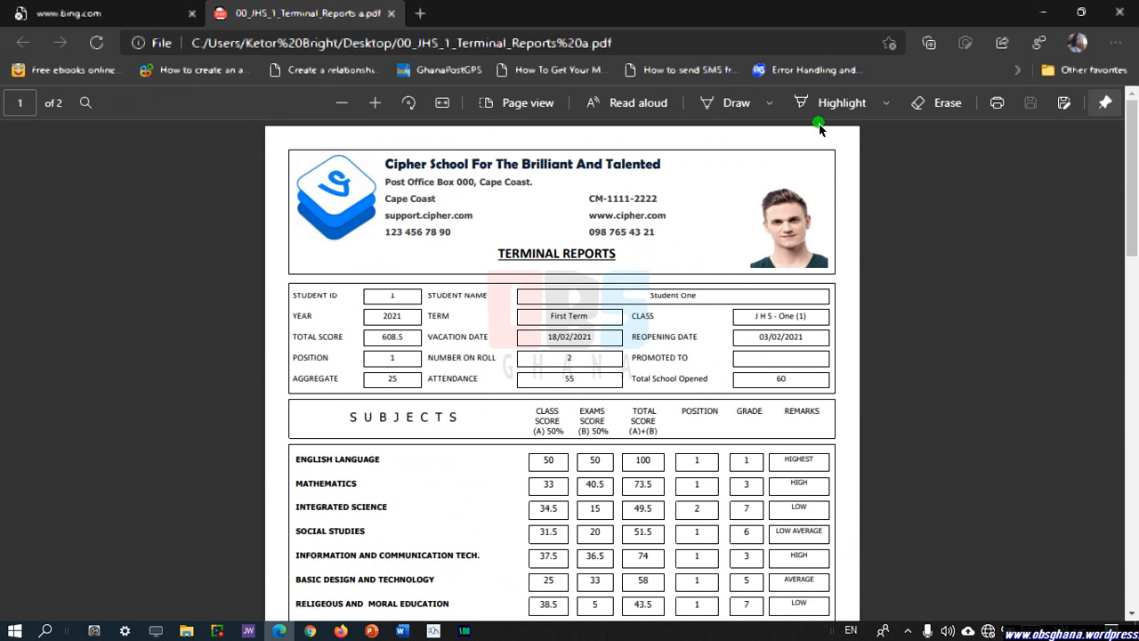
pyautogui.click(1006, 100)
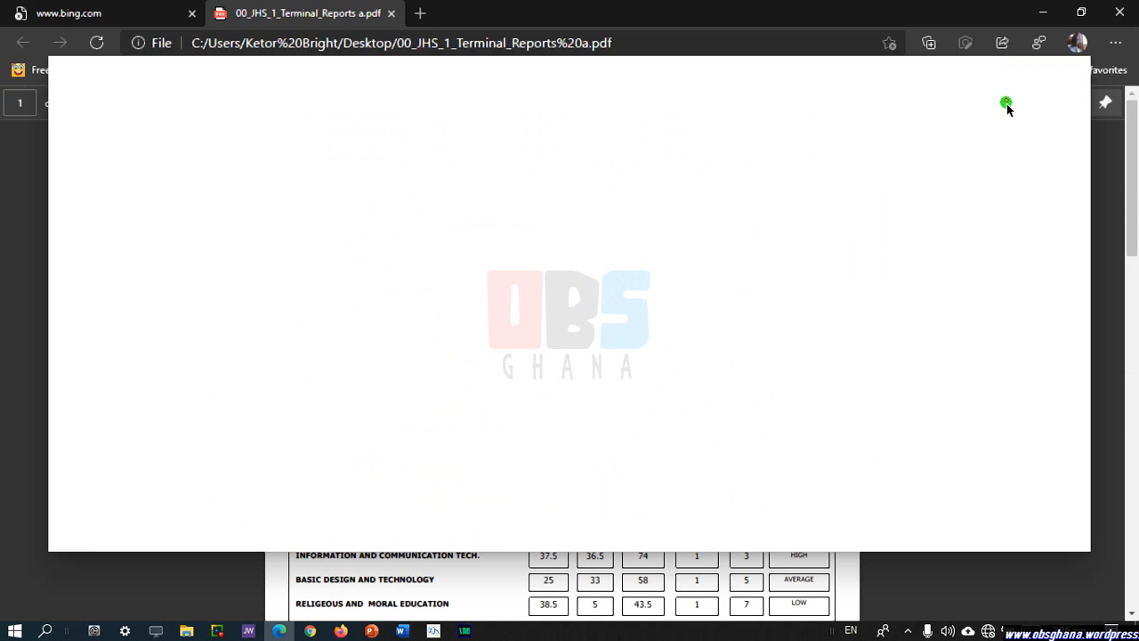